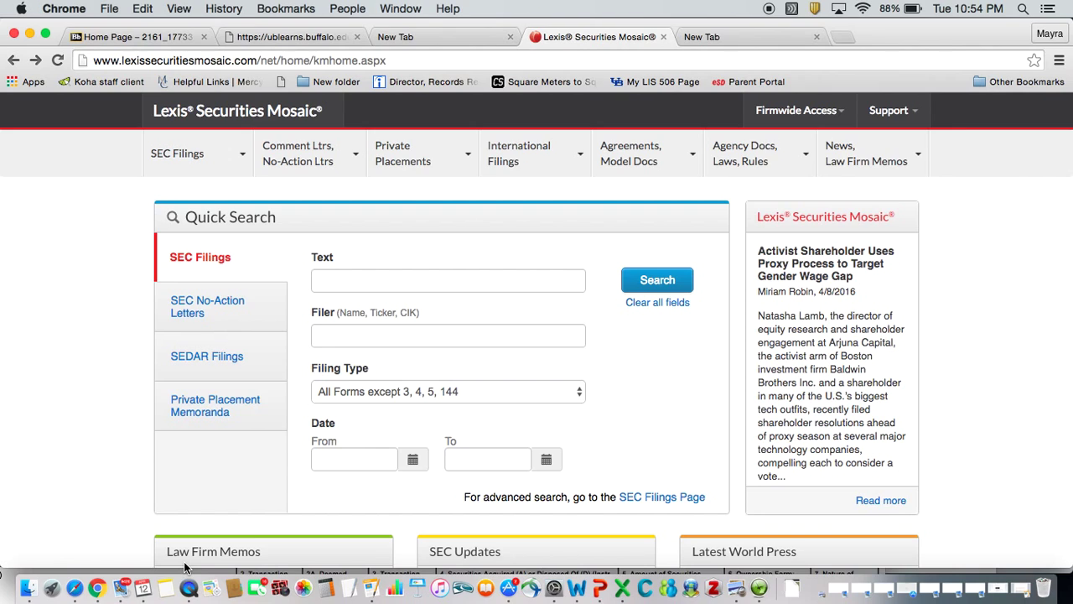
# - Switch to Safari with the preview of the Corporate Library Information LibGuide
pyautogui.press('super+Tab')
pyautogui.press('super+Tab')
pyautogui.press('super+Tab')
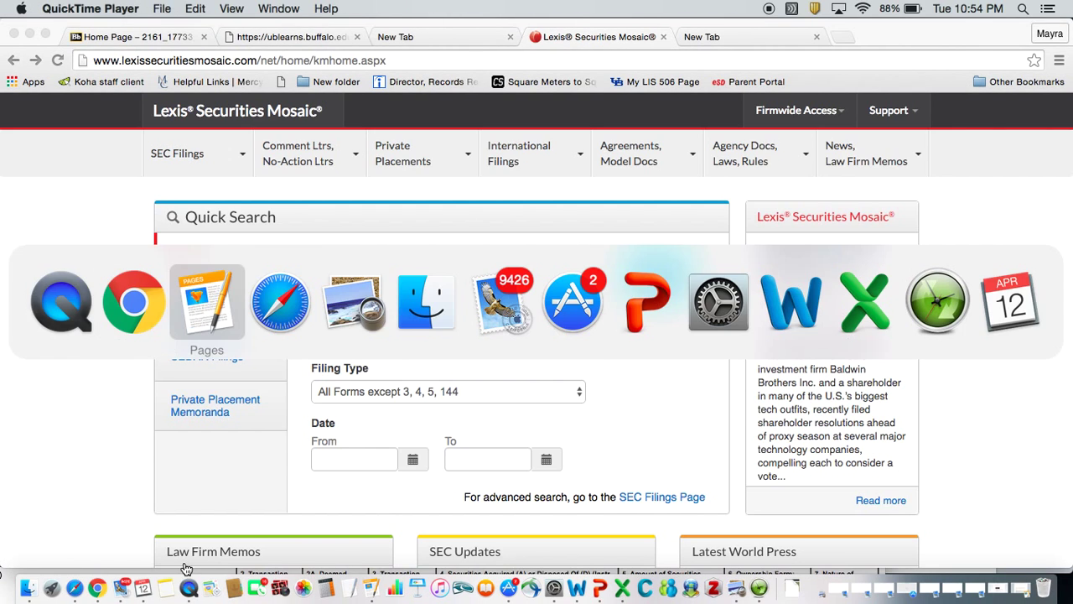
pyautogui.press('super+Tab')
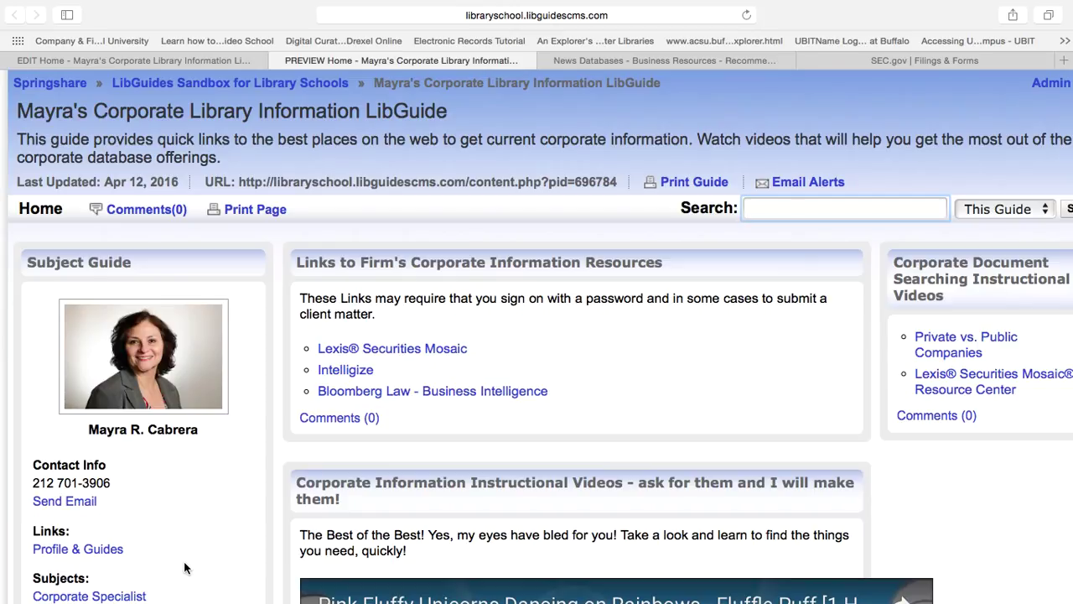
pyautogui.hotkey('ctrl', 'Left')
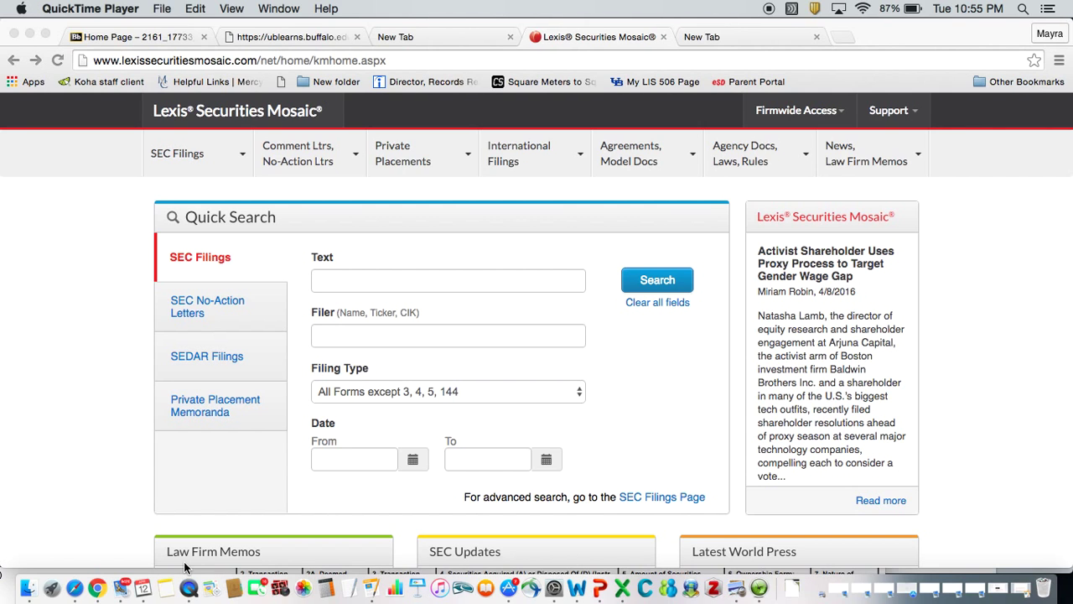
pyautogui.hotkey('ctrl', 'Right')
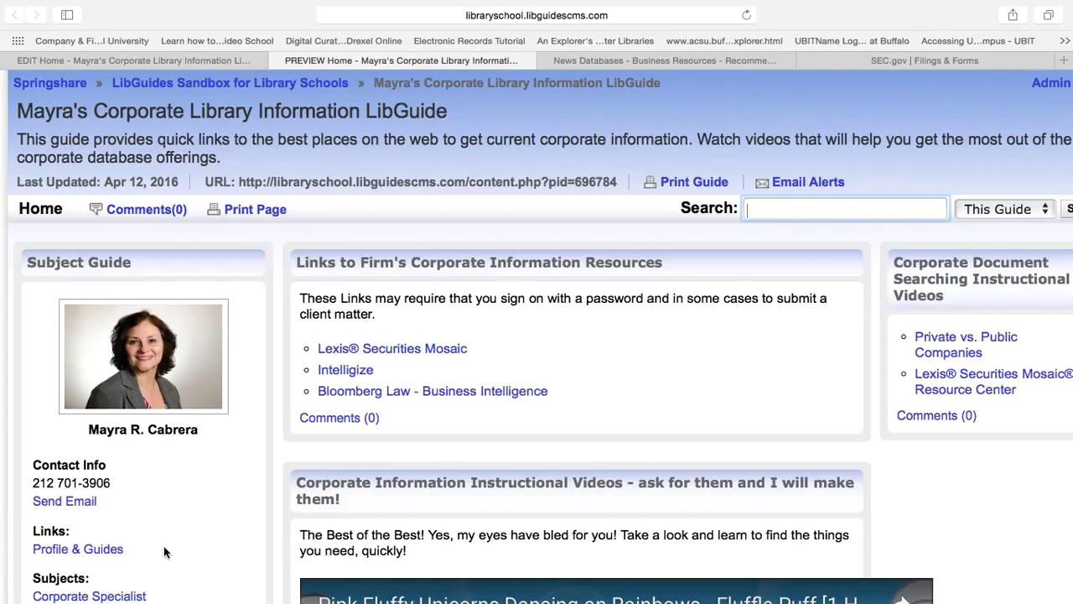
# - Open the U.S. Securities and Exchange Commission link from the guide's quick links to free corporate information
pyautogui.scroll(-5, 536, 336)
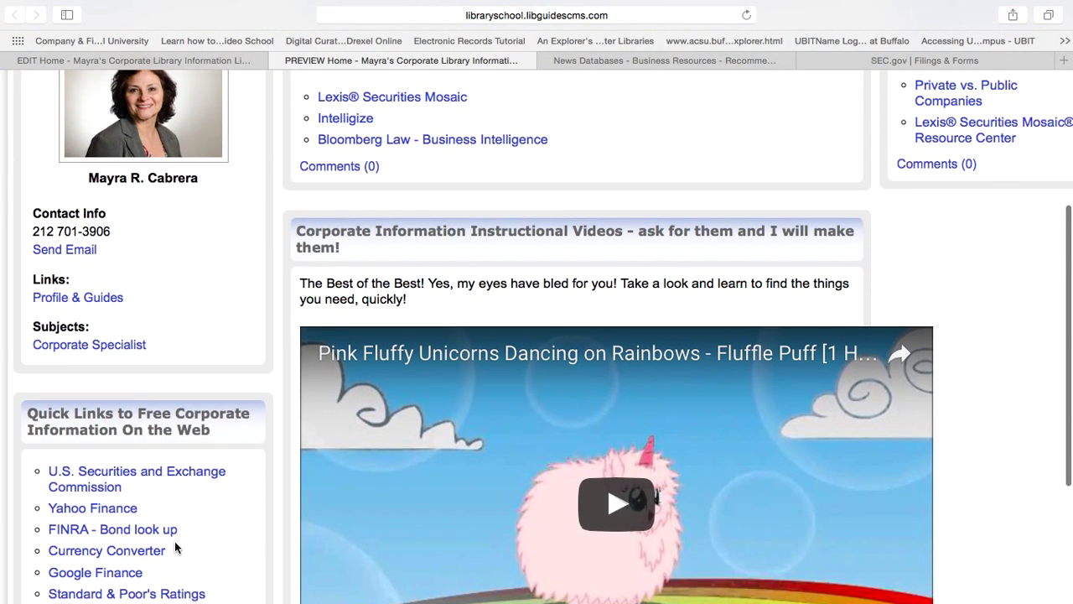
pyautogui.moveTo(131, 484)
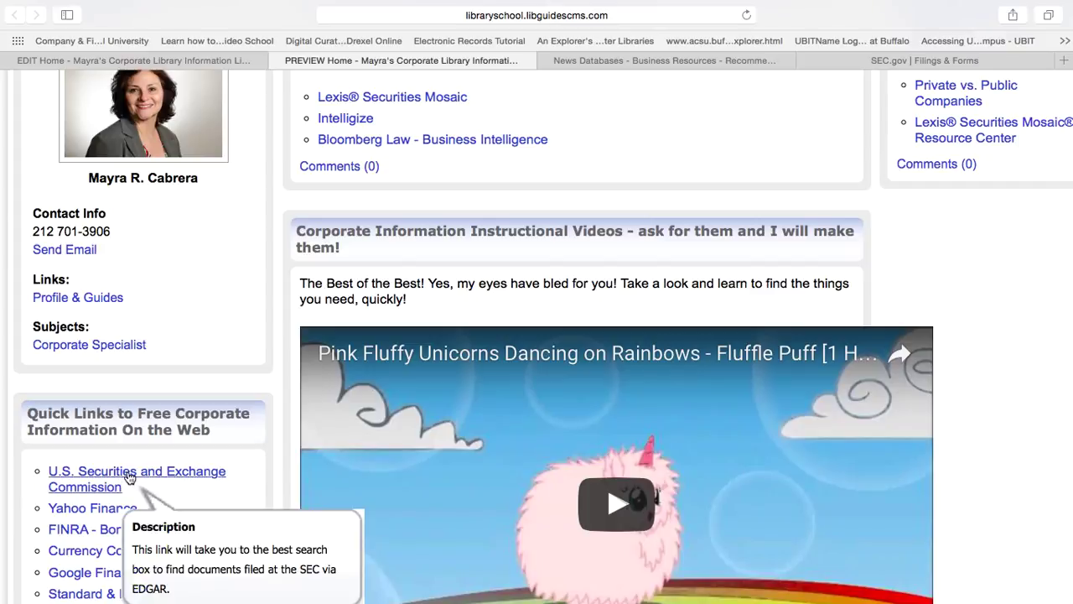
pyautogui.click(130, 476)
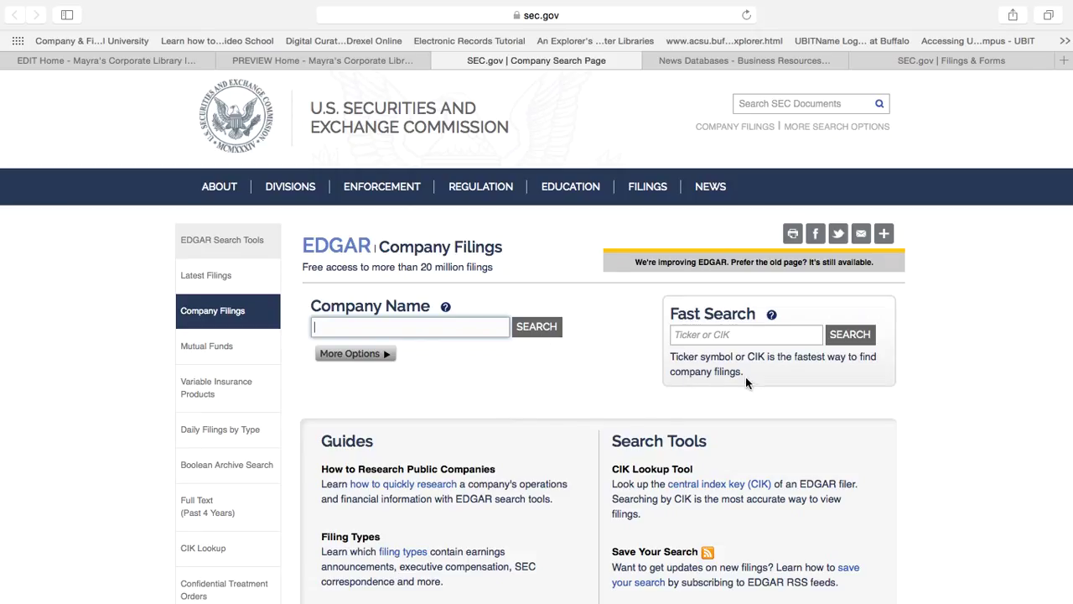
# - Run an EDGAR Fast Search for company filings with the ticker symbol mur
pyautogui.click(704, 335)
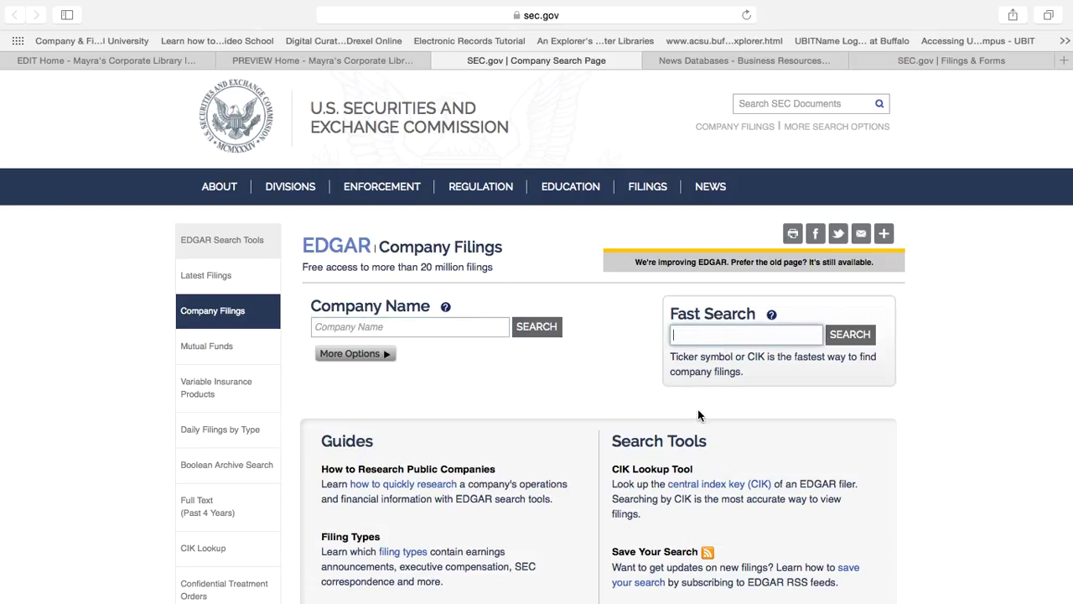
pyautogui.write('mur')
pyautogui.click(843, 342)
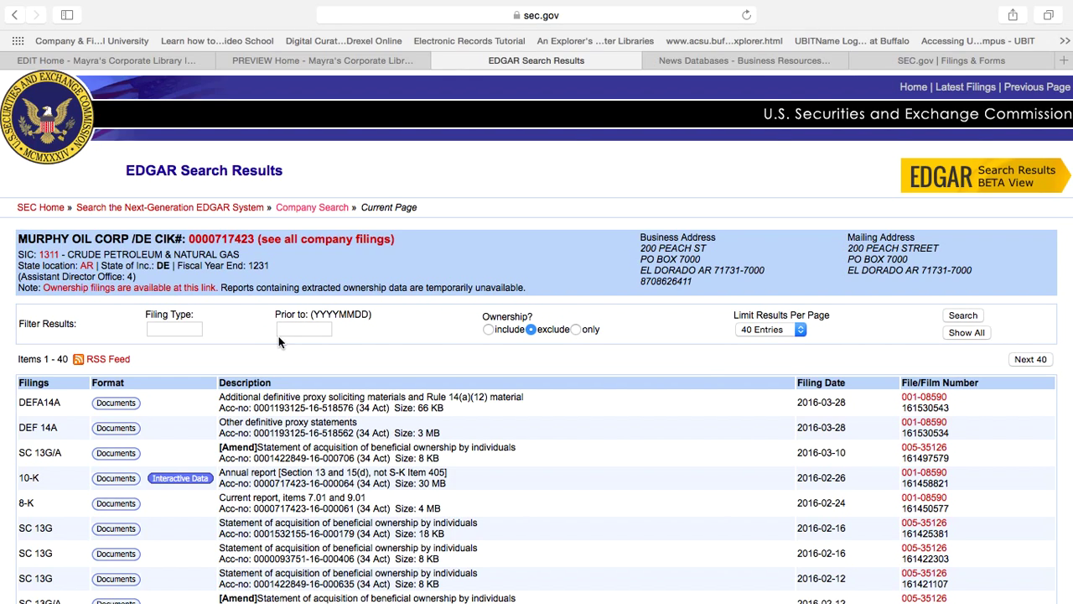
# - Filter the Murphy Oil filings to those prior to 20000101 and show all matching entries
pyautogui.press('super+plus')
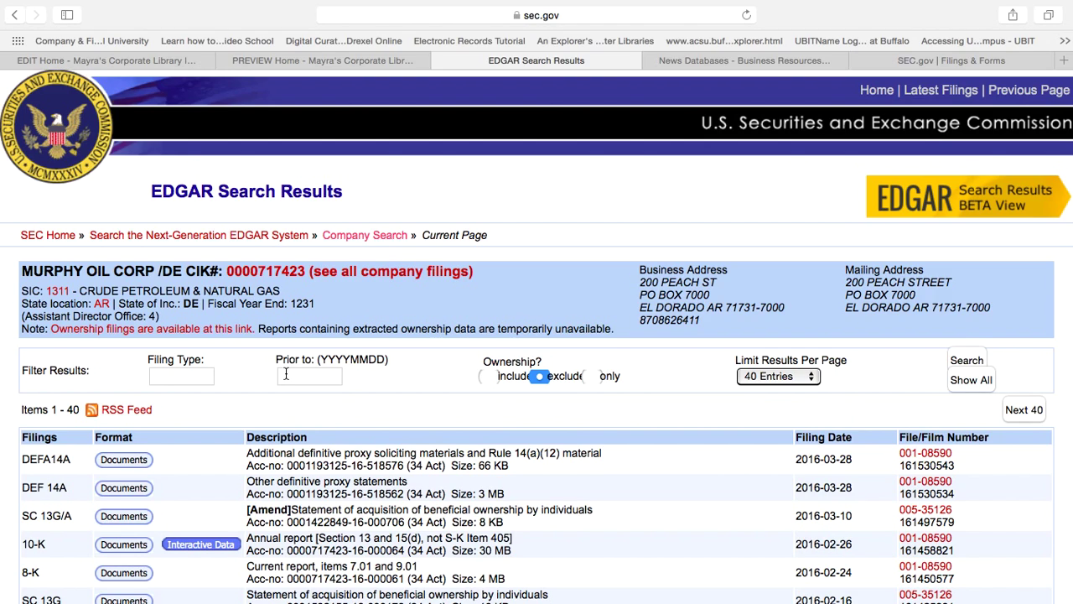
pyautogui.click(286, 375)
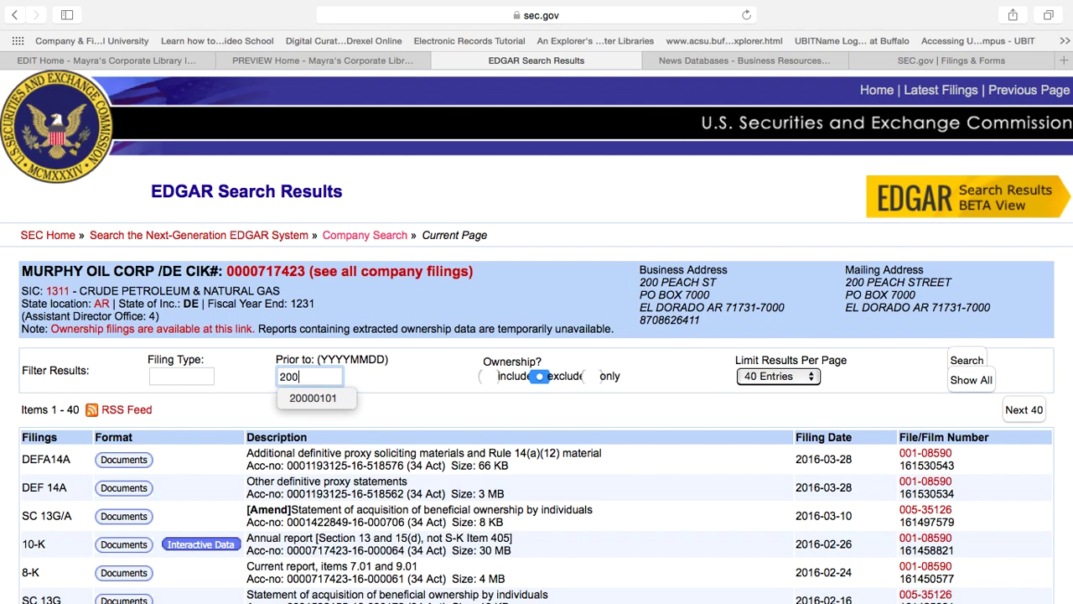
pyautogui.click(295, 399)
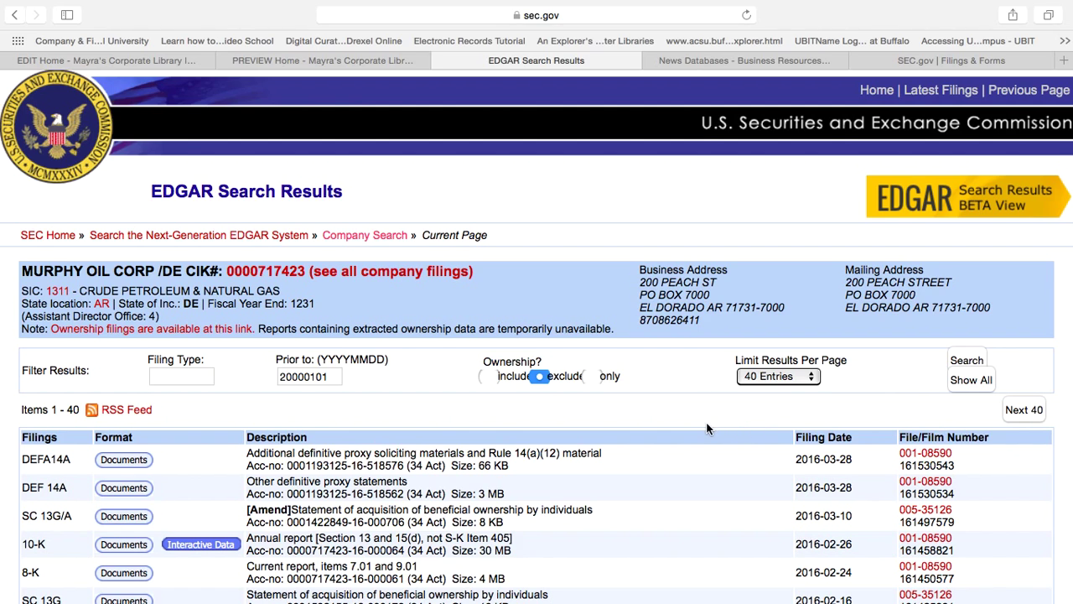
pyautogui.scroll(-3, 710, 431)
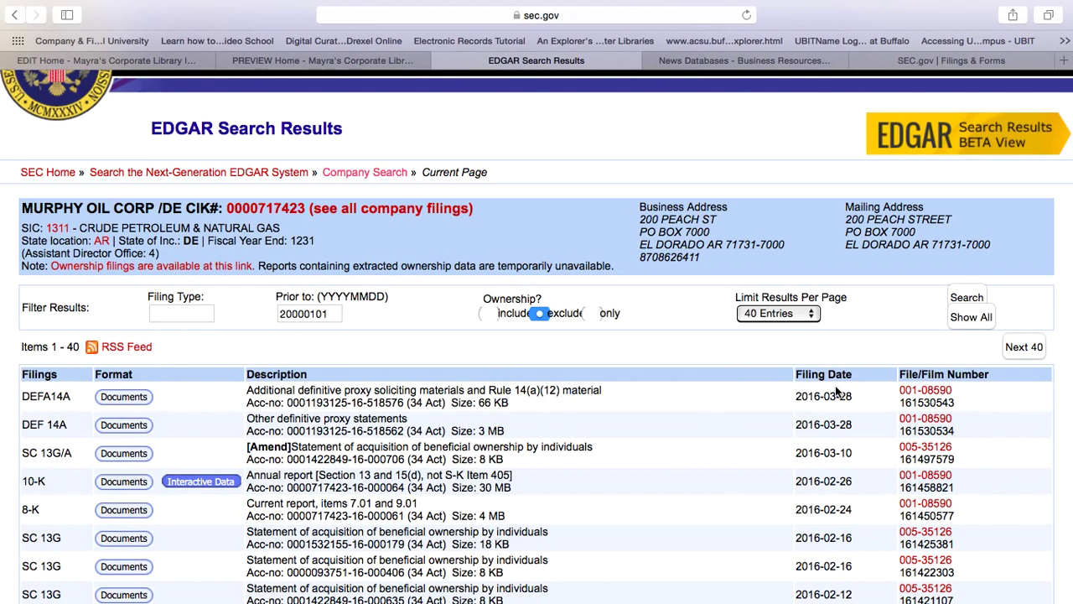
pyautogui.click(960, 319)
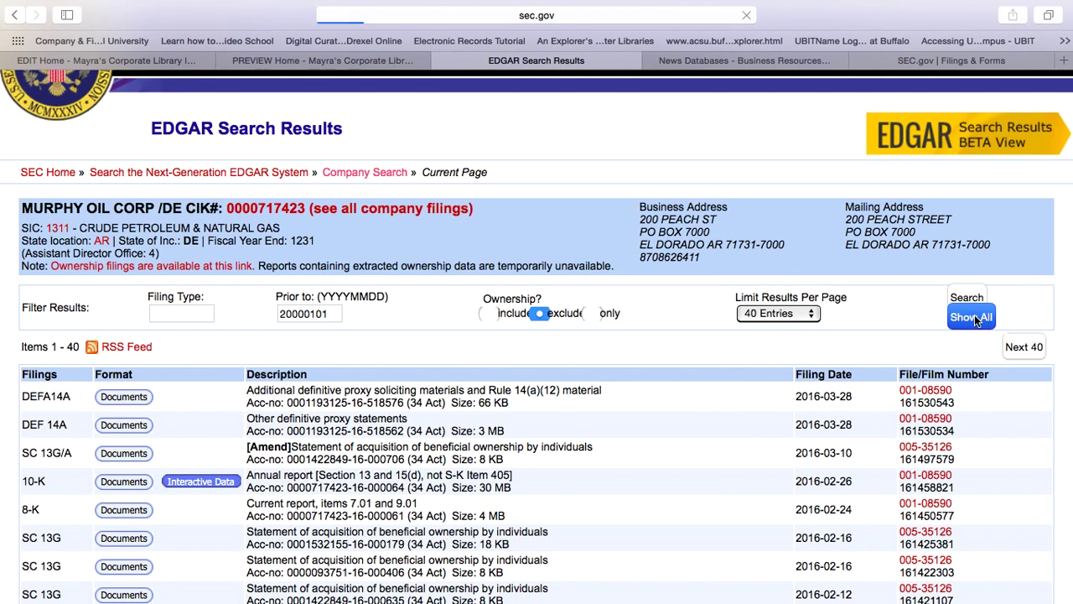
# - Open the documents of the 424B2 prospectus filed 1999-05-03, including its complete submission text file
pyautogui.scroll(-5, 693, 356)
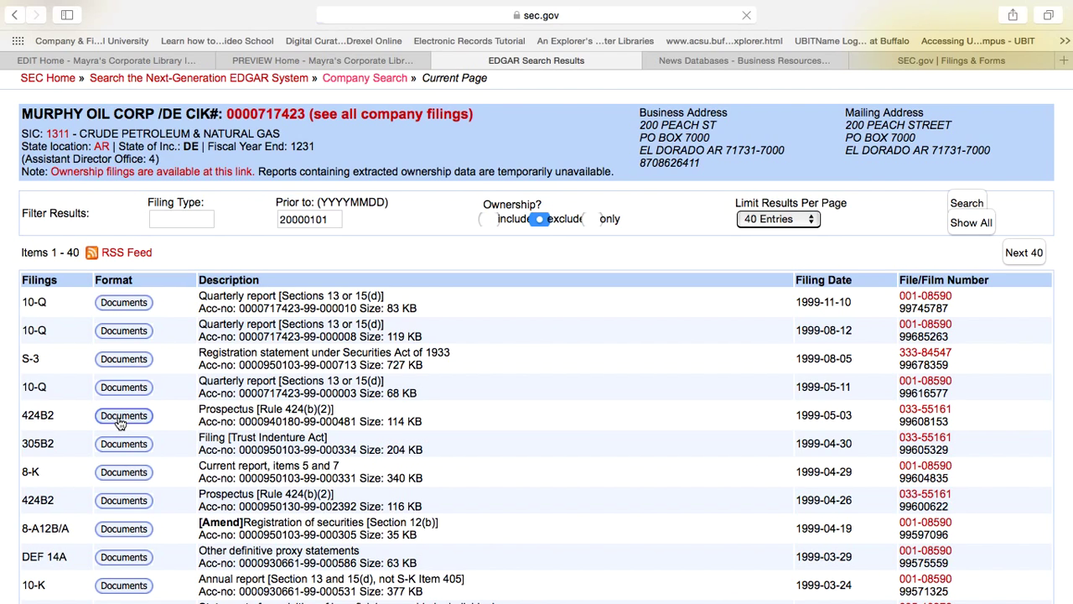
pyautogui.click(122, 423)
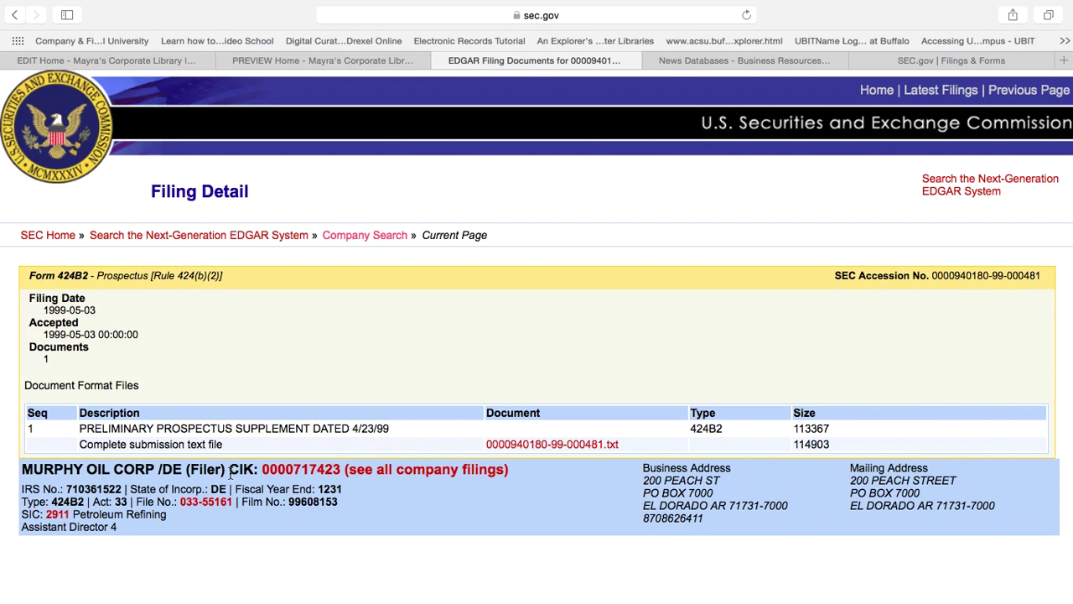
pyautogui.moveTo(244, 475)
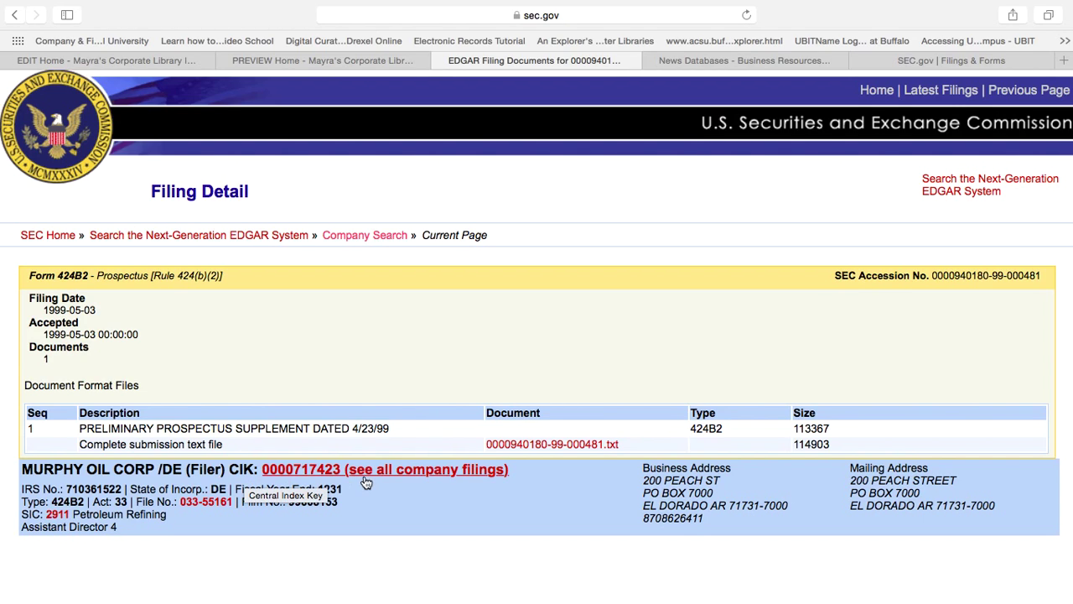
pyautogui.click(557, 447)
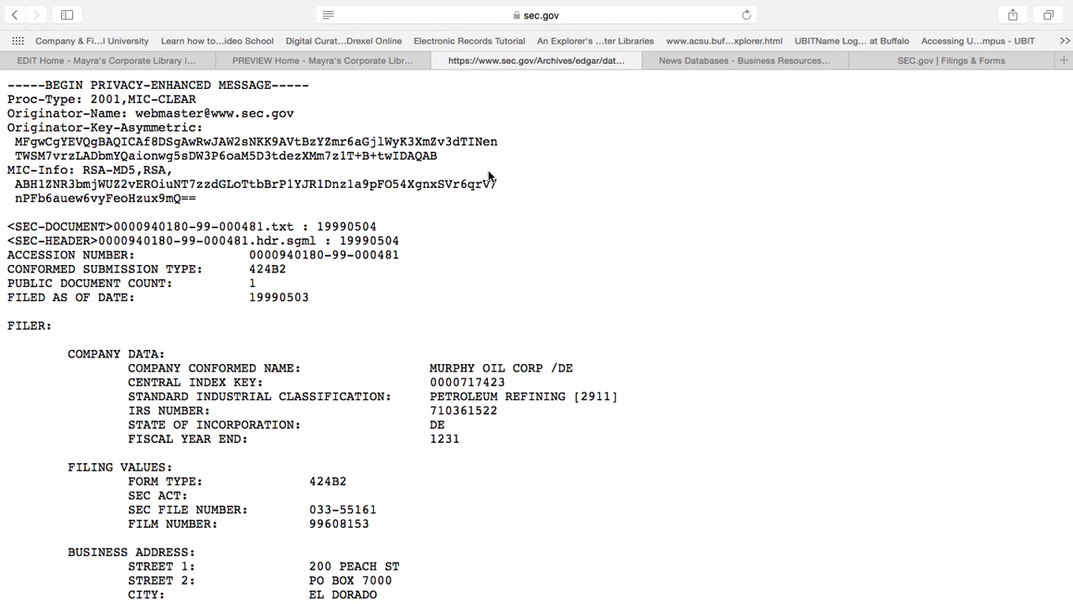
# - Examine the 424B2 filing's header data, the prospectus supplement's note terms and its table of contents
pyautogui.scroll(-3, 489, 176)
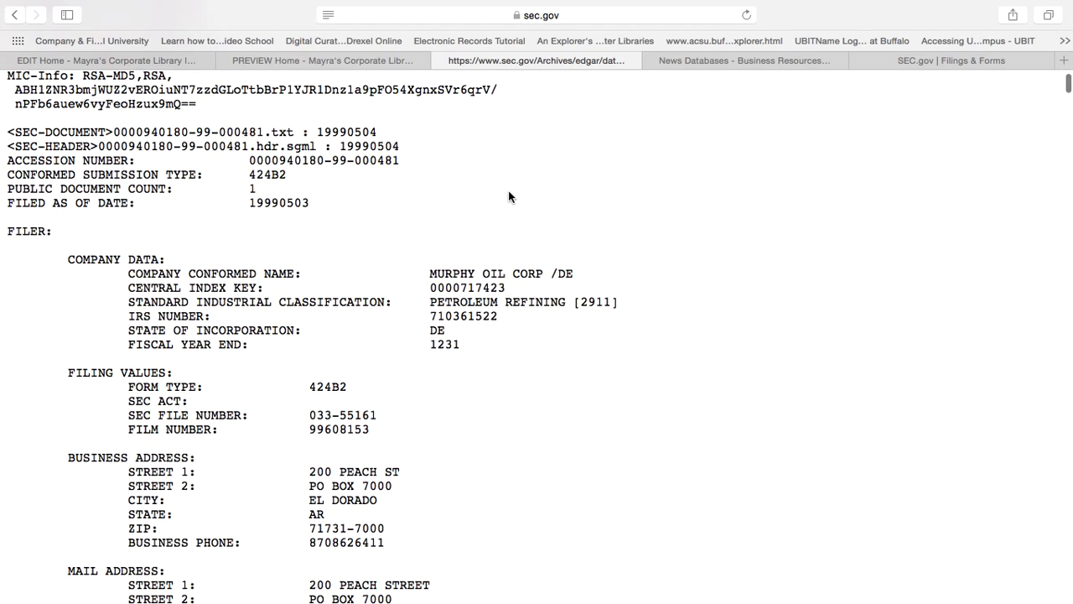
pyautogui.scroll(-1, 503, 197)
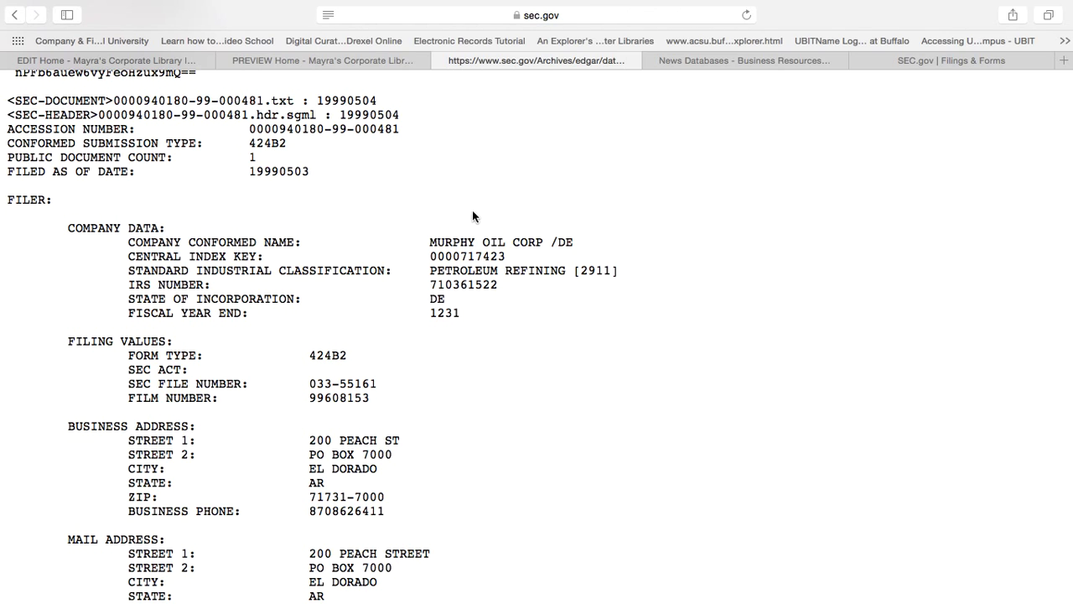
pyautogui.scroll(-5, 649, 266)
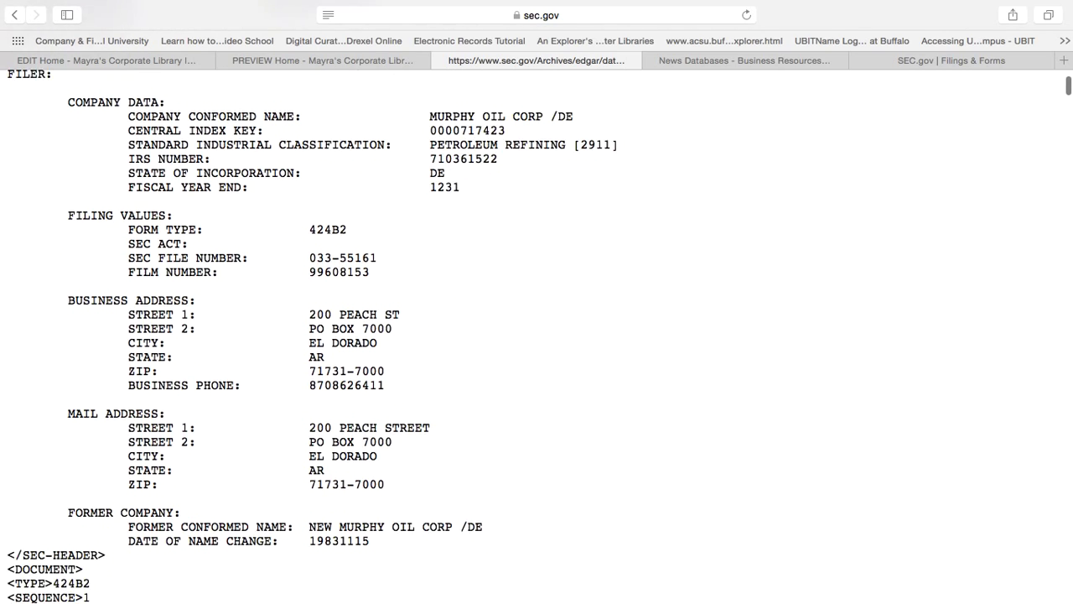
pyautogui.scroll(-5, 648, 267)
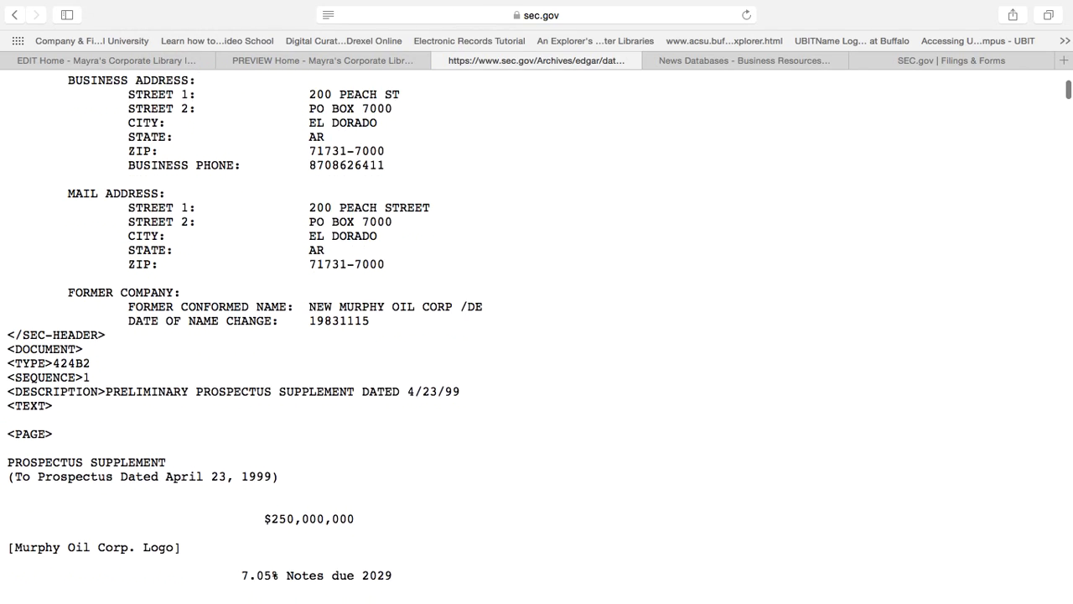
pyautogui.scroll(-2, 648, 268)
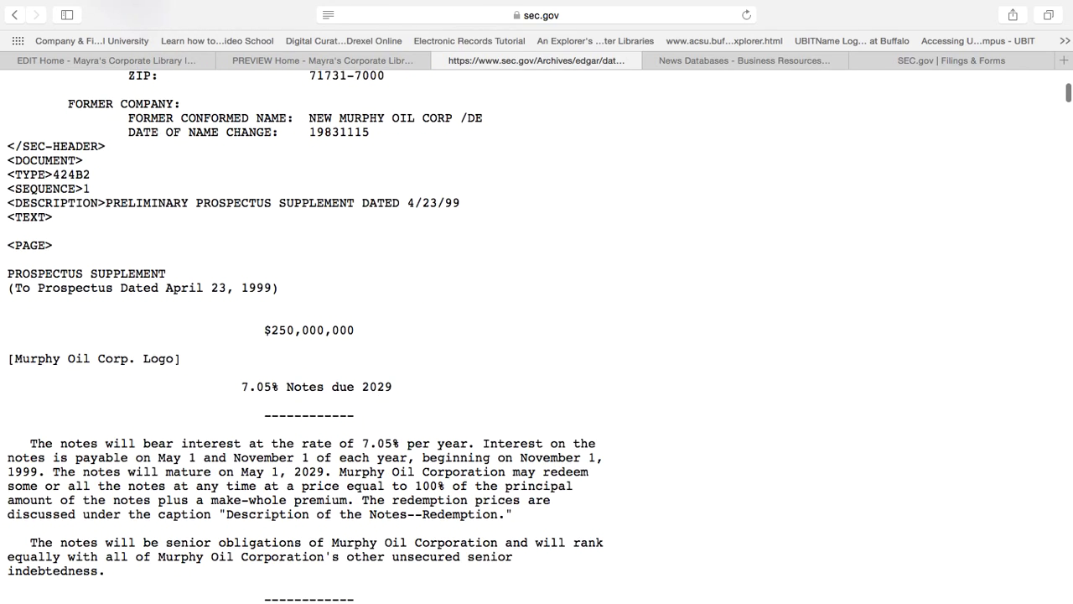
pyautogui.scroll(-4, 718, 310)
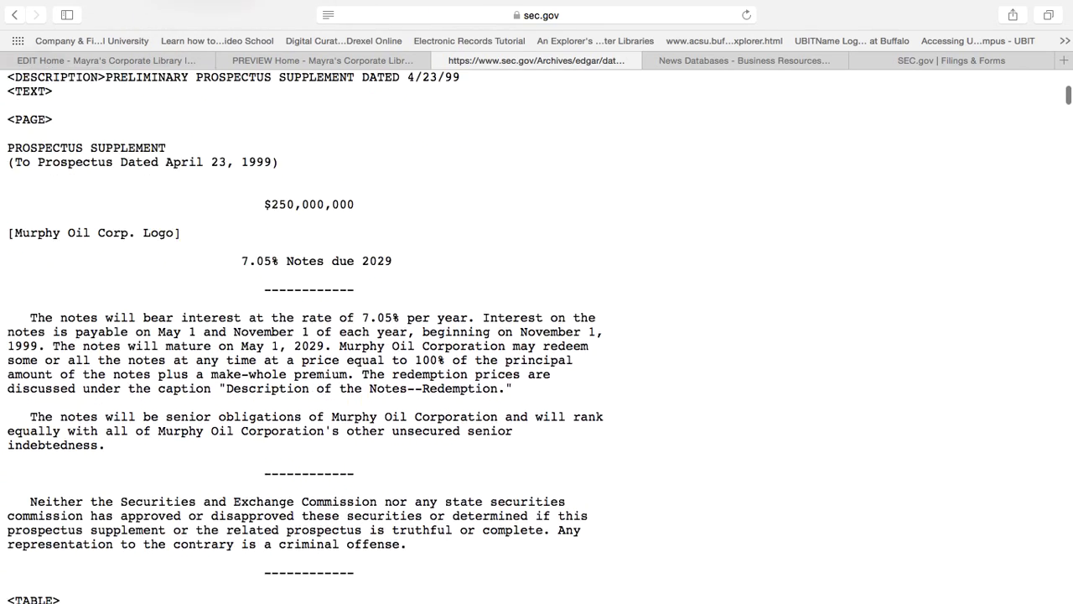
pyautogui.scroll(-2, 660, 355)
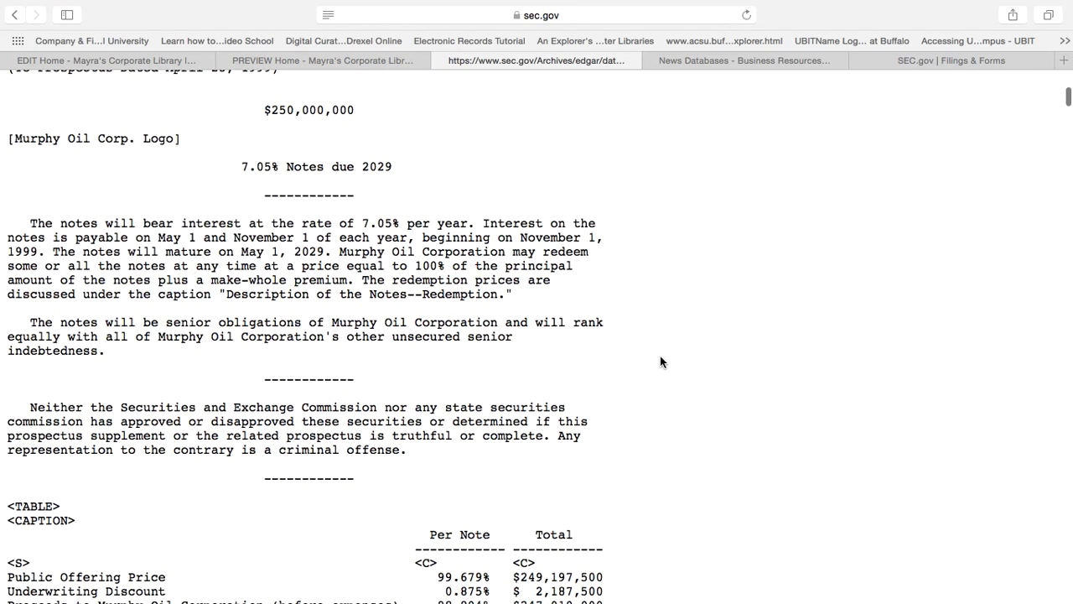
pyautogui.scroll(2, 660, 356)
pyautogui.scroll(10, 660, 356)
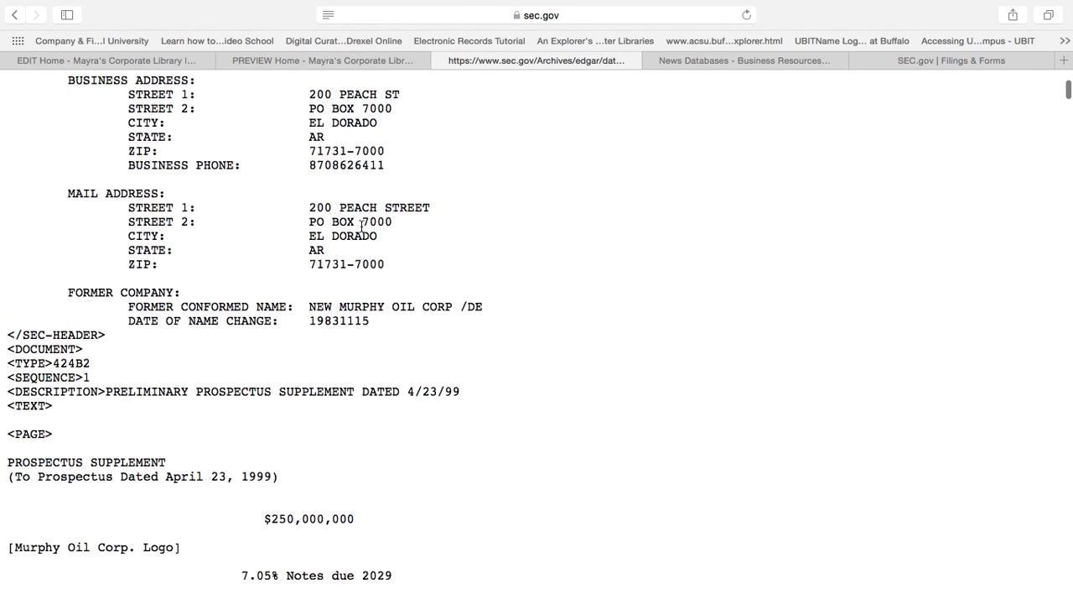
pyautogui.scroll(5, 467, 254)
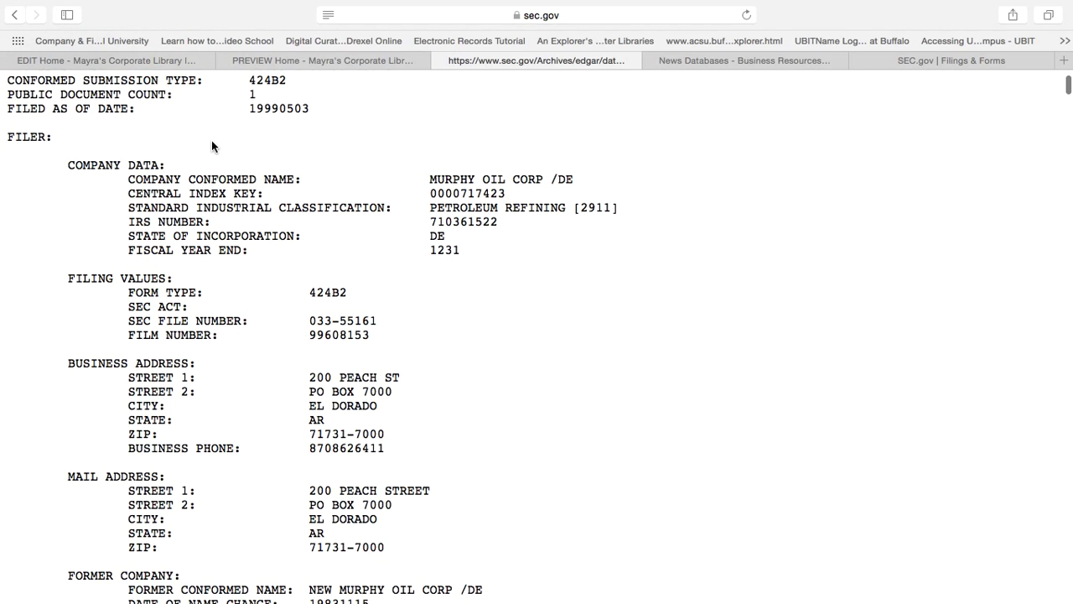
pyautogui.scroll(-9, 212, 147)
pyautogui.scroll(-12, 211, 147)
pyautogui.scroll(-8, 305, 335)
pyautogui.scroll(-7, 306, 335)
pyautogui.scroll(-6, 305, 335)
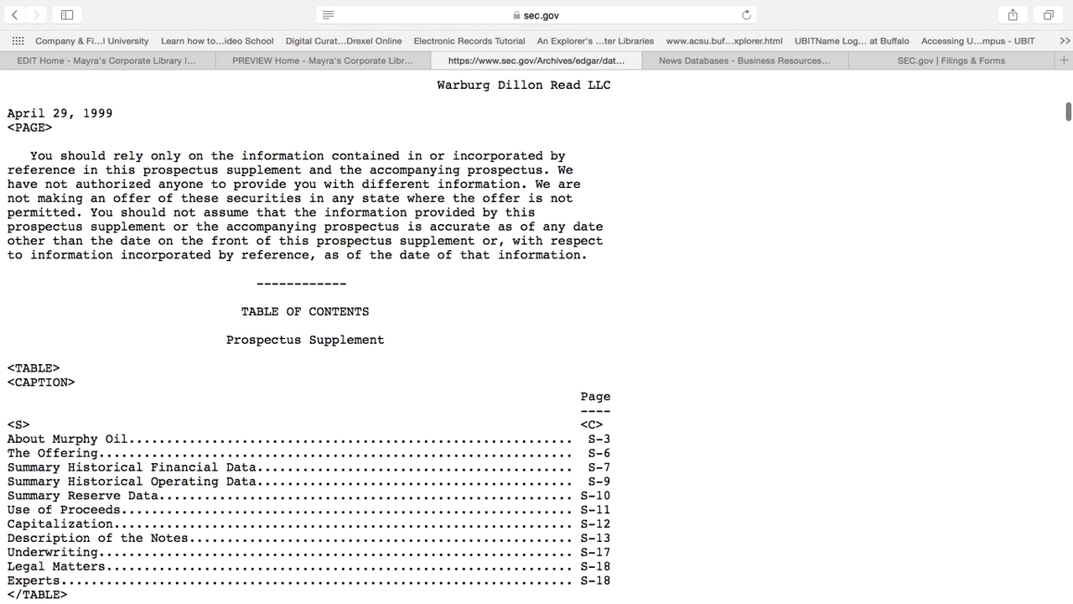
pyautogui.scroll(-1, 225, 161)
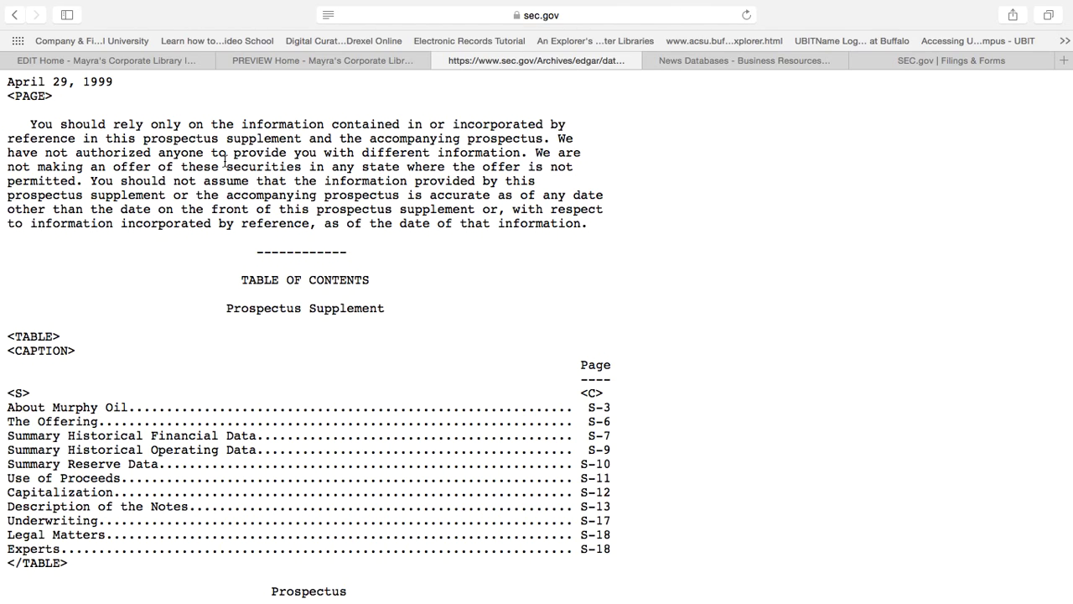
# - Open the filing as a PDF in Preview from the print options and look through its first pages
pyautogui.press('super+p')
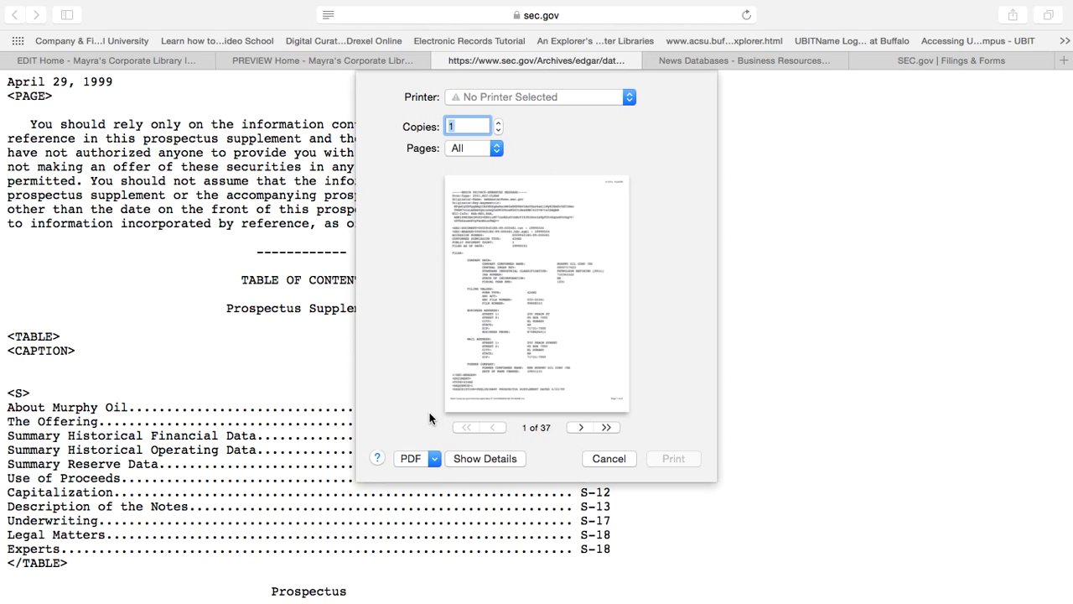
pyautogui.click(424, 456)
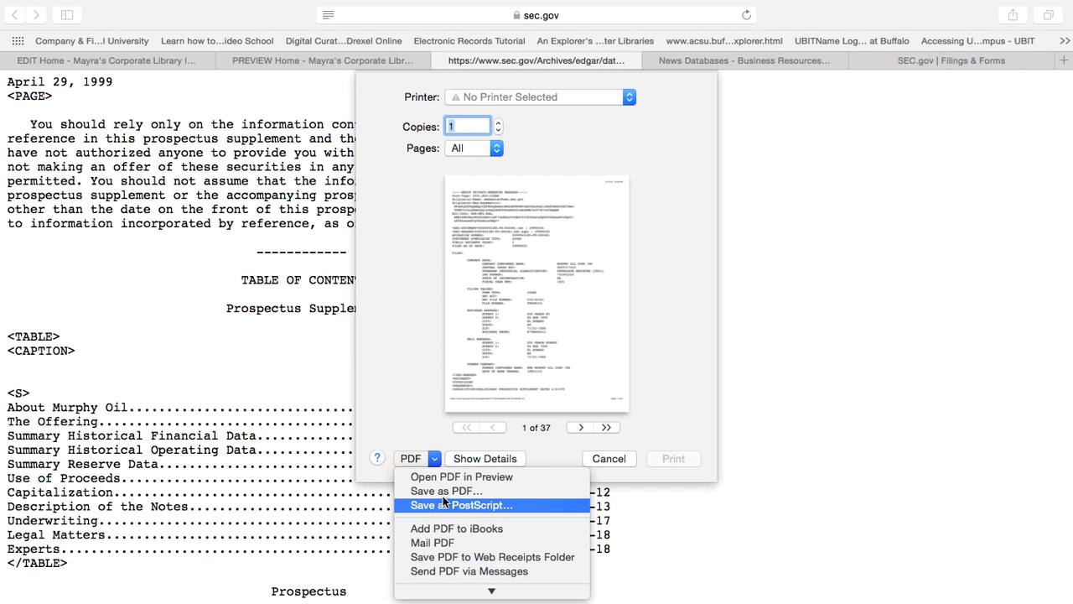
pyautogui.click(446, 478)
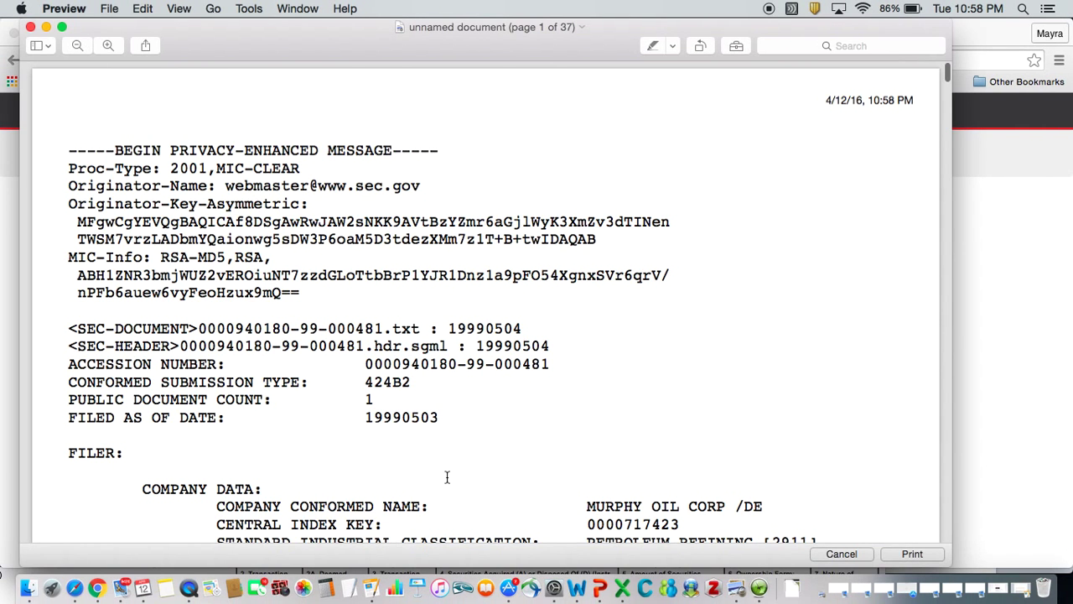
pyautogui.scroll(-10, 456, 479)
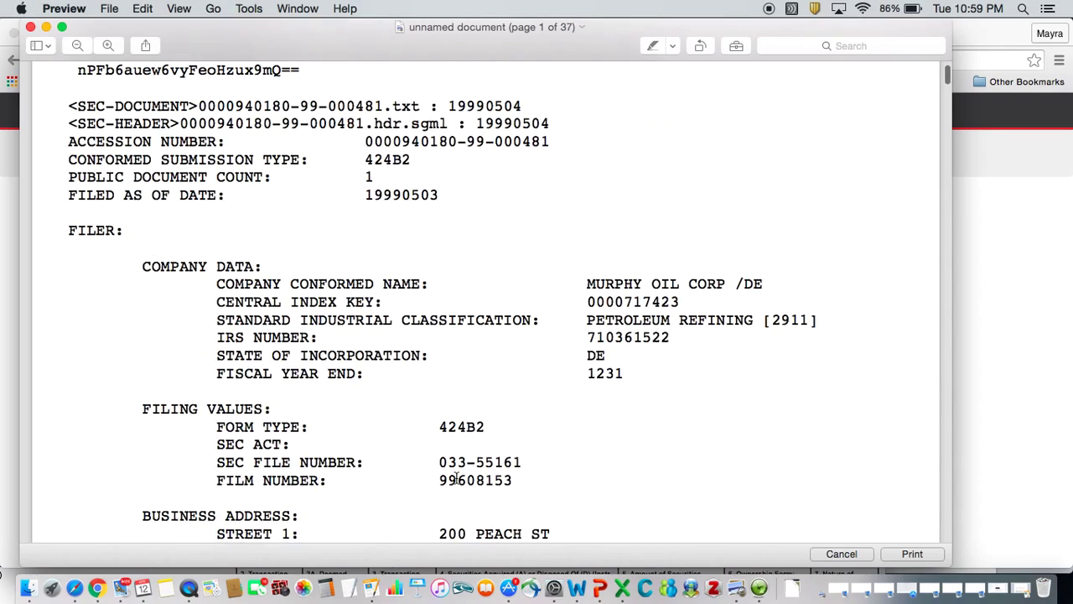
pyautogui.scroll(-10, 456, 478)
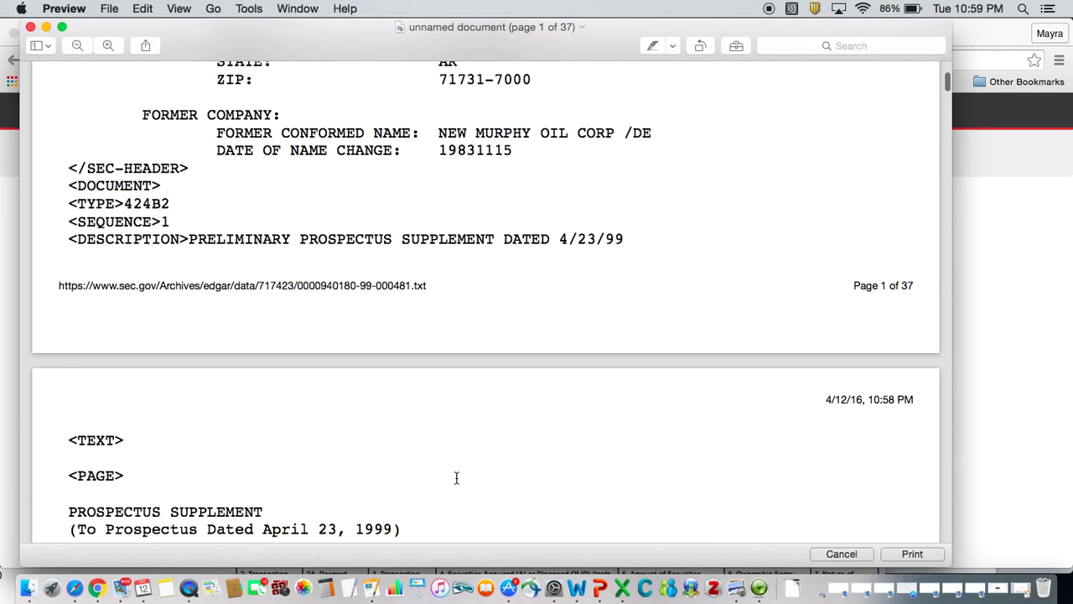
pyautogui.scroll(-10, 456, 479)
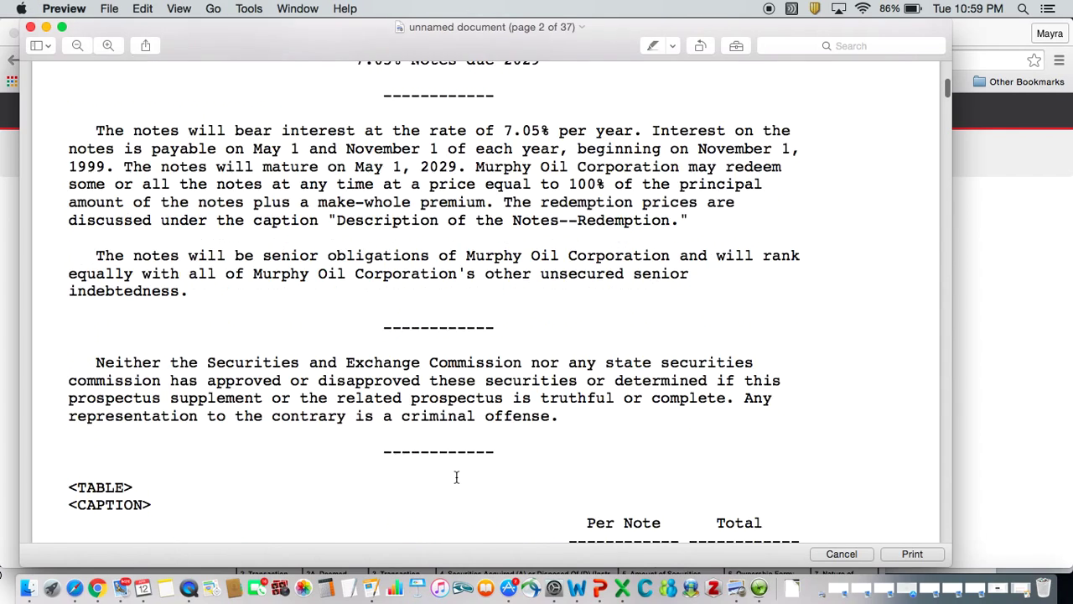
# - Look over the note terms in the PDF preview, return to its first page and close the preview
pyautogui.scroll(-2, 456, 477)
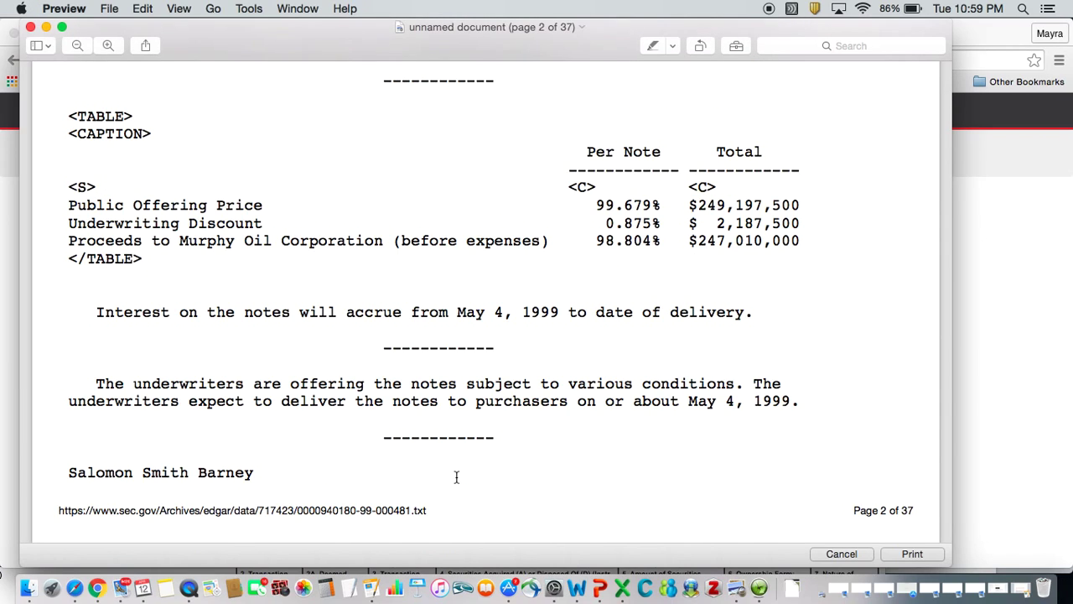
pyautogui.scroll(4, 456, 478)
pyautogui.scroll(10, 456, 478)
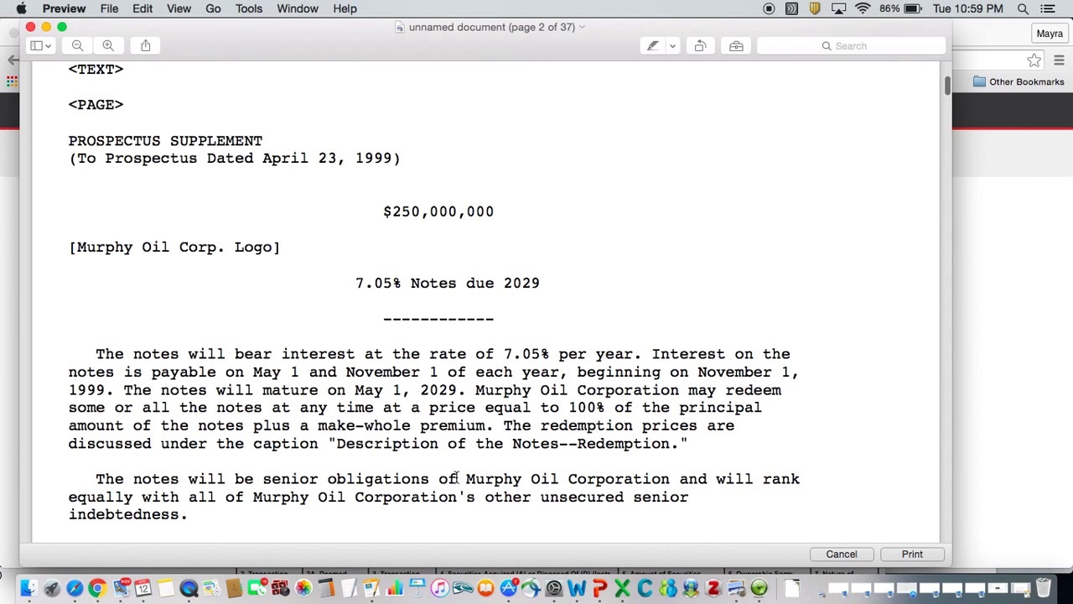
pyautogui.scroll(10, 456, 477)
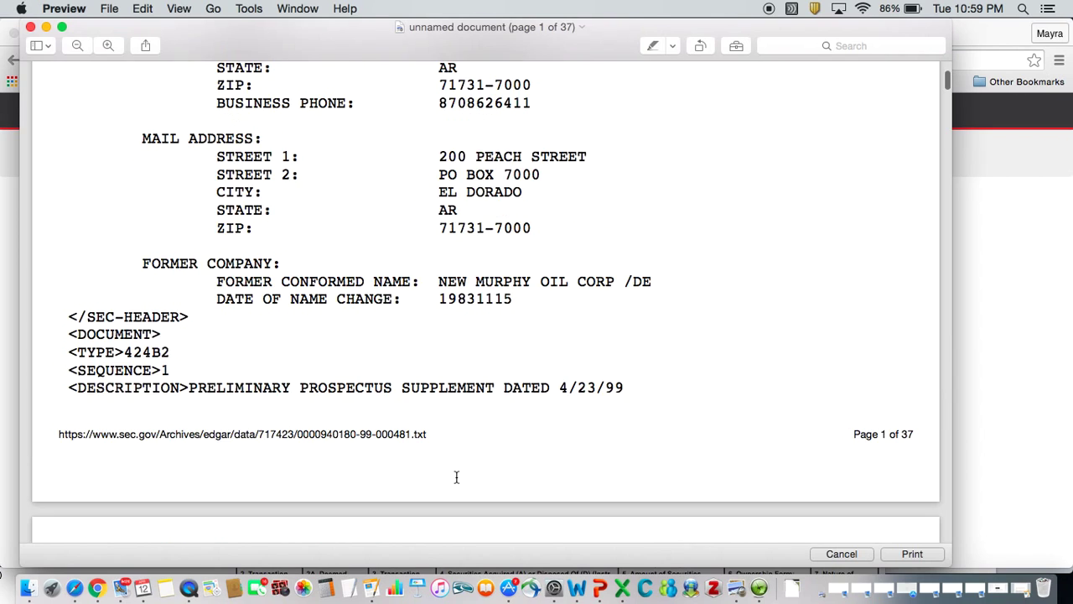
pyautogui.scroll(10, 456, 477)
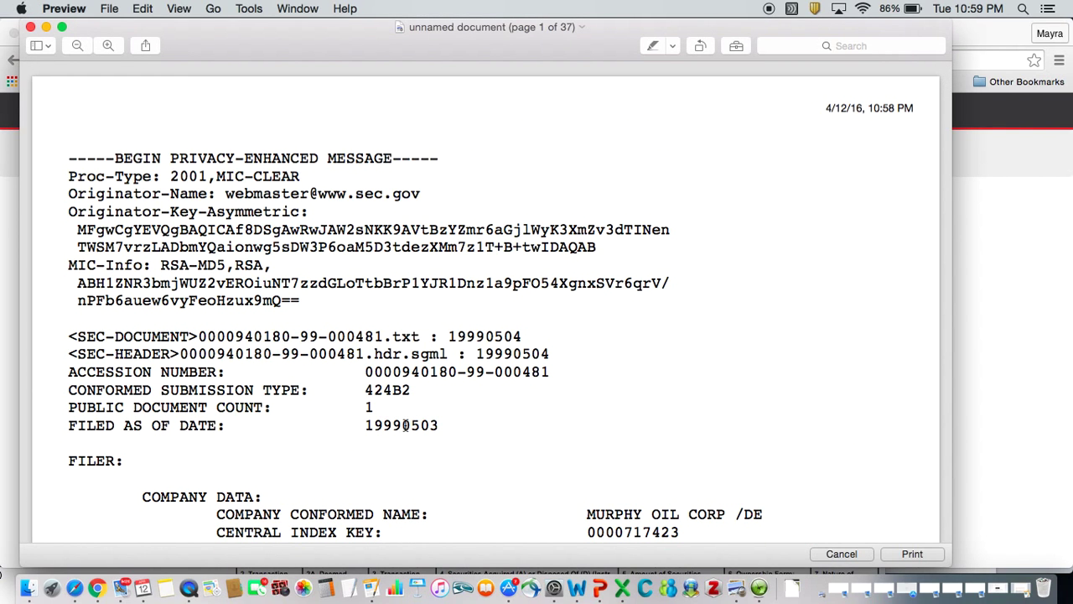
pyautogui.click(31, 27)
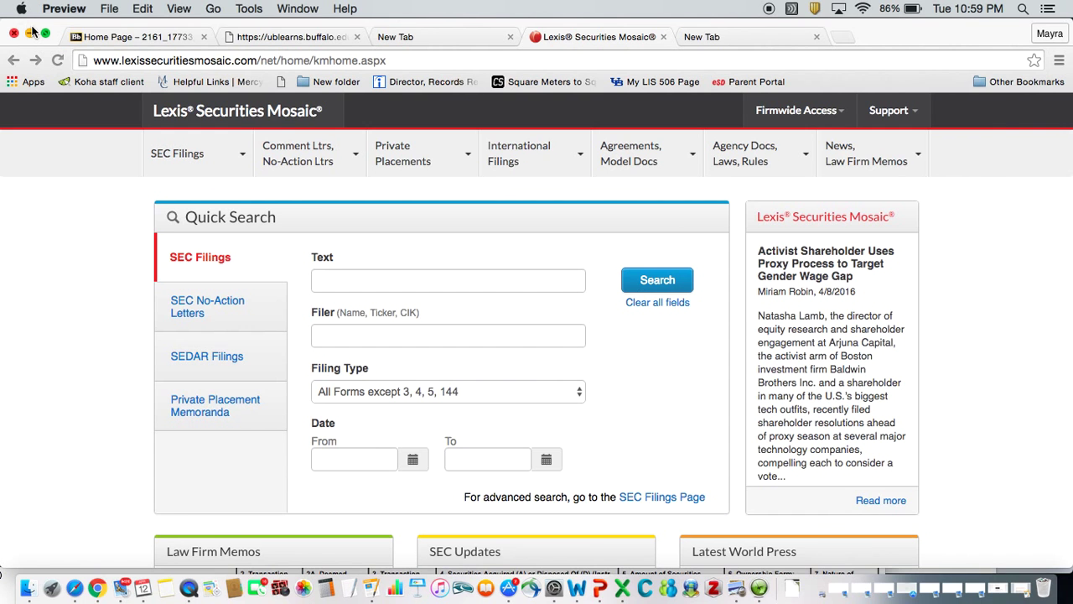
# - Look up the filer "mur" in the Lexis Securities Mosaic quick search in Chrome, and open the advanced SEC Filings search page
pyautogui.click(361, 277)
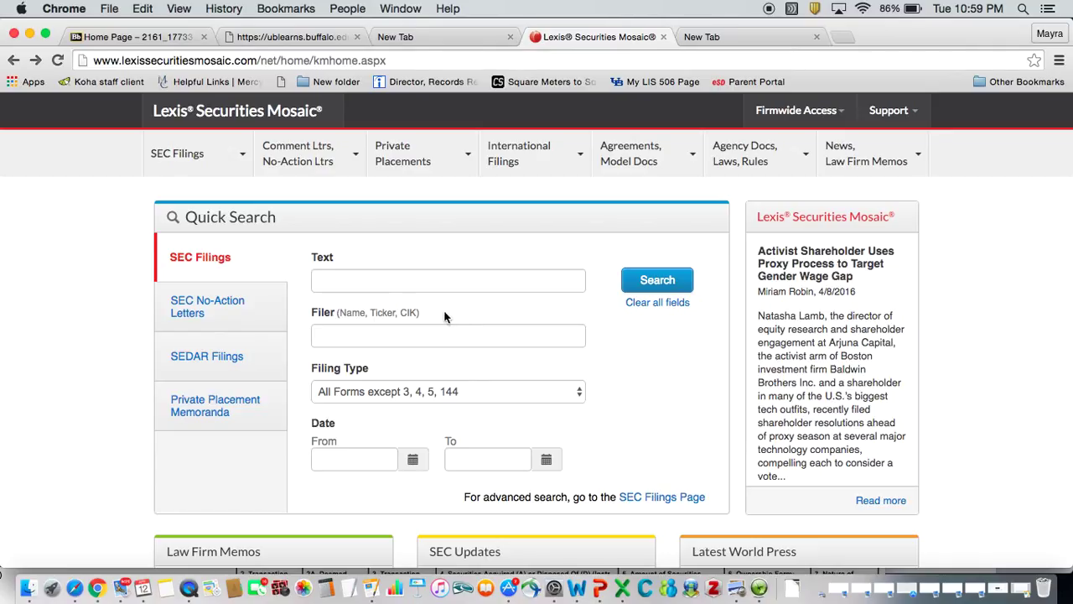
pyautogui.click(363, 334)
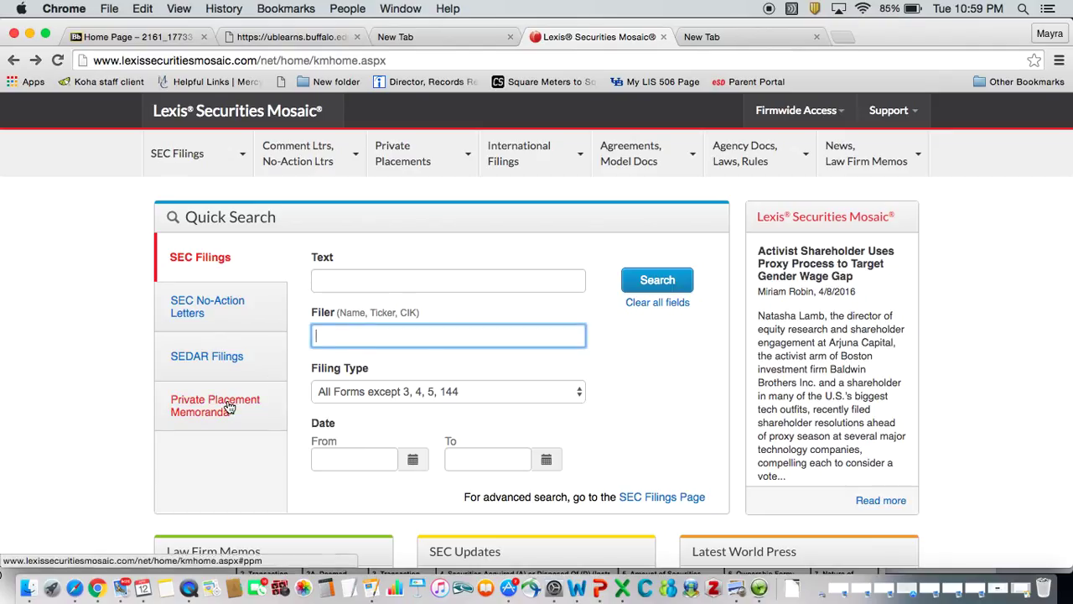
pyautogui.write('mur')
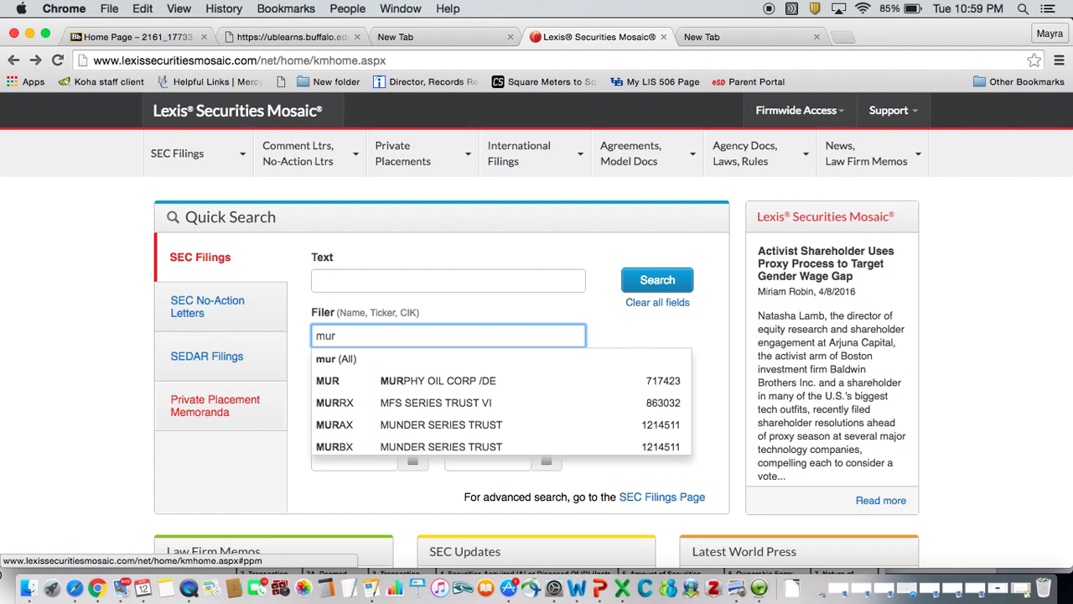
pyautogui.hscroll(5, 336, 445)
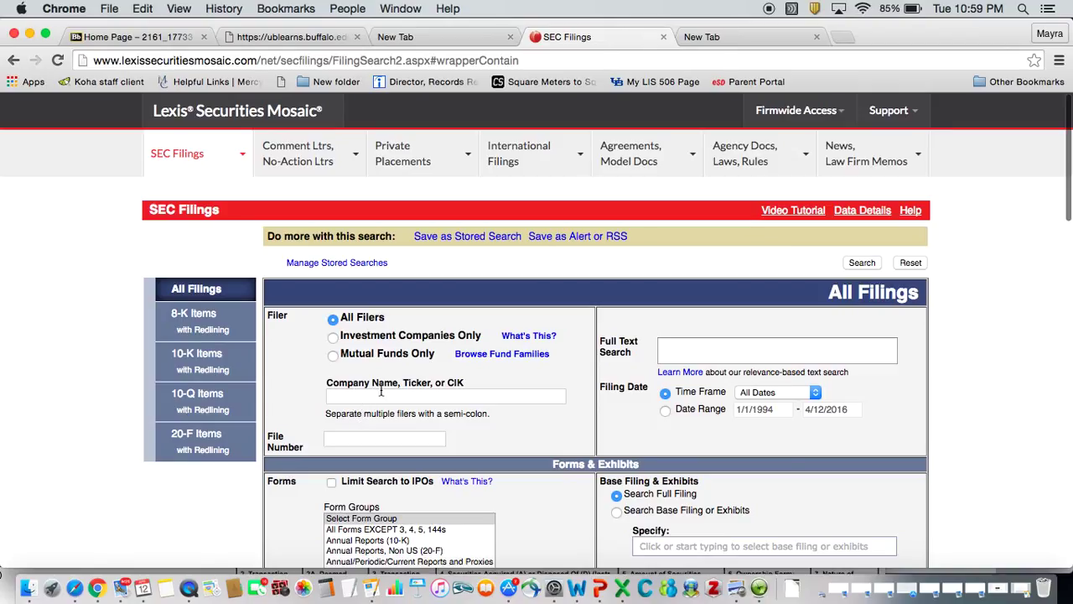
# - Look up "mur" as the company and choose MURPHY OIL CORP /DE as the filer for the all-filings search
pyautogui.click(381, 393)
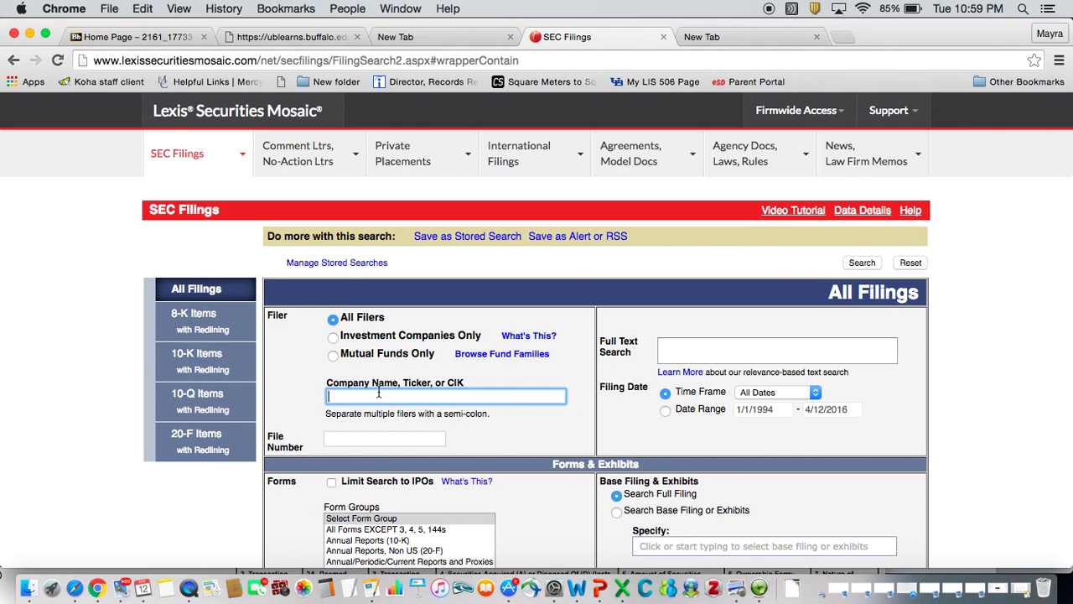
pyautogui.write('mur')
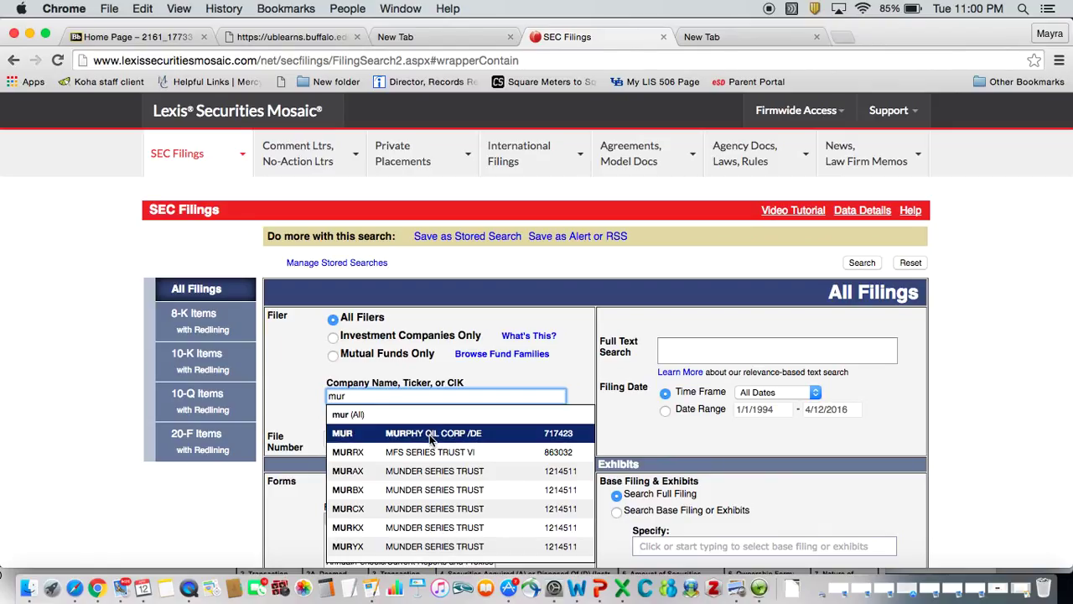
pyautogui.click(430, 434)
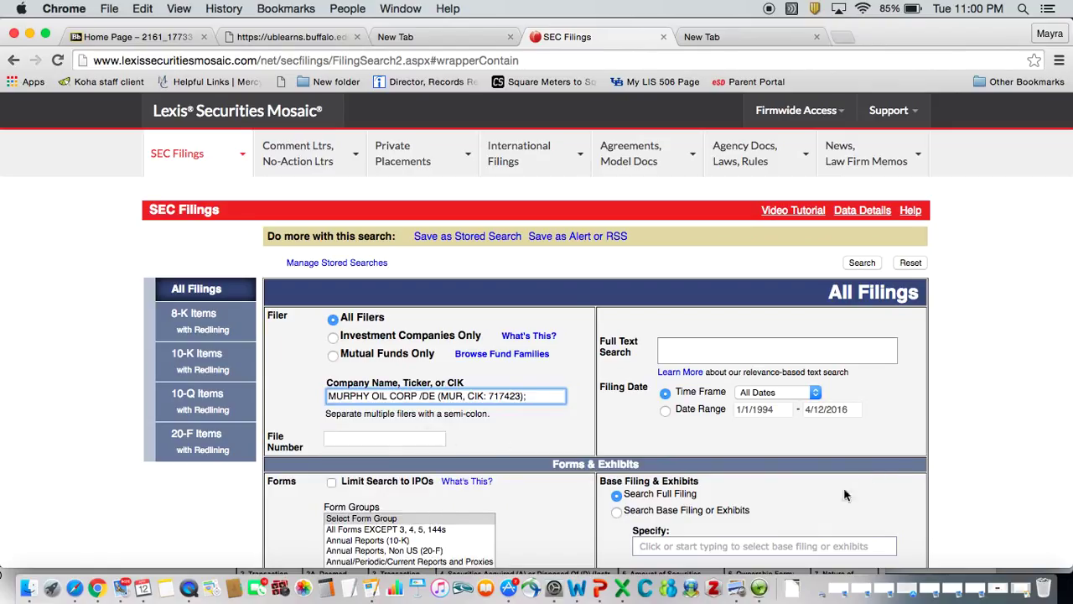
pyautogui.click(1027, 443)
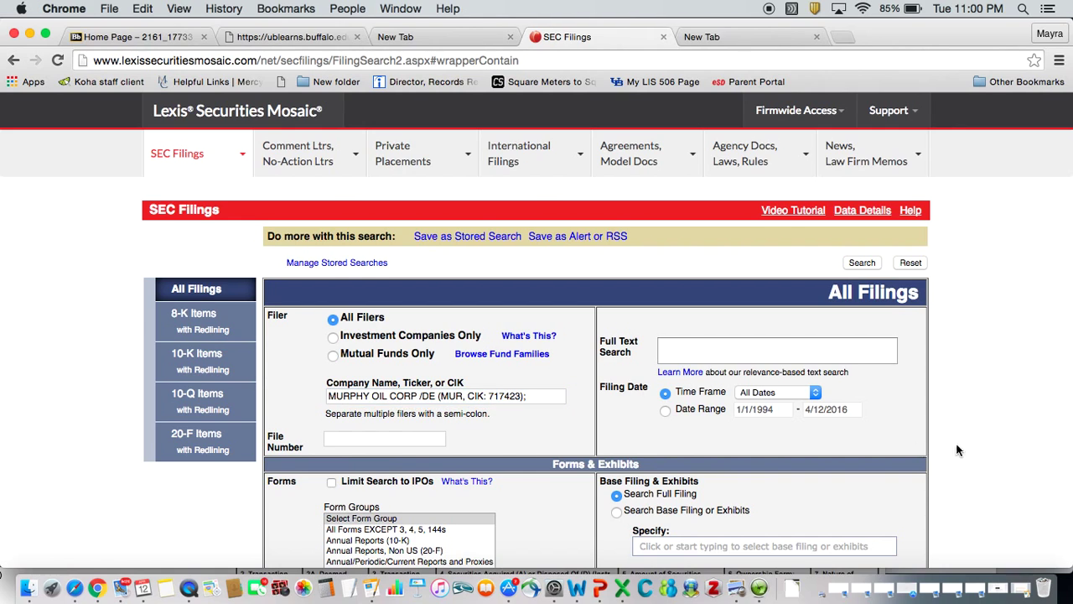
# - Restrict the search to the form group Rule 424 Filings (Prospectus Supplement)
pyautogui.scroll(-5, 147, 503)
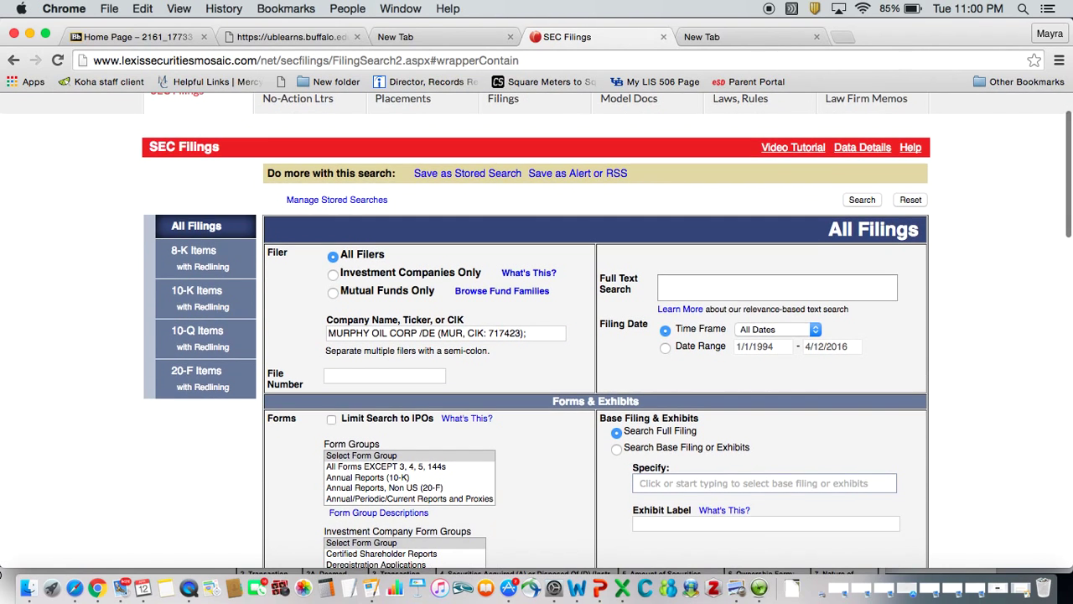
pyautogui.scroll(-3, 536, 336)
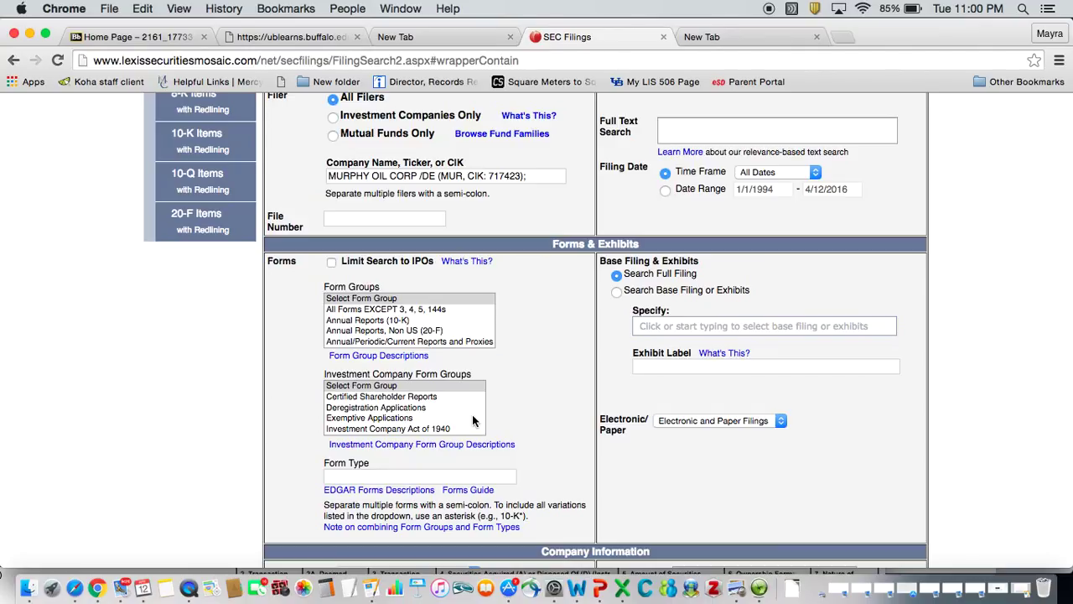
pyautogui.click(472, 331)
pyautogui.press('Down')
pyautogui.press('Down')
pyautogui.press('Down')
pyautogui.press('Down')
pyautogui.press('Down')
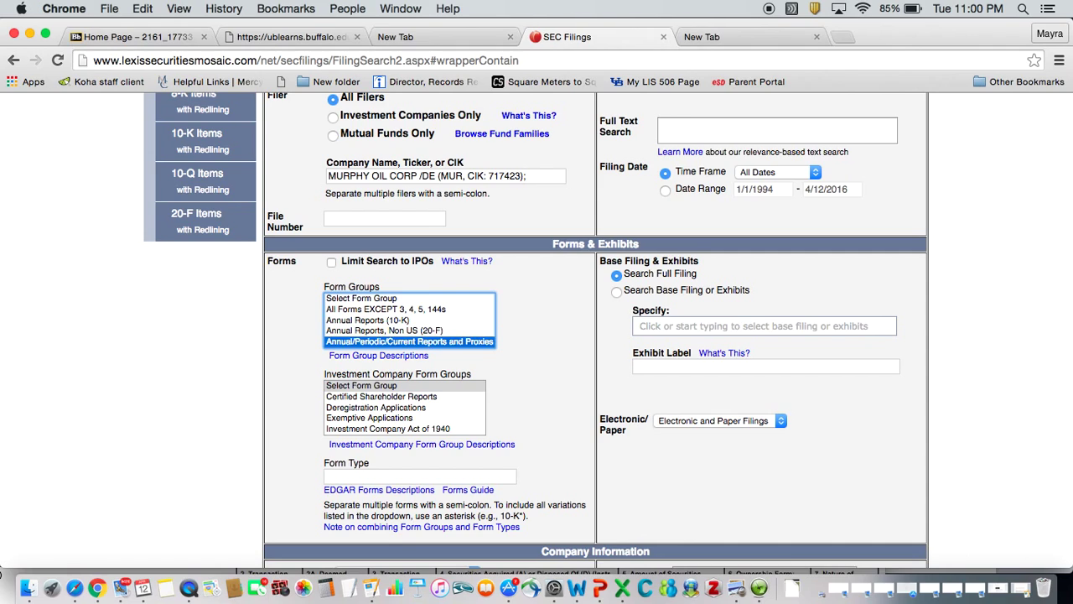
pyautogui.press('Down')
pyautogui.press('Down')
pyautogui.press('Down')
pyautogui.press('Down')
pyautogui.press('Down')
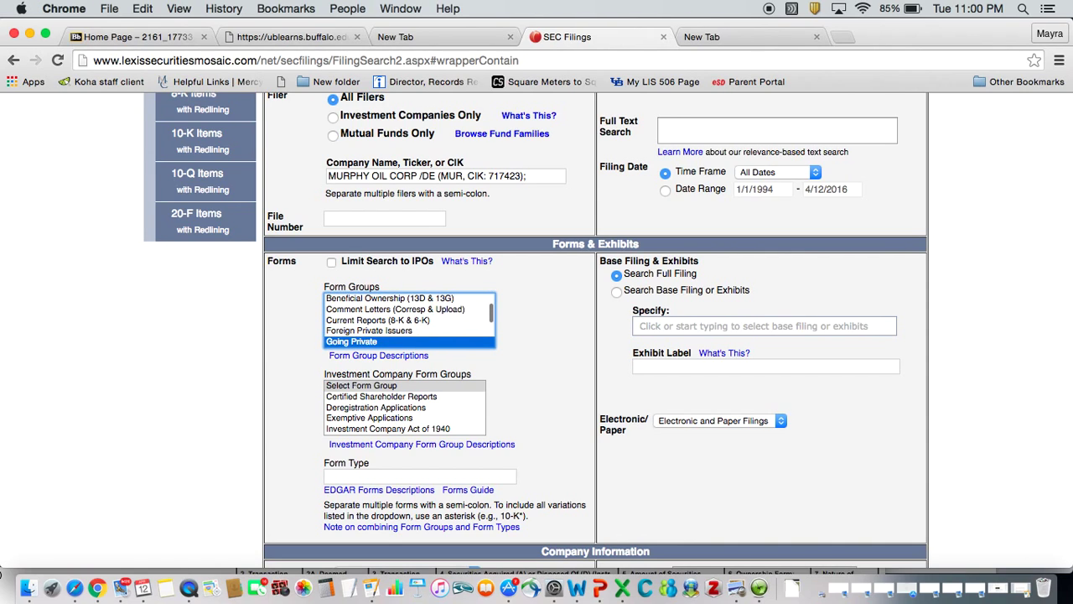
pyautogui.press('Down')
pyautogui.press('Down')
pyautogui.press('Down')
pyautogui.press('Down')
pyautogui.press('Down')
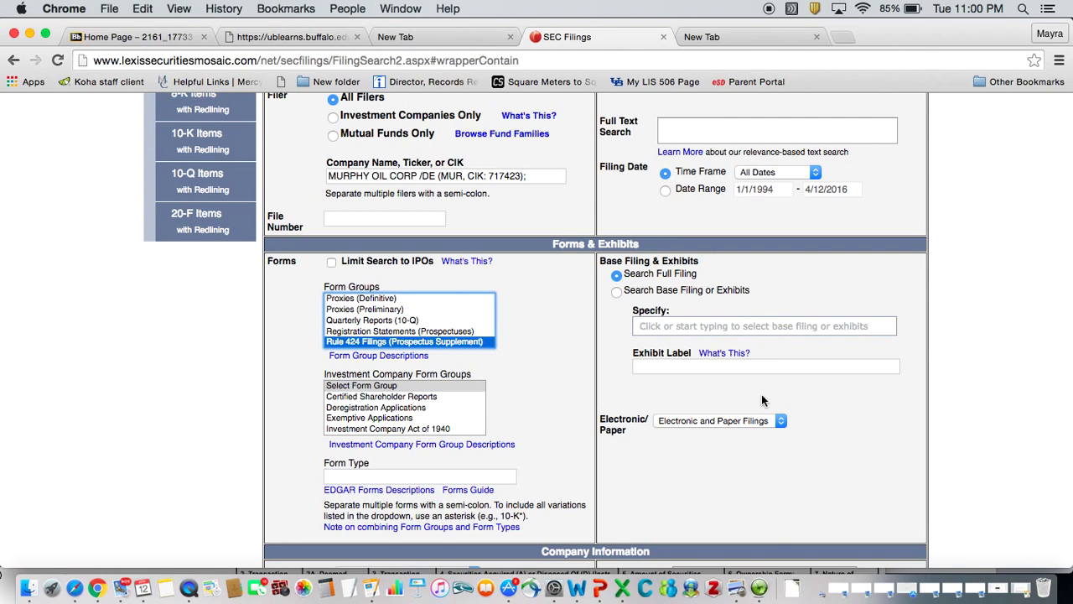
pyautogui.click(1060, 266)
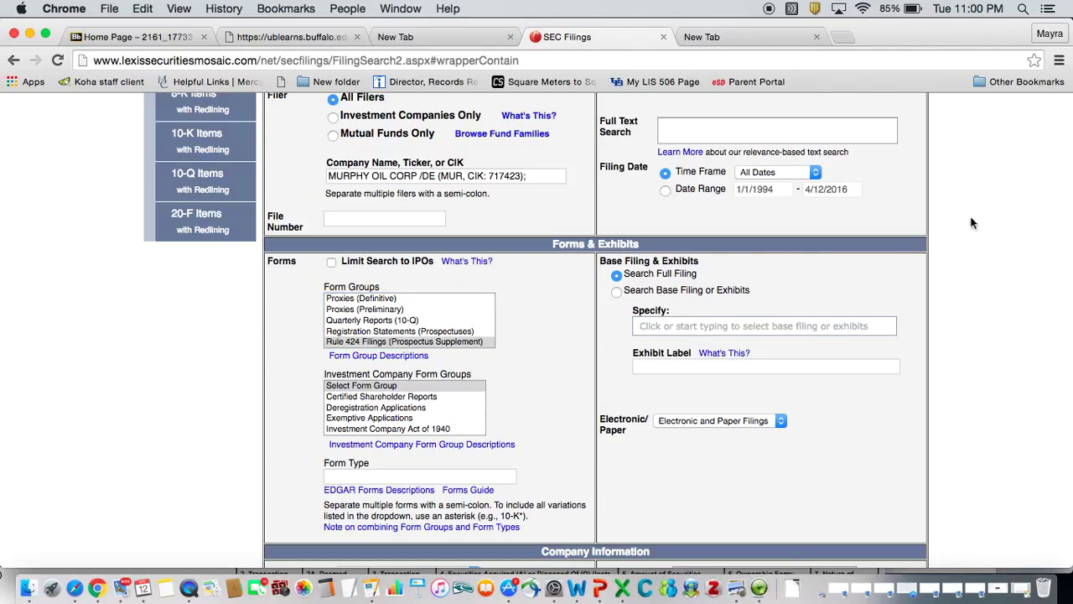
# - Run the filings search, enlarge the results page to 110% and look through the listed Murphy Oil filings
pyautogui.scroll(3, 943, 234)
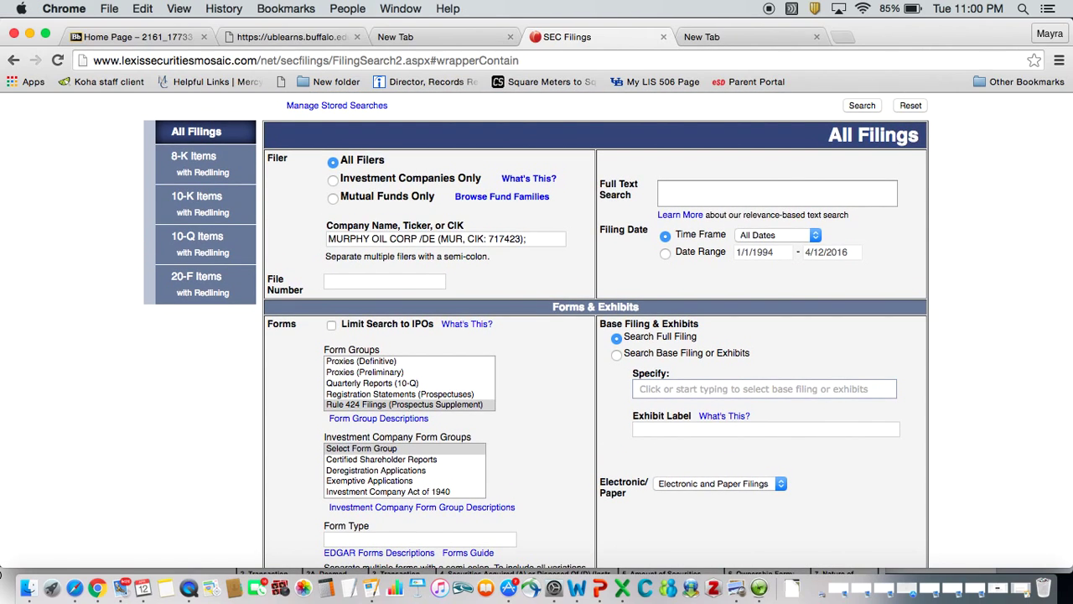
pyautogui.scroll(1, 606, 330)
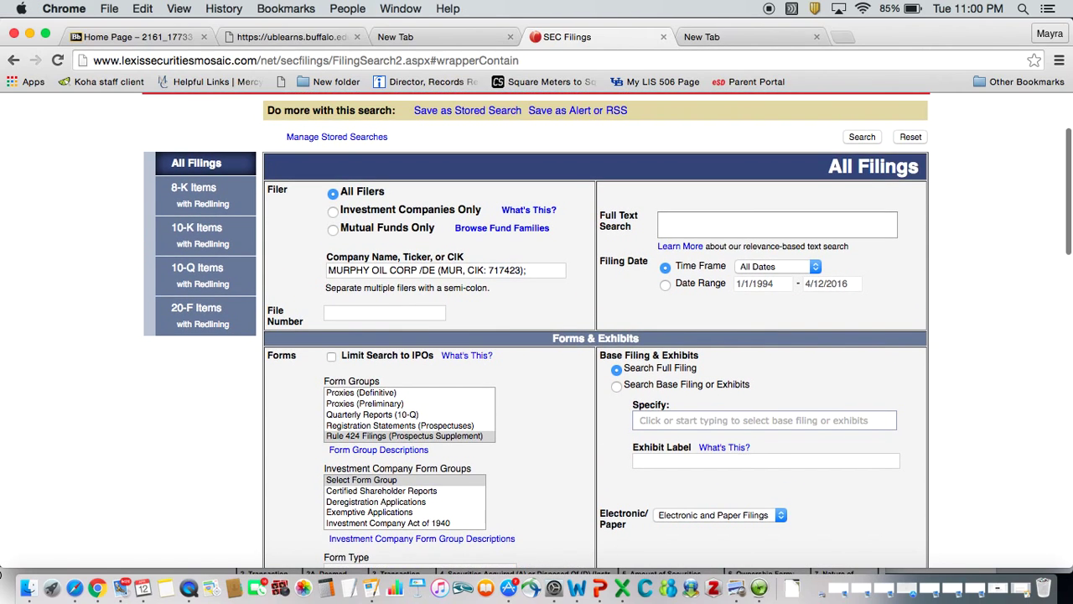
pyautogui.click(859, 139)
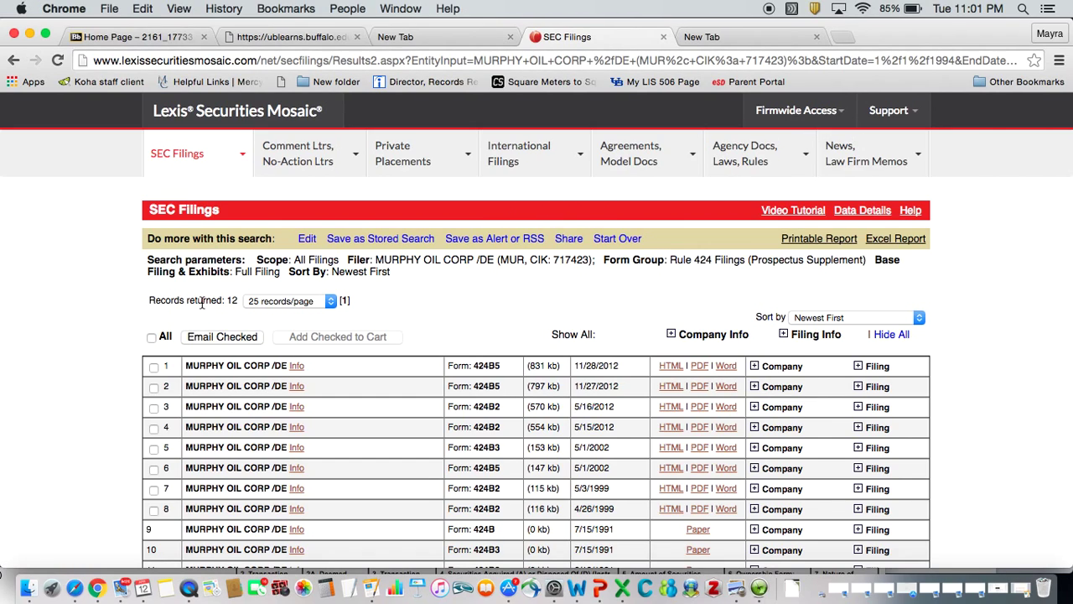
pyautogui.press('super+equal')
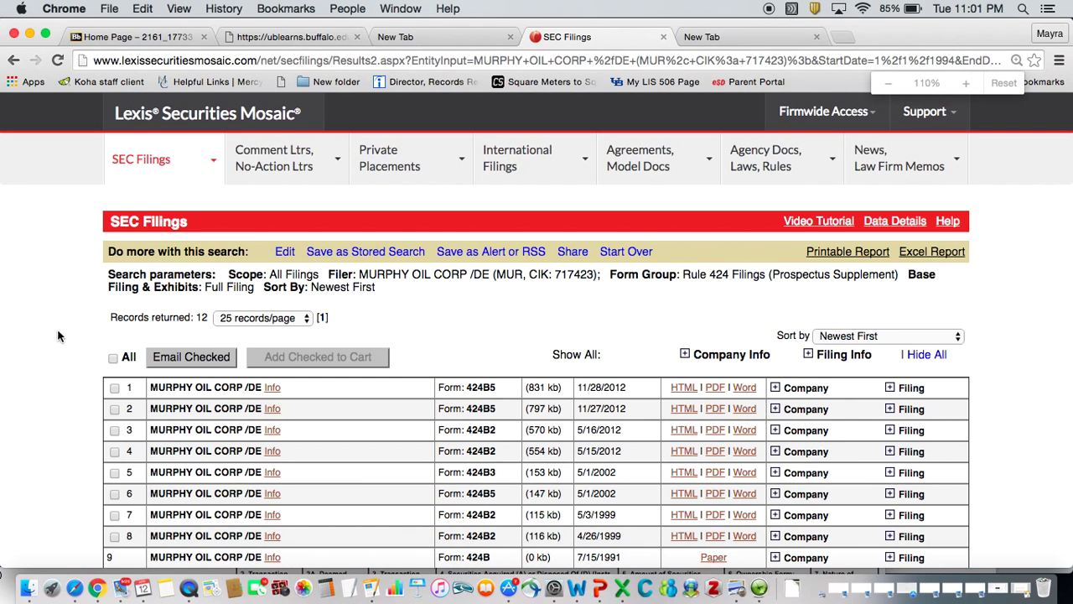
pyautogui.scroll(-3, 61, 352)
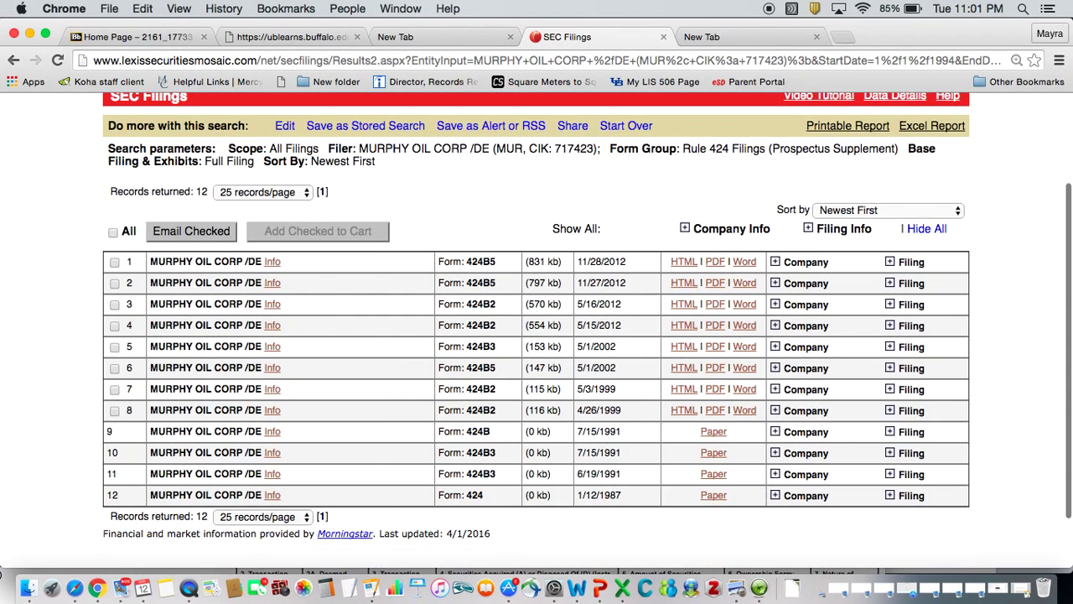
pyautogui.scroll(-1, 72, 353)
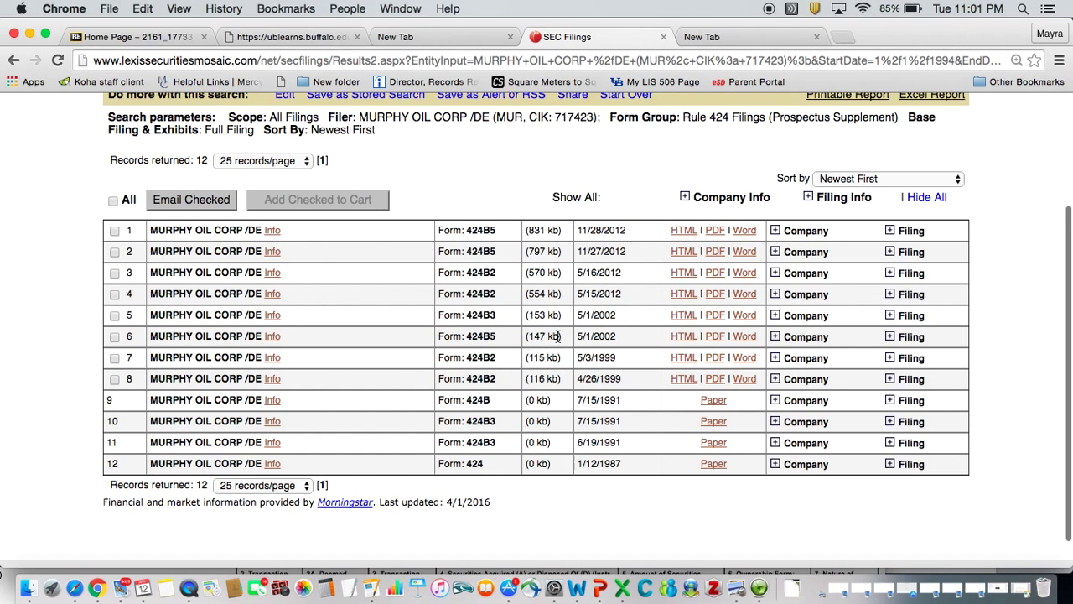
# - Open the PDF version of the 424B2 filing dated 5/3/1999 and try to display it as a pop-out PDF
pyautogui.click(715, 358)
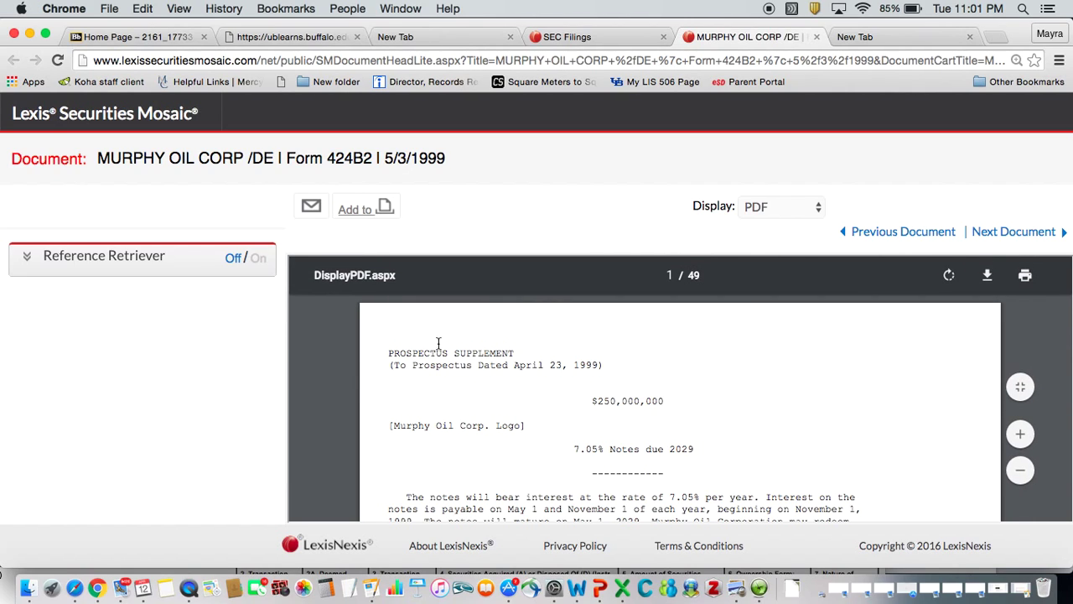
pyautogui.click(817, 216)
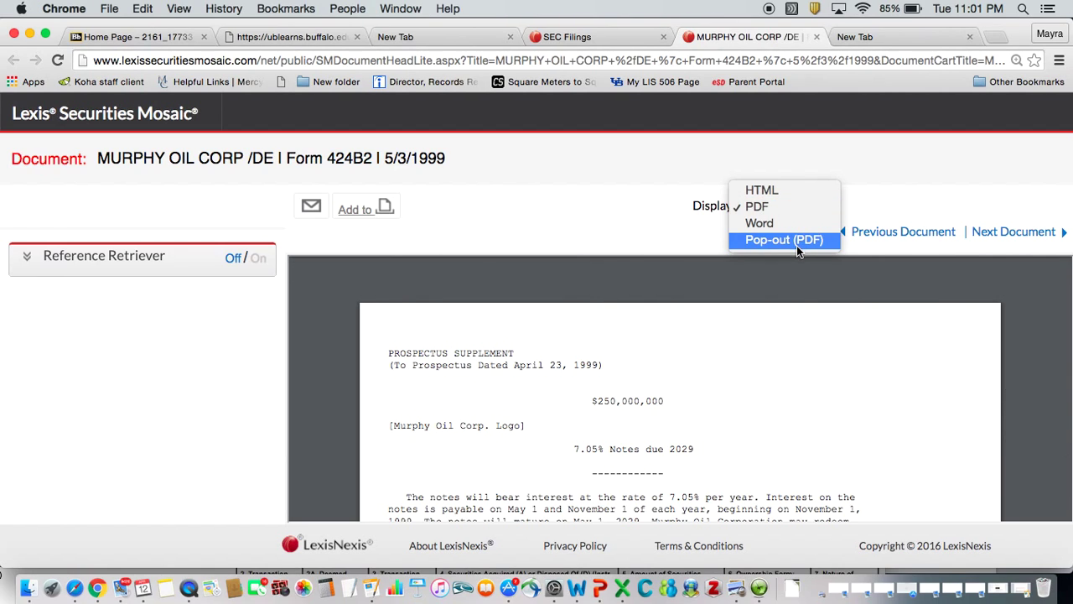
pyautogui.click(795, 240)
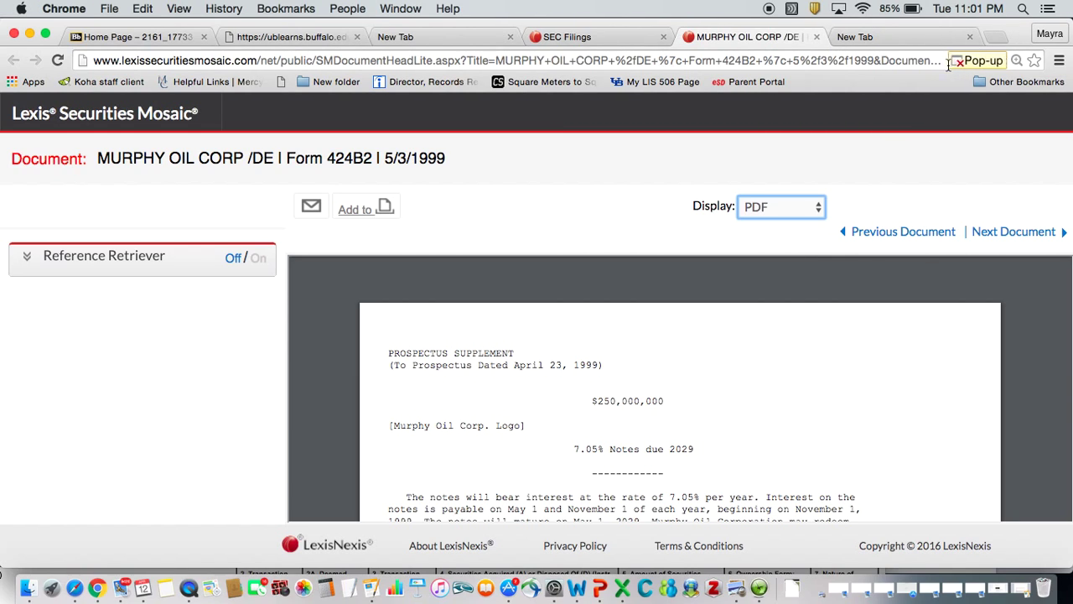
pyautogui.click(1003, 60)
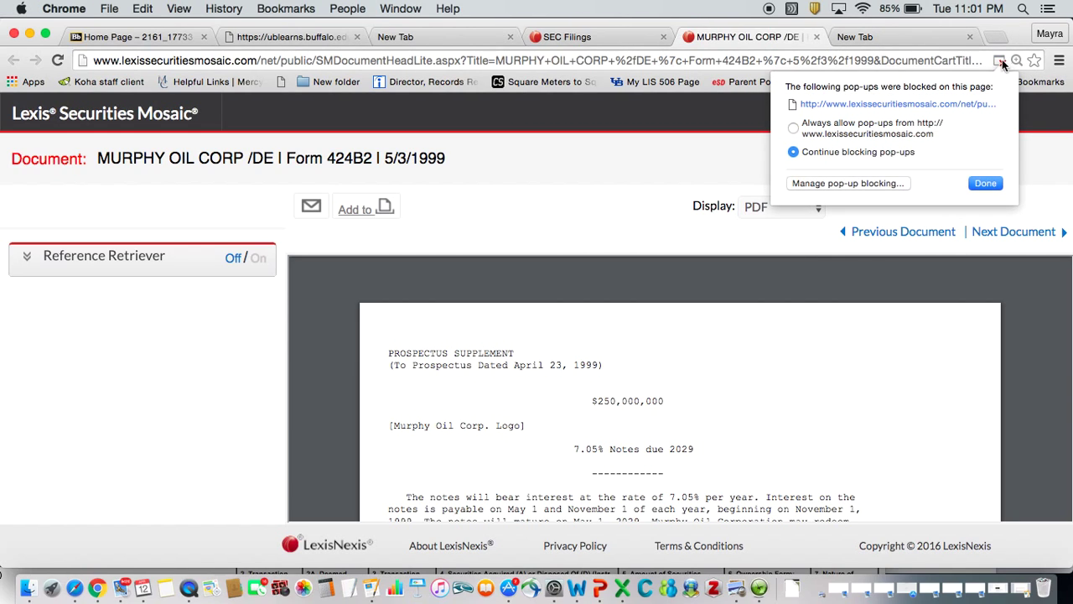
pyautogui.click(794, 130)
pyautogui.click(978, 182)
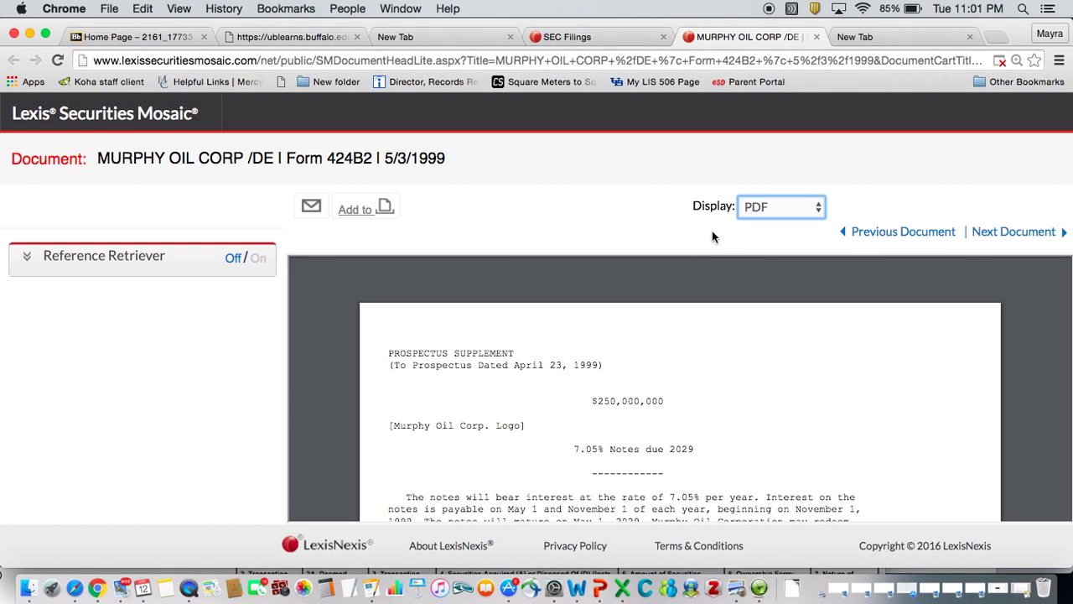
# - Display the filing as a pop-out PDF and look through its first page to the start of the second
pyautogui.click(820, 208)
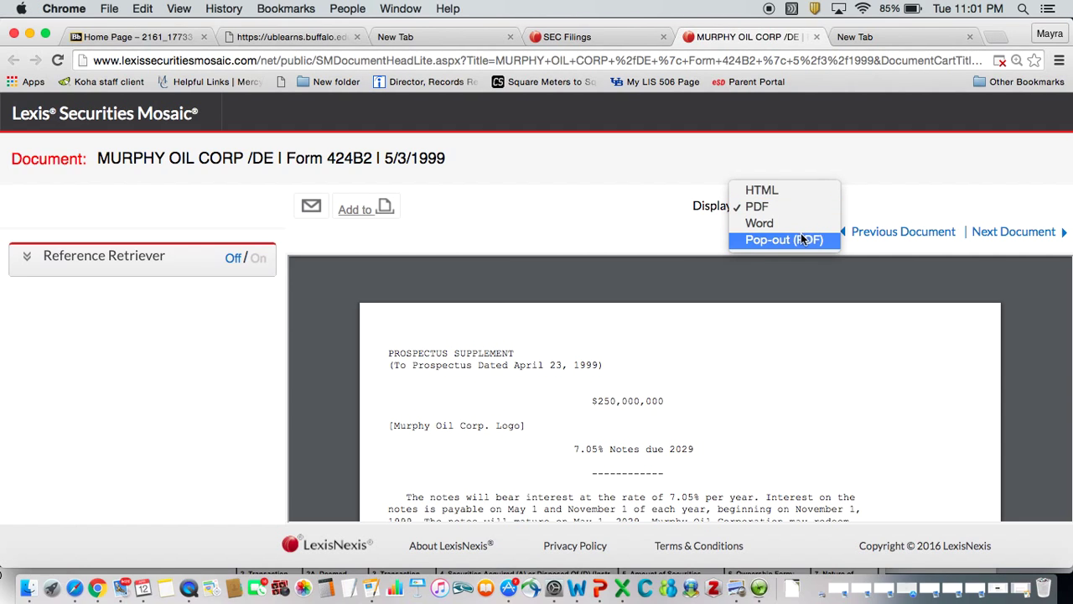
pyautogui.click(798, 239)
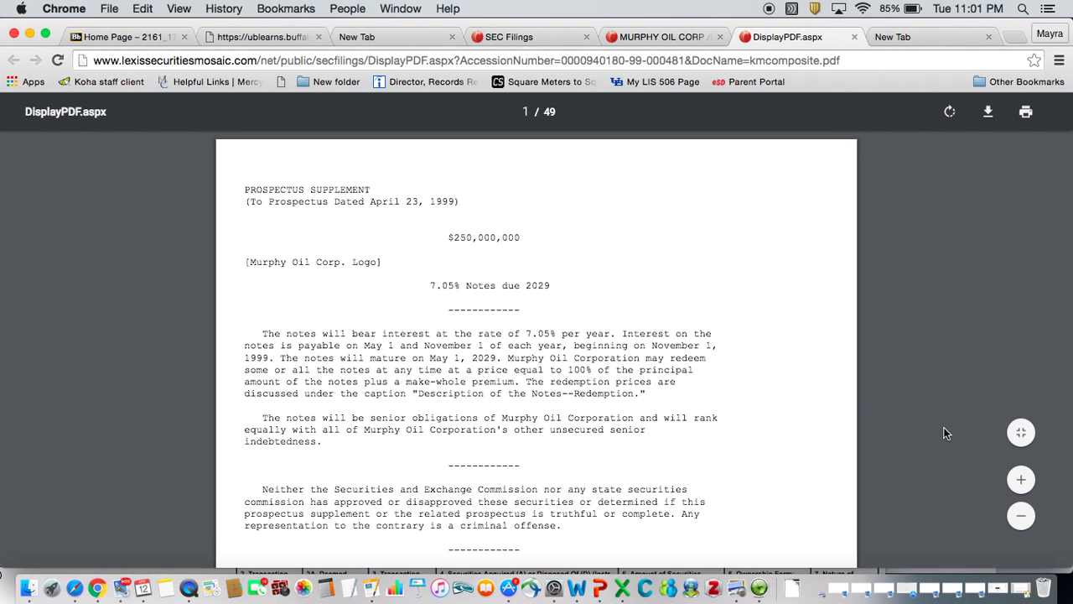
pyautogui.scroll(-5, 942, 434)
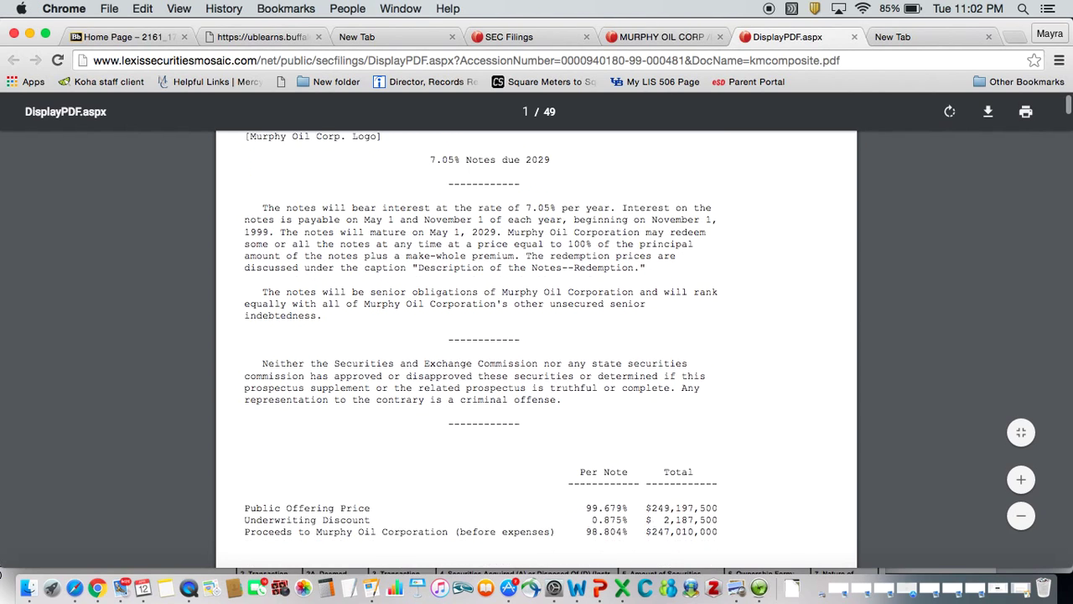
pyautogui.scroll(-4, 537, 352)
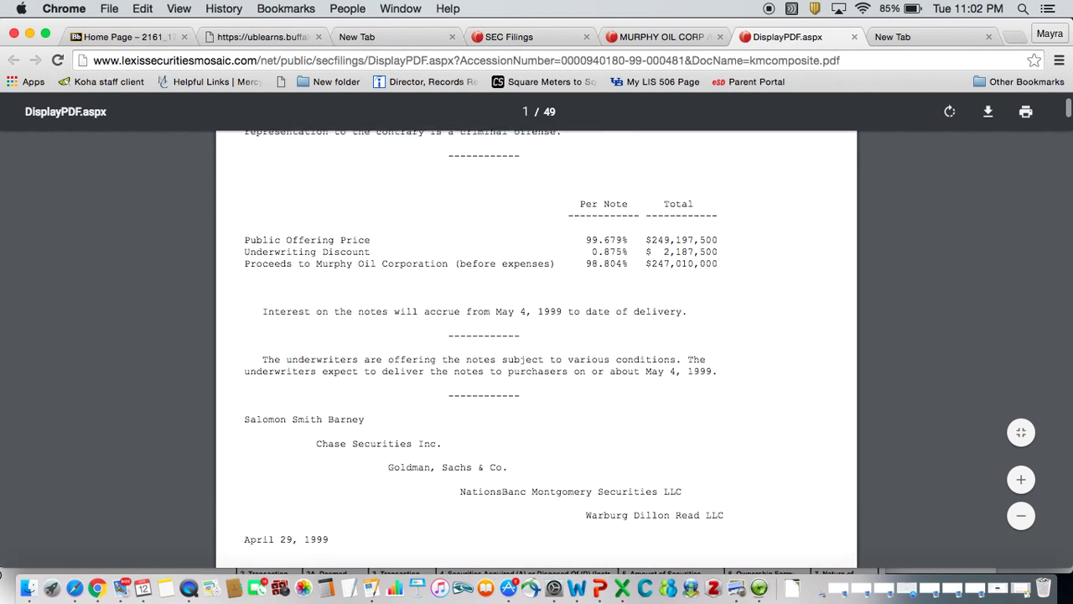
pyautogui.scroll(-1, 602, 342)
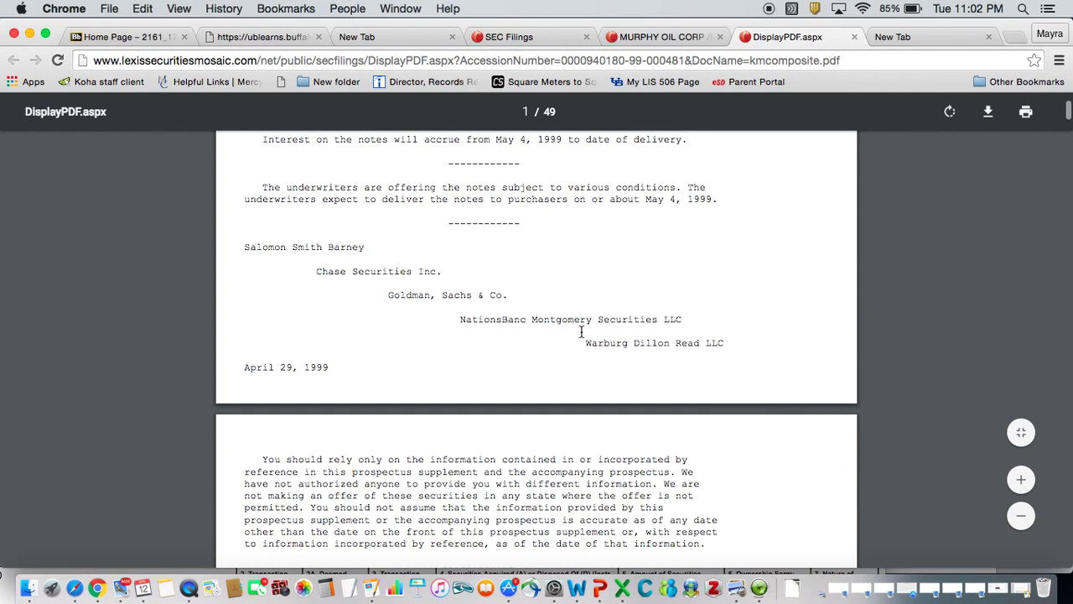
# - Look through the table of contents and opening pages of the 424B2 filing PDF and return to its beginning
pyautogui.scroll(-3, 556, 290)
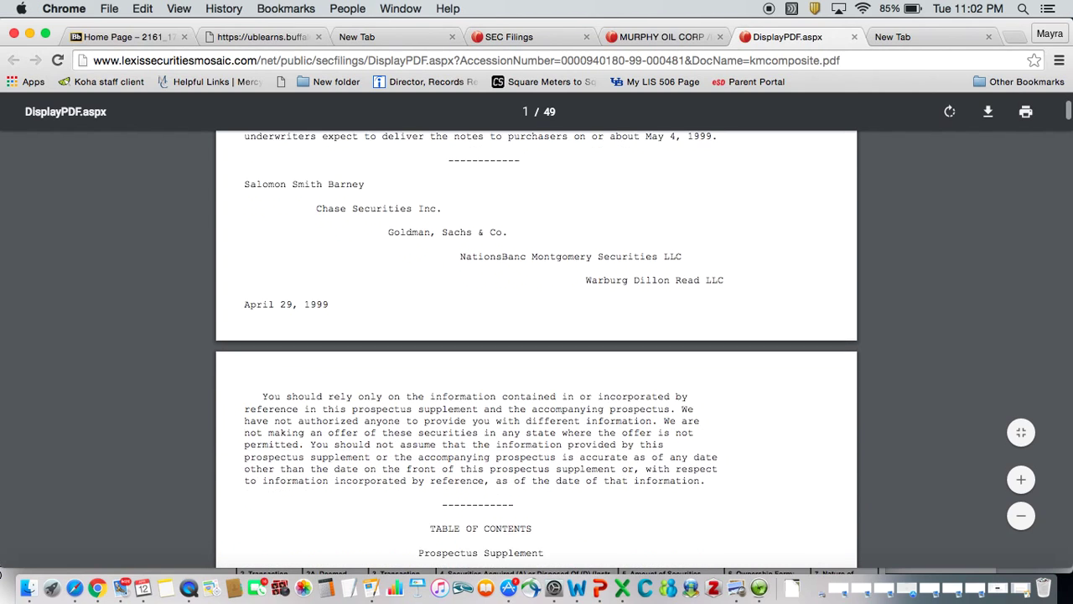
pyautogui.scroll(-5, 537, 347)
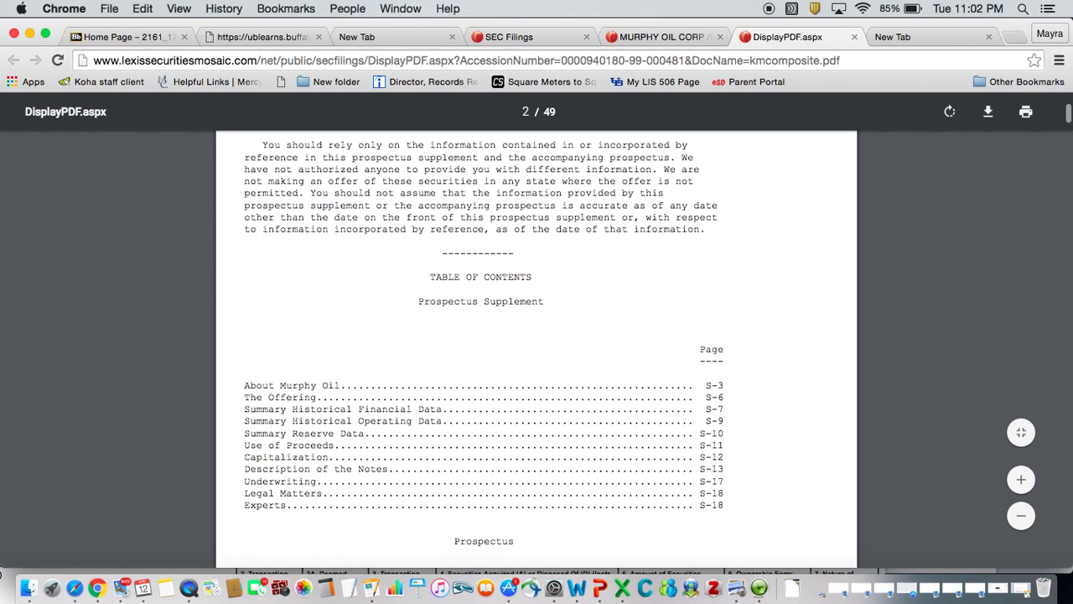
pyautogui.scroll(-2, 306, 352)
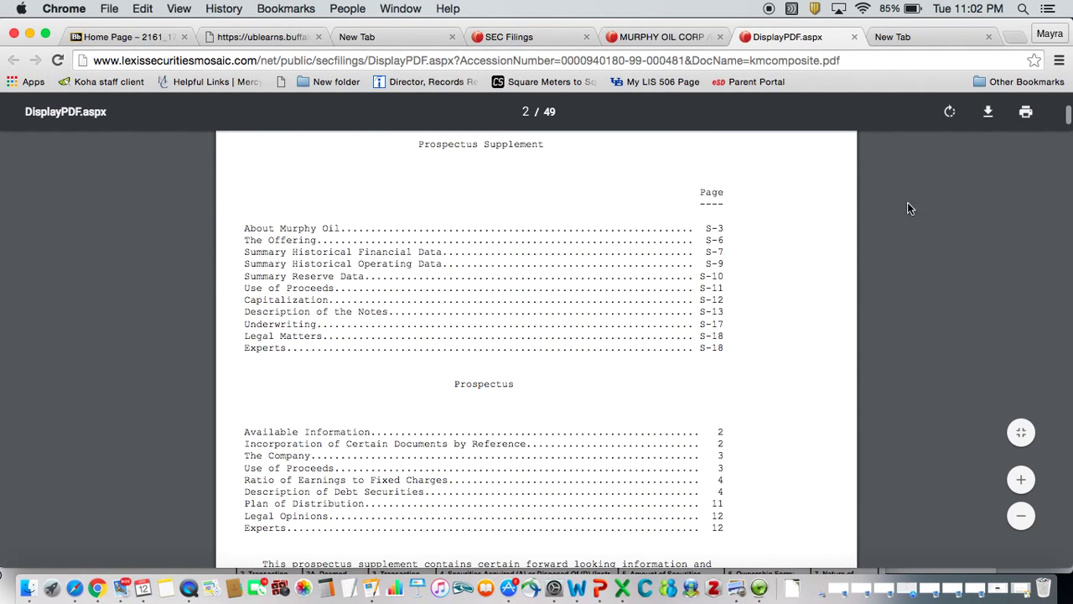
pyautogui.scroll(-6, 910, 198)
pyautogui.scroll(-5, 589, 237)
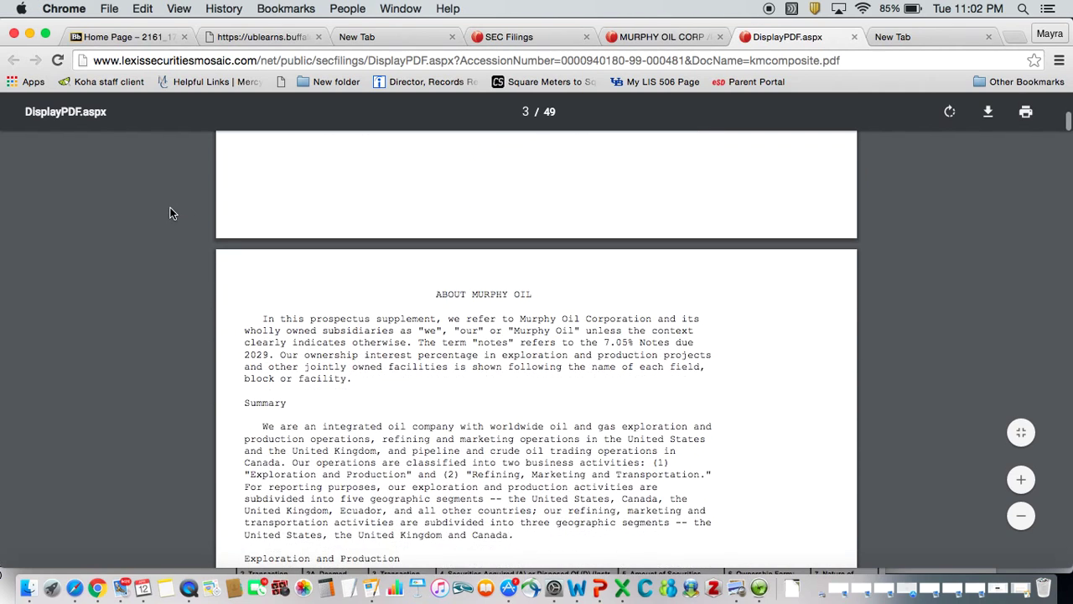
pyautogui.scroll(6, 169, 216)
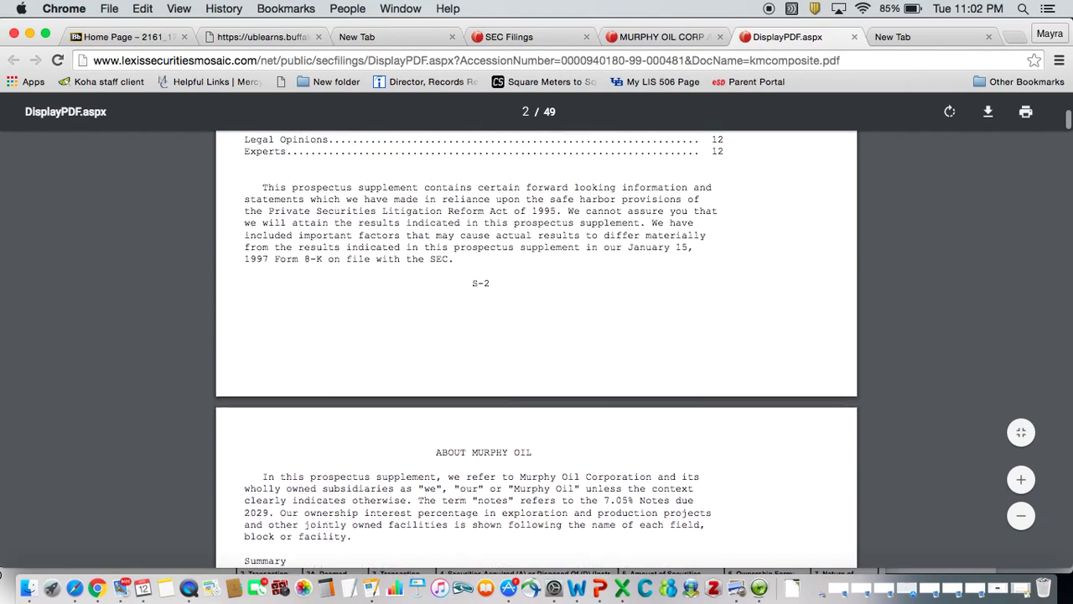
pyautogui.scroll(18, 536, 335)
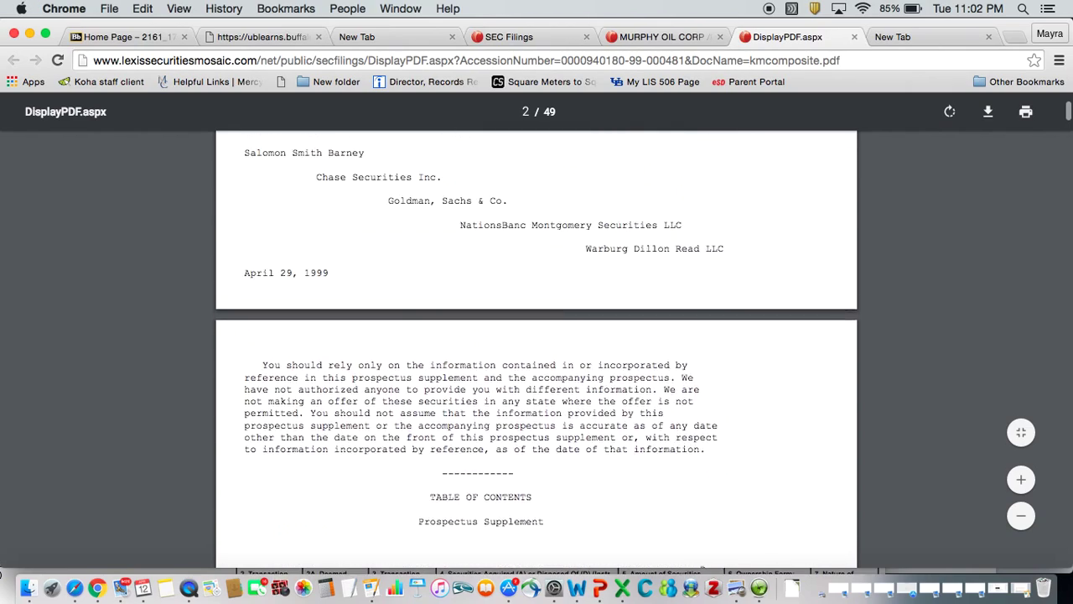
pyautogui.scroll(10, 537, 336)
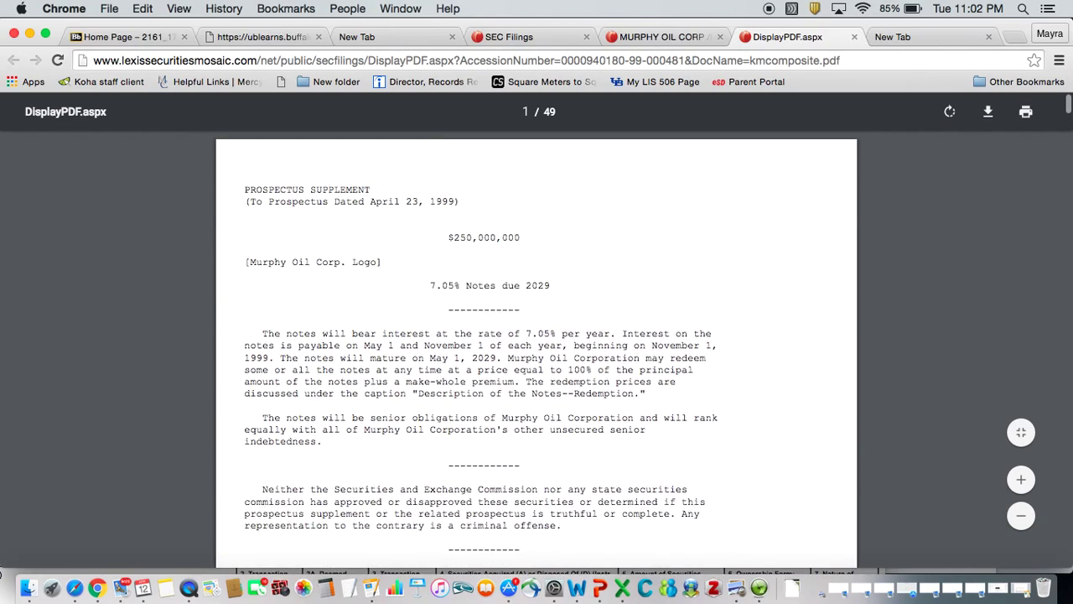
# - Return to the Murphy Oil results list and download and open the Word version of the 424B2 filing dated 5/3/1999
pyautogui.click(662, 37)
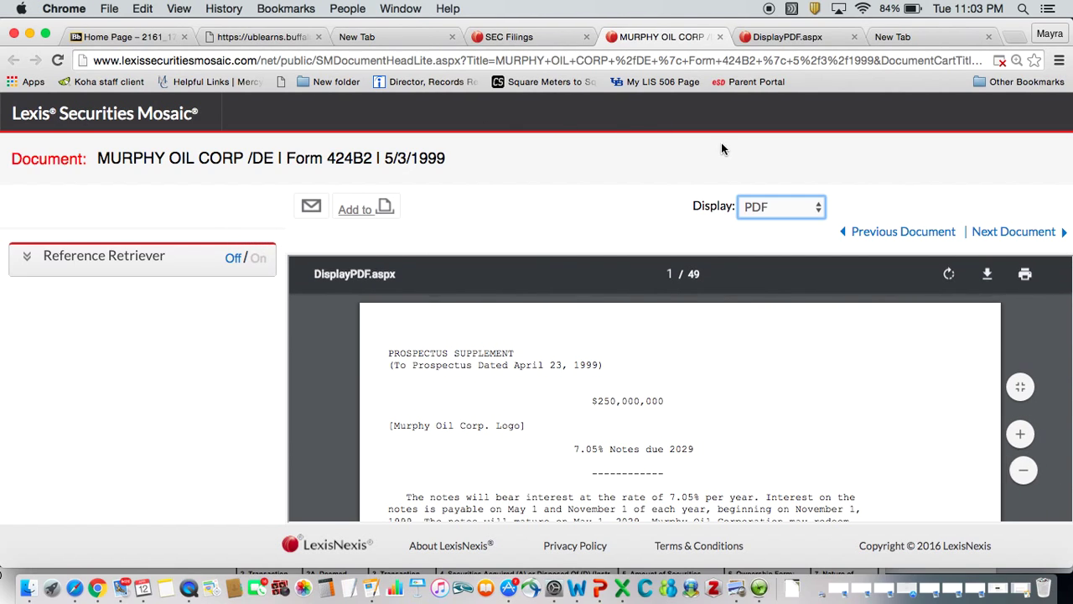
pyautogui.click(824, 136)
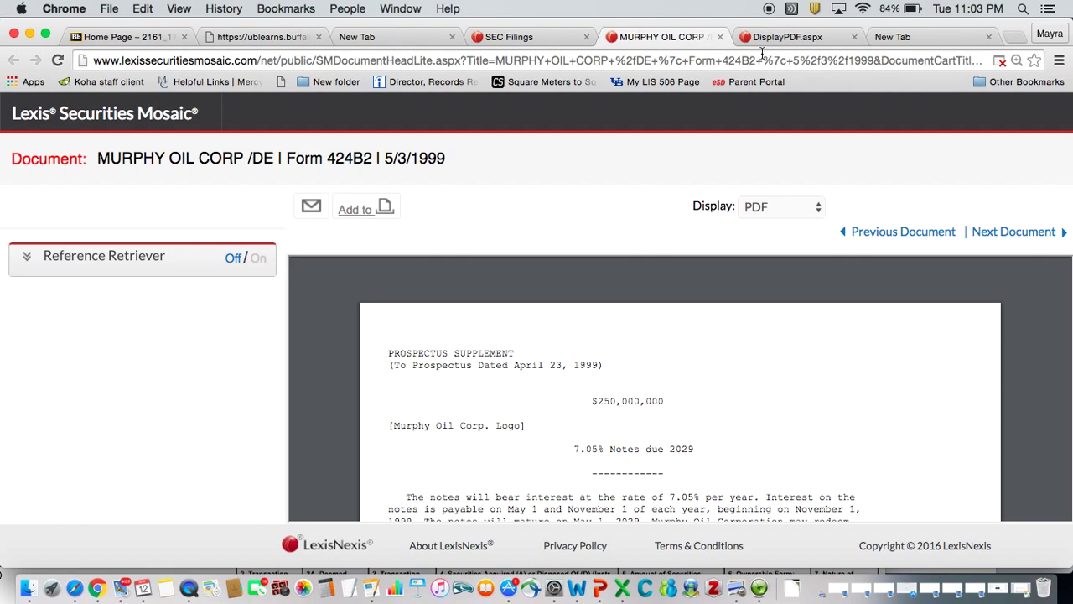
pyautogui.click(508, 36)
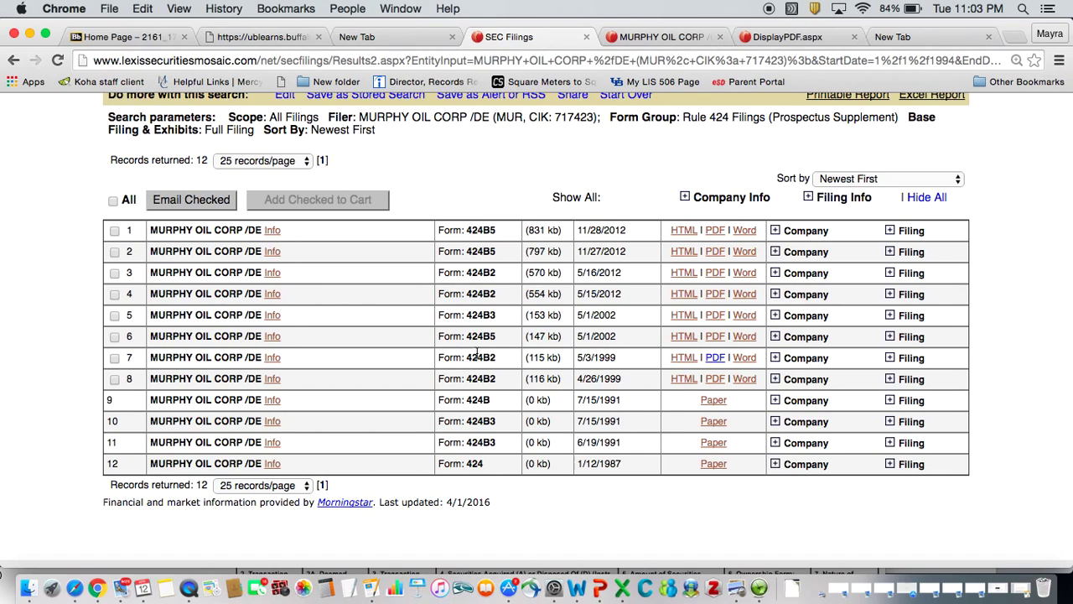
pyautogui.click(737, 367)
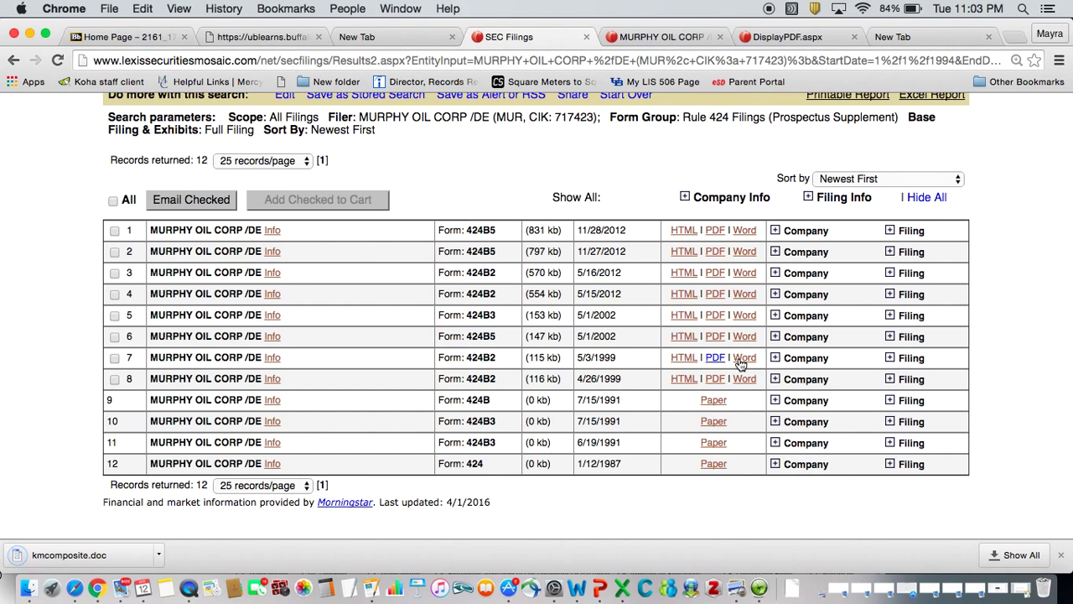
pyautogui.click(97, 556)
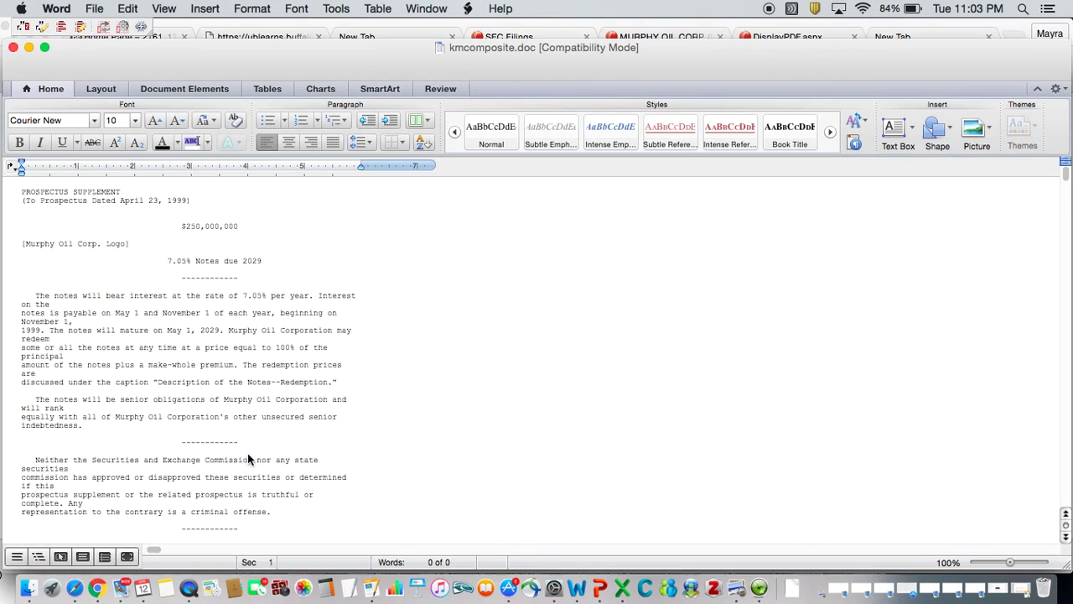
# - Look through the opening section of the filing in kmcomposite.doc
pyautogui.scroll(-2, 390, 373)
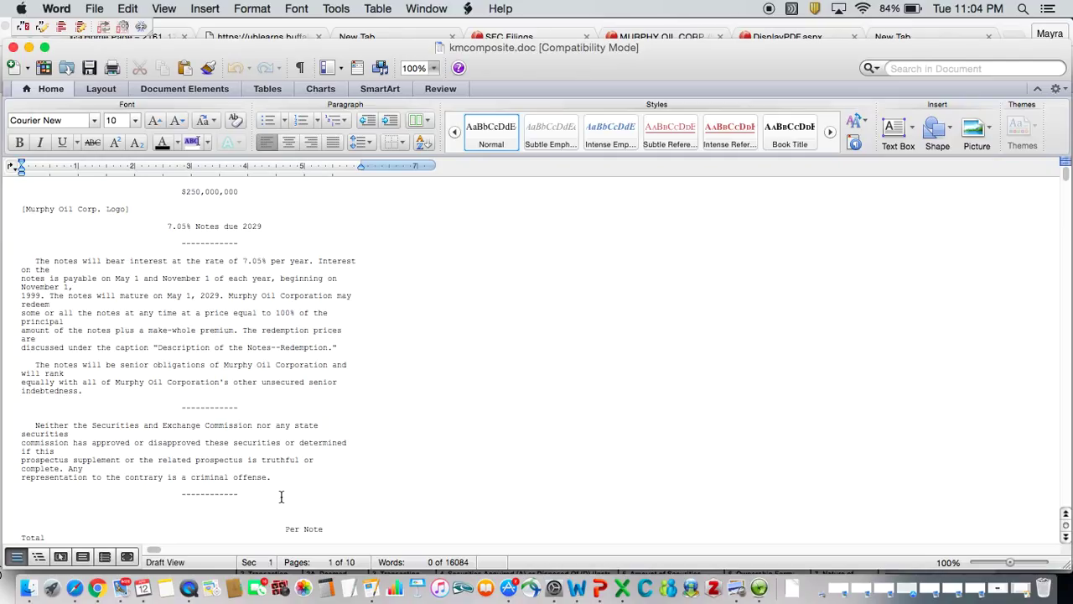
pyautogui.click(292, 343)
pyautogui.press('Down')
pyautogui.press('Down')
pyautogui.press('Down')
pyautogui.click(328, 303)
pyautogui.press('Down')
pyautogui.click(440, 300)
pyautogui.press('Down')
# - Close kmcomposite.doc and the other open Word documents to get back to the filings results
pyautogui.click(12, 47)
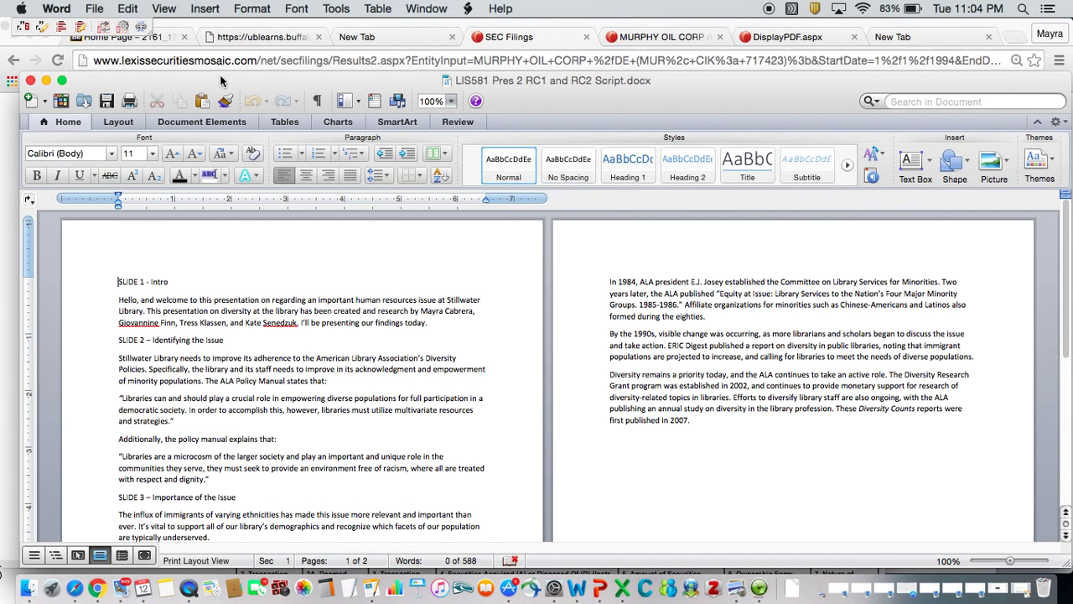
pyautogui.click(30, 80)
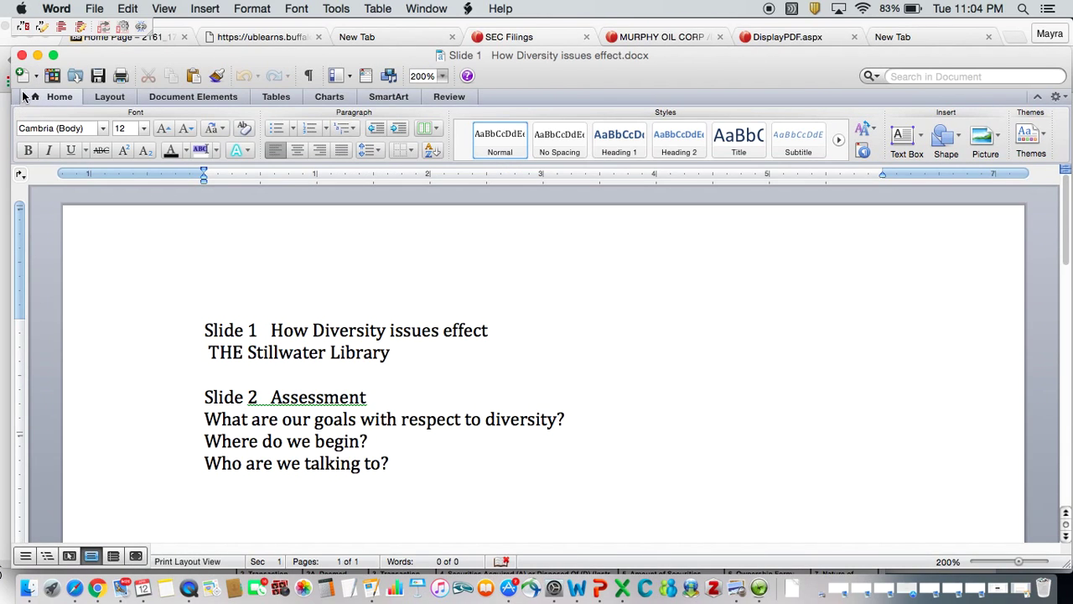
pyautogui.click(22, 55)
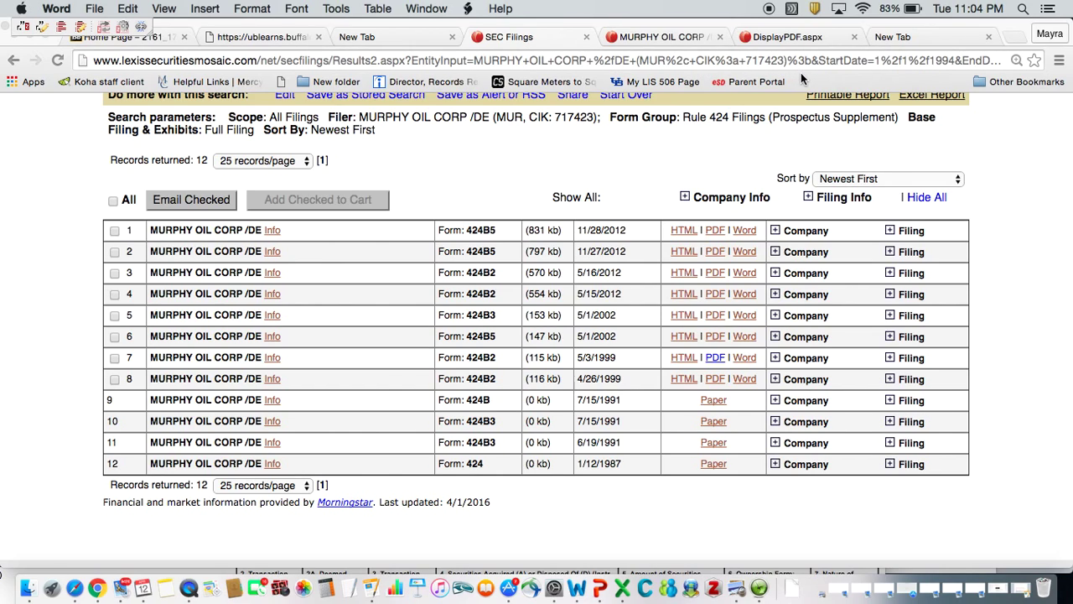
# - Reopen the Murphy Oil filings search for editing and review the form's filer, filing date and form group criteria
pyautogui.click(647, 42)
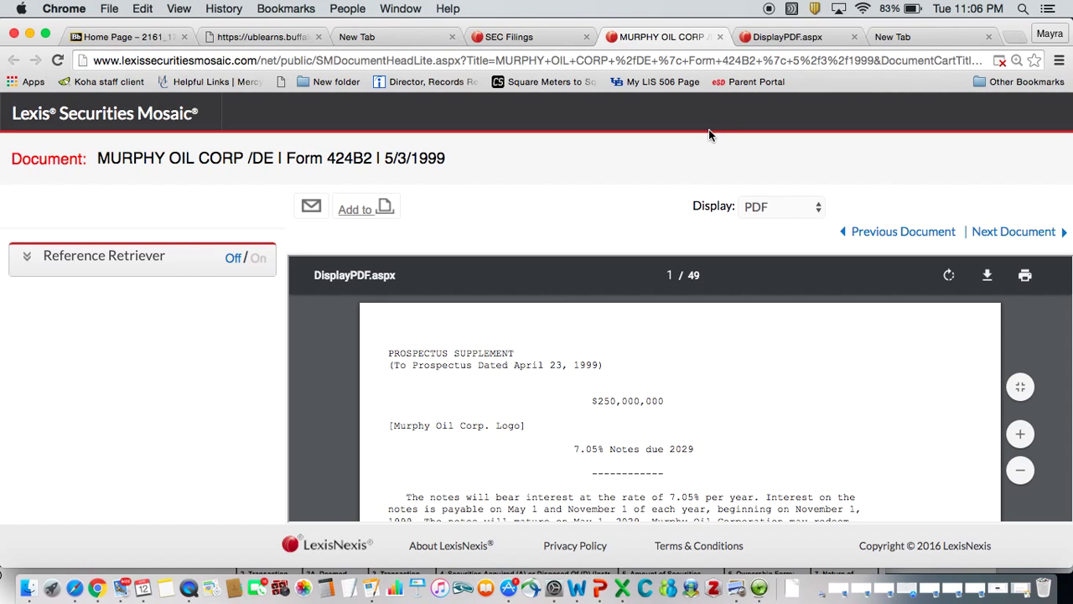
pyautogui.click(526, 37)
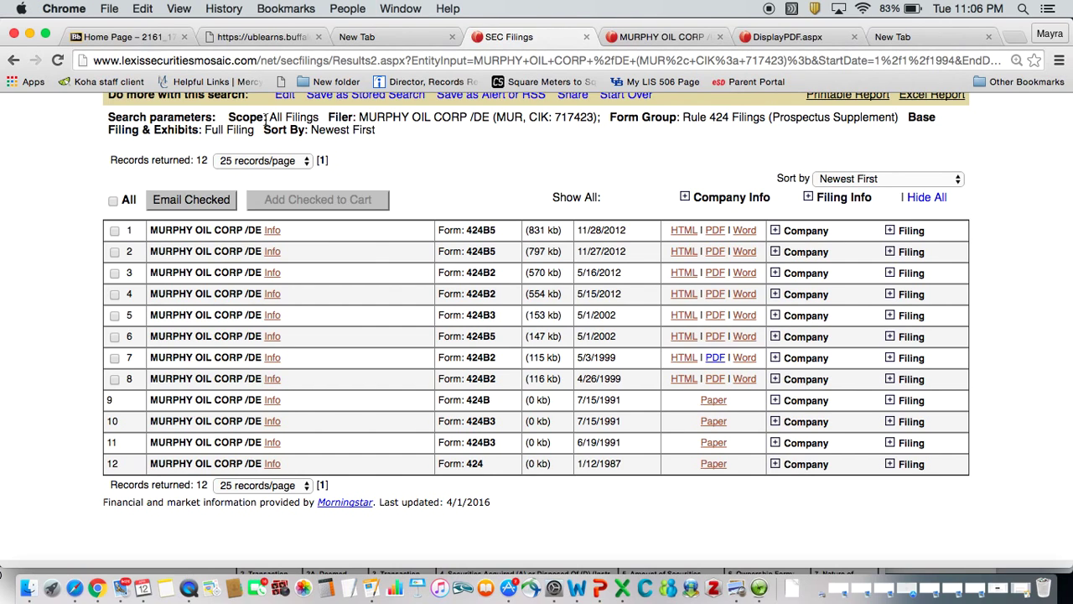
pyautogui.click(285, 97)
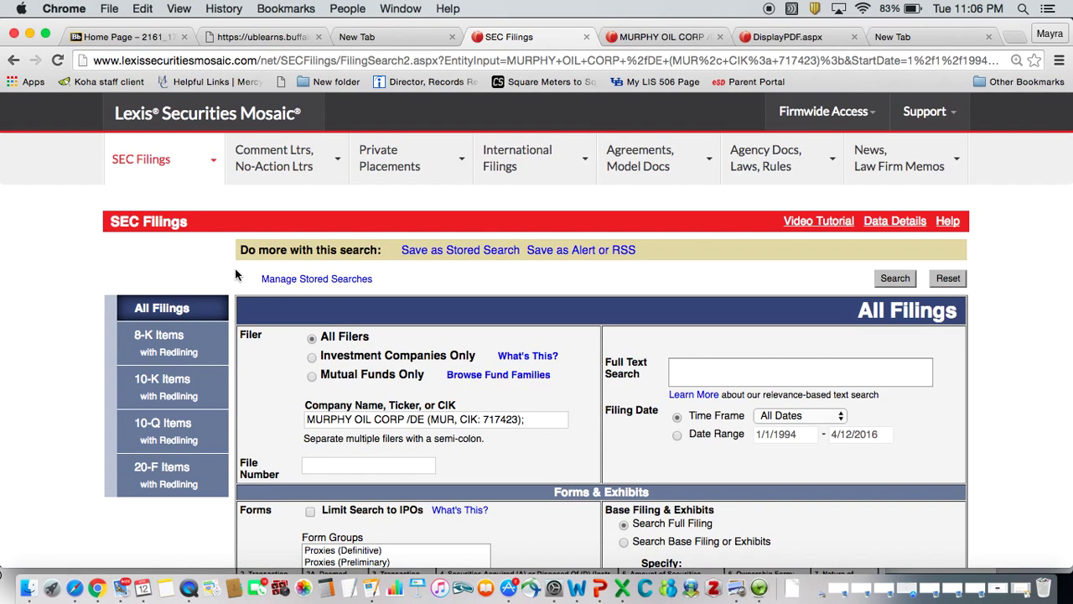
pyautogui.scroll(-2, 235, 268)
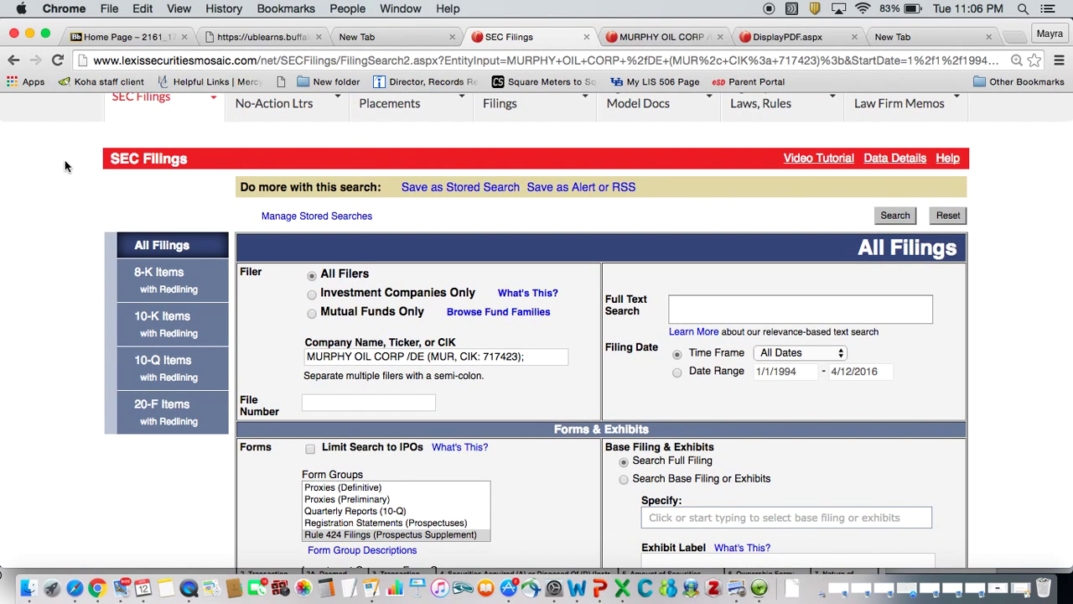
pyautogui.scroll(2, 65, 166)
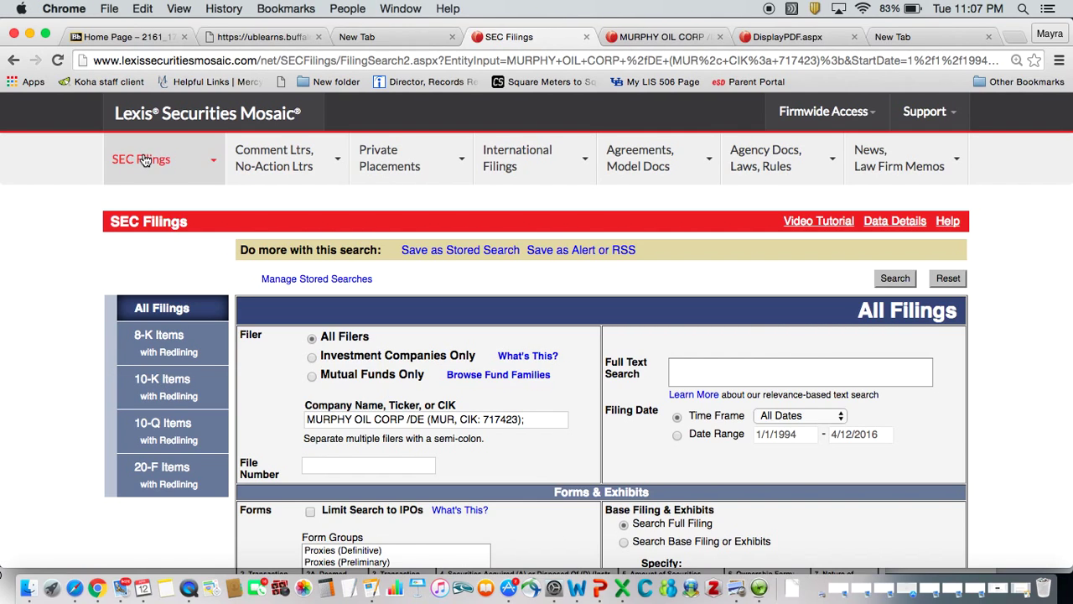
pyautogui.scroll(-3, 31, 276)
pyautogui.scroll(-2, 65, 262)
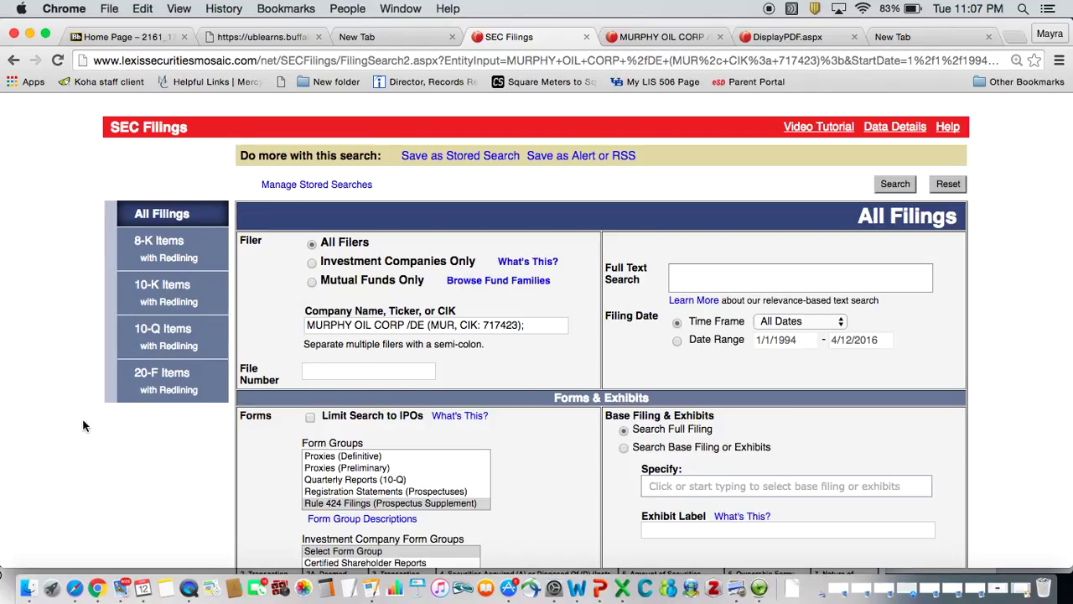
pyautogui.scroll(-5, 82, 426)
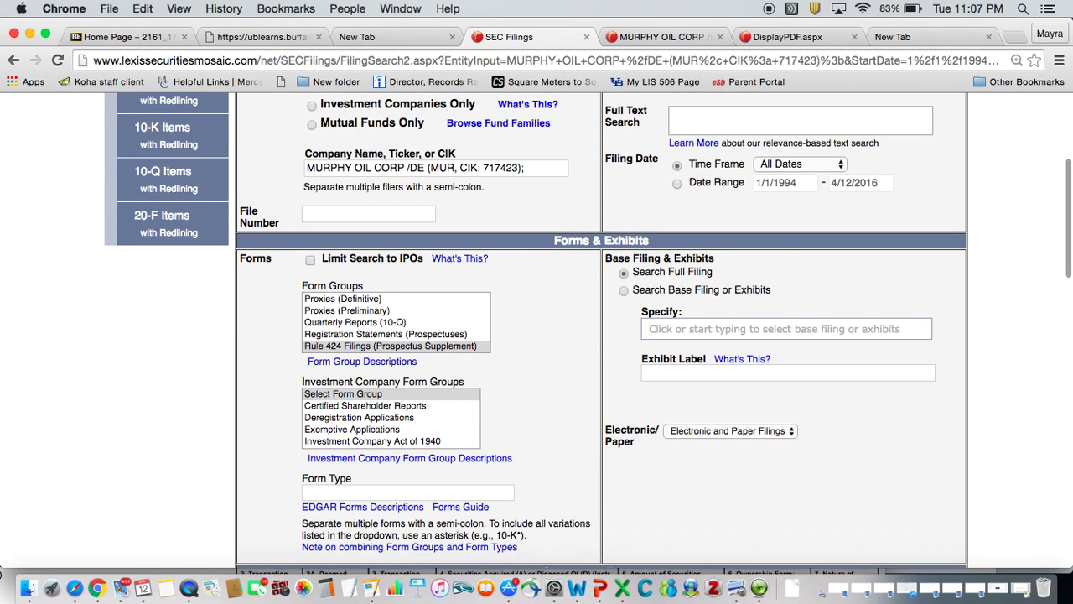
pyautogui.scroll(-1, 587, 330)
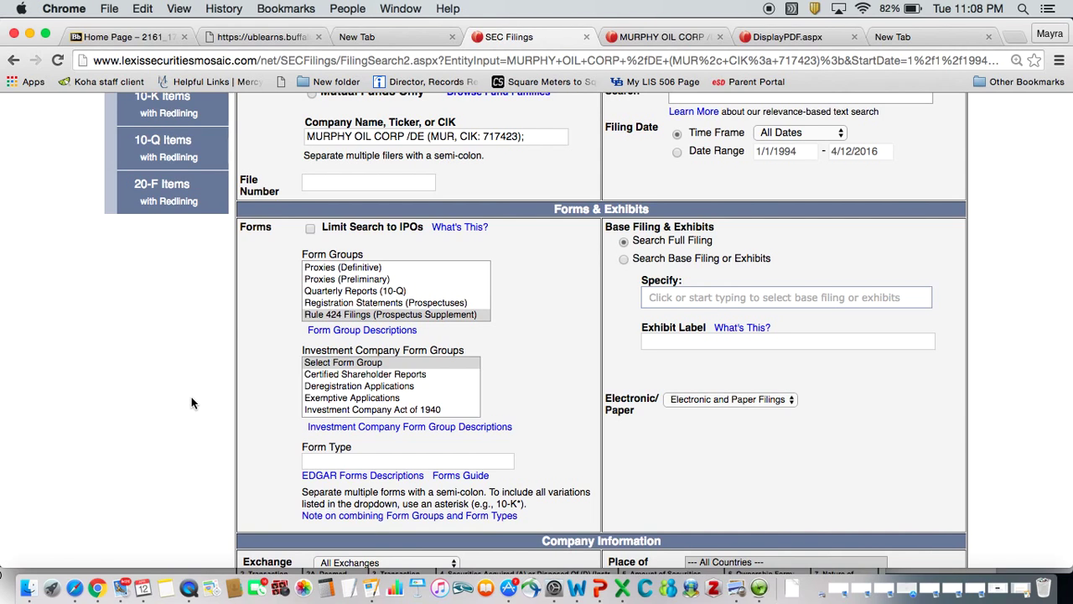
pyautogui.scroll(3, 215, 391)
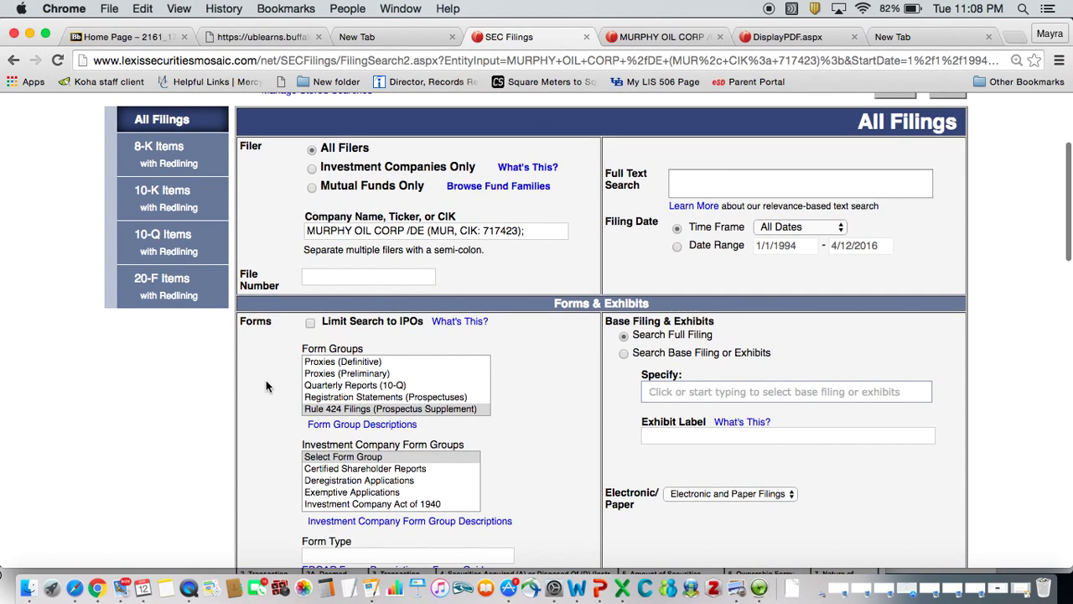
# - Change the form group to Annual Reports (10-K) and run the Murphy Oil search
pyautogui.click(442, 374)
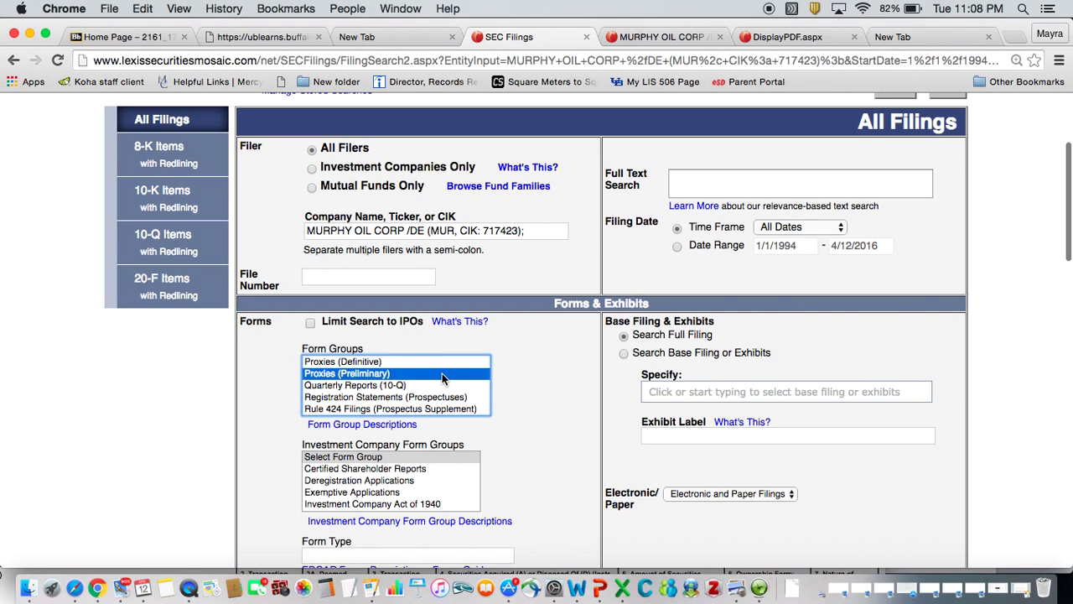
pyautogui.press('Up')
pyautogui.press('Up')
pyautogui.press('Up')
pyautogui.press('Up')
pyautogui.press('Up')
pyautogui.press('Up')
pyautogui.press('Up')
pyautogui.press('Up')
pyautogui.press('Up')
pyautogui.press('Up')
pyautogui.press('Up')
pyautogui.press('Up')
pyautogui.press('Up')
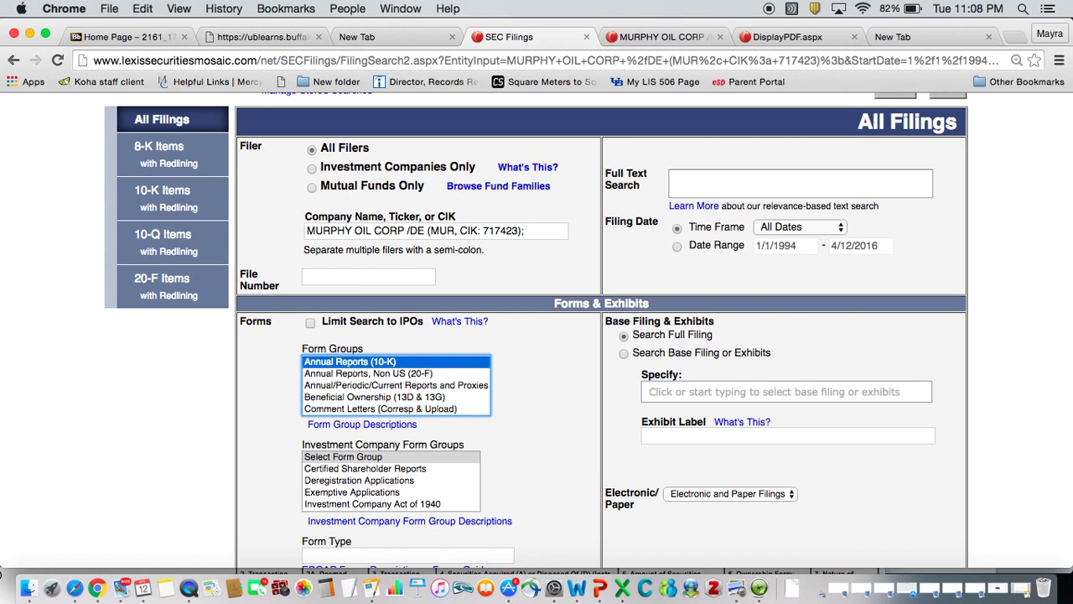
pyautogui.press('Down')
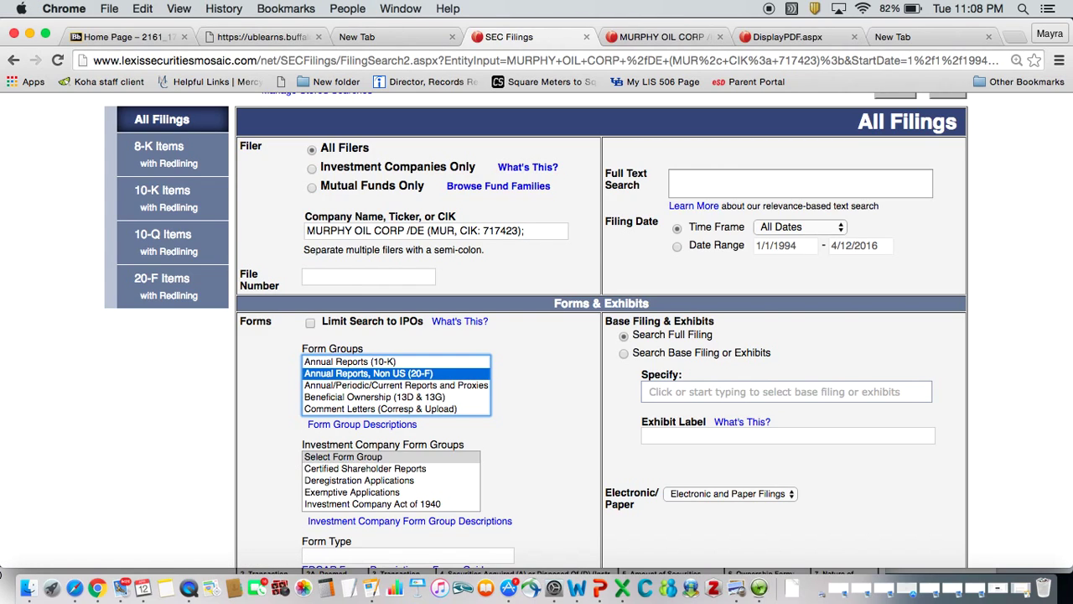
pyautogui.click(378, 360)
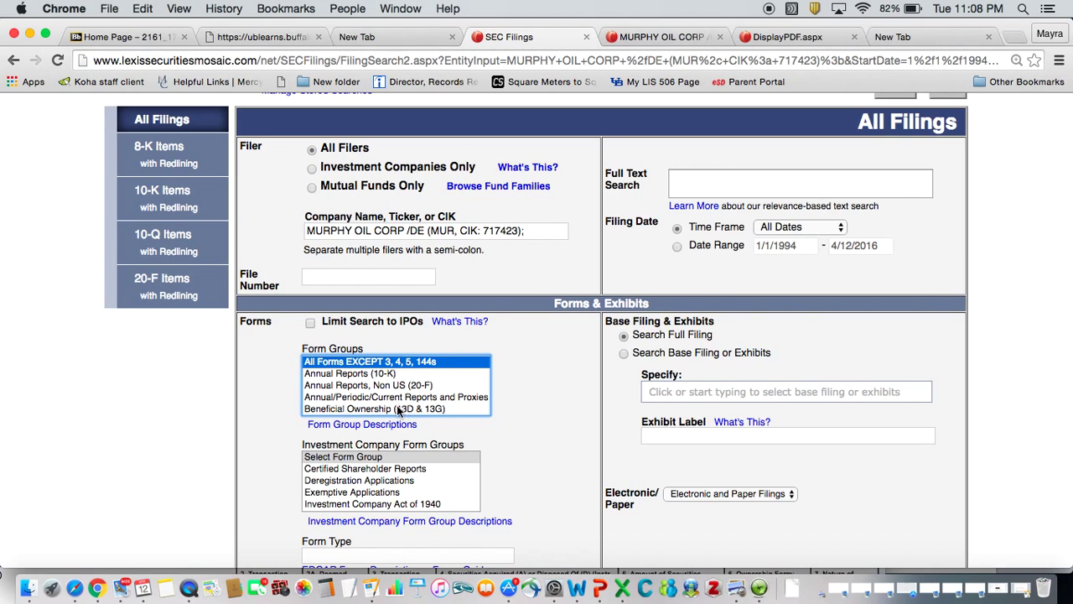
pyautogui.click(391, 374)
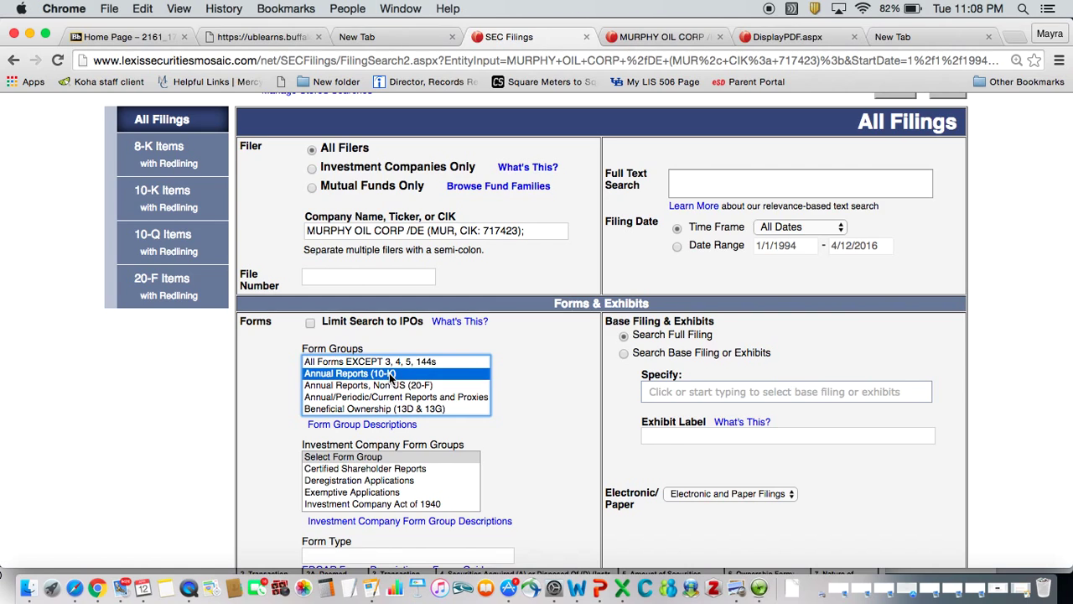
pyautogui.click(896, 97)
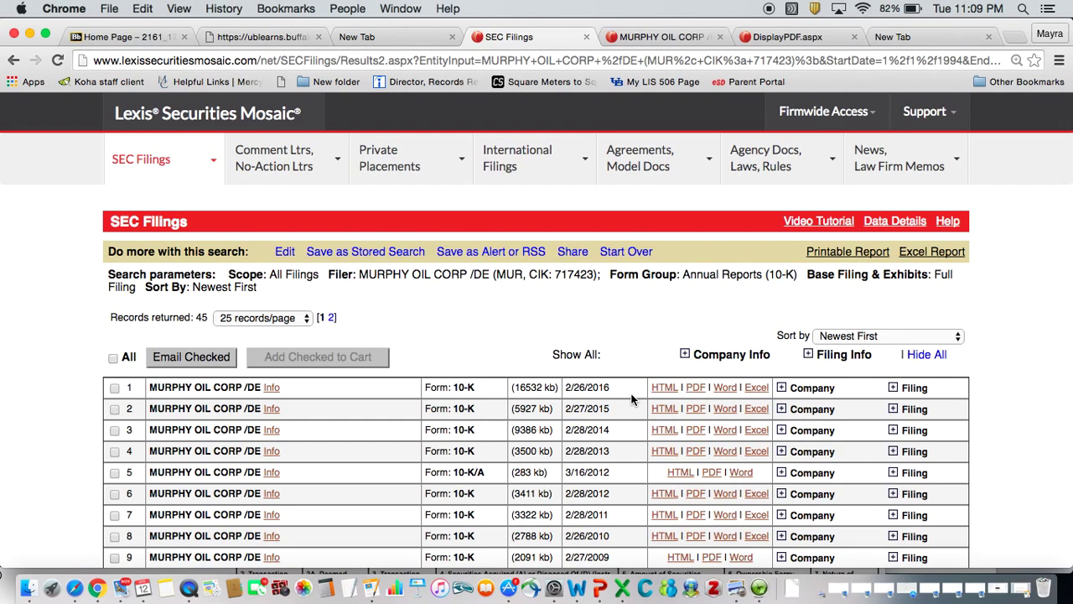
# - Display the 10-K filing dated 2/26/2016 as a pop-out PDF and enlarge its pages
pyautogui.click(695, 388)
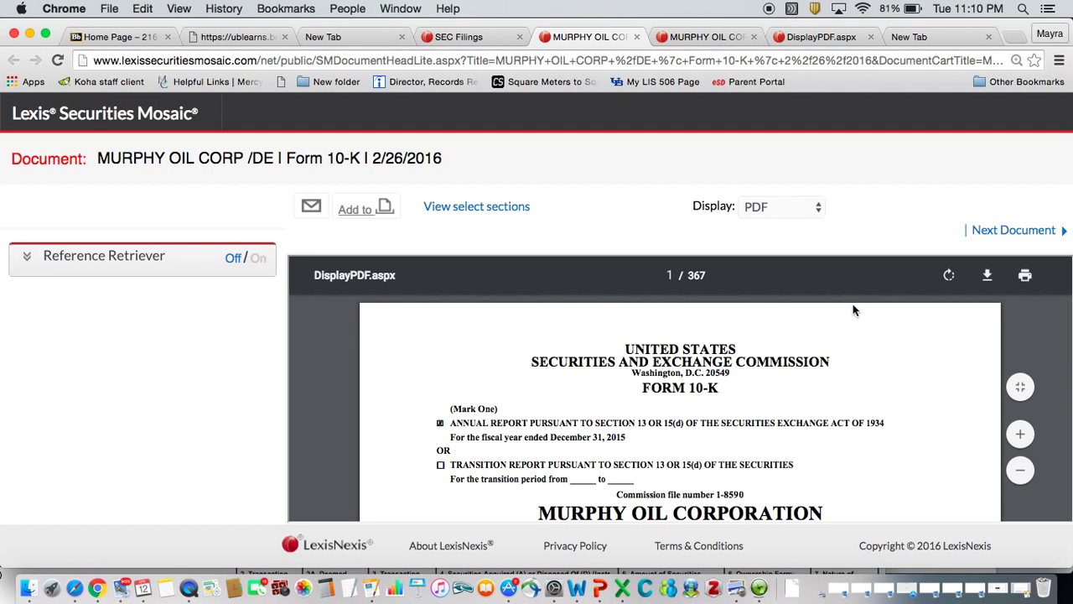
pyautogui.click(813, 206)
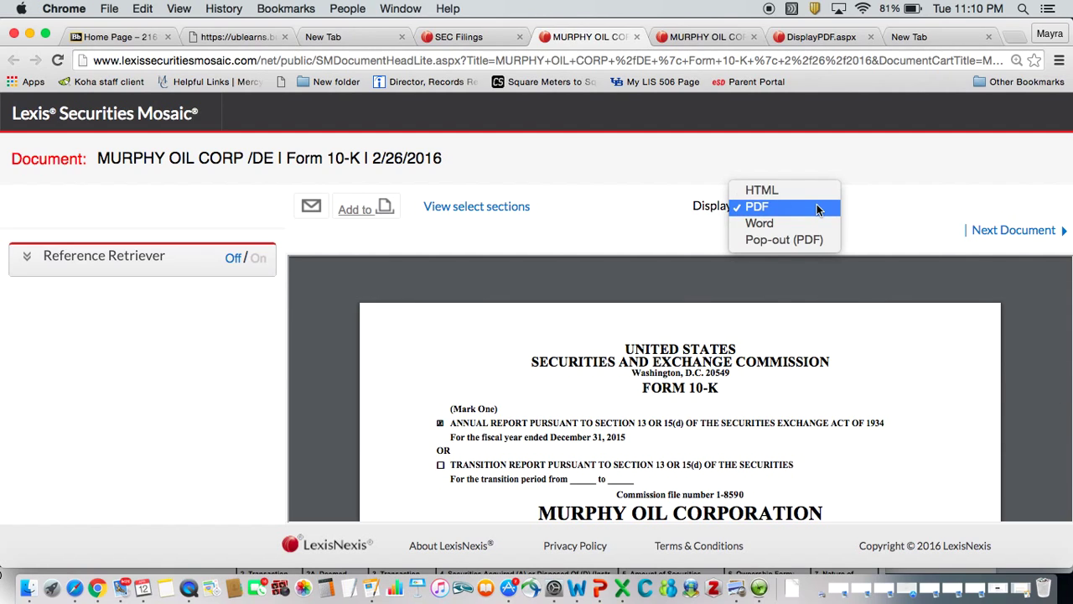
pyautogui.click(791, 239)
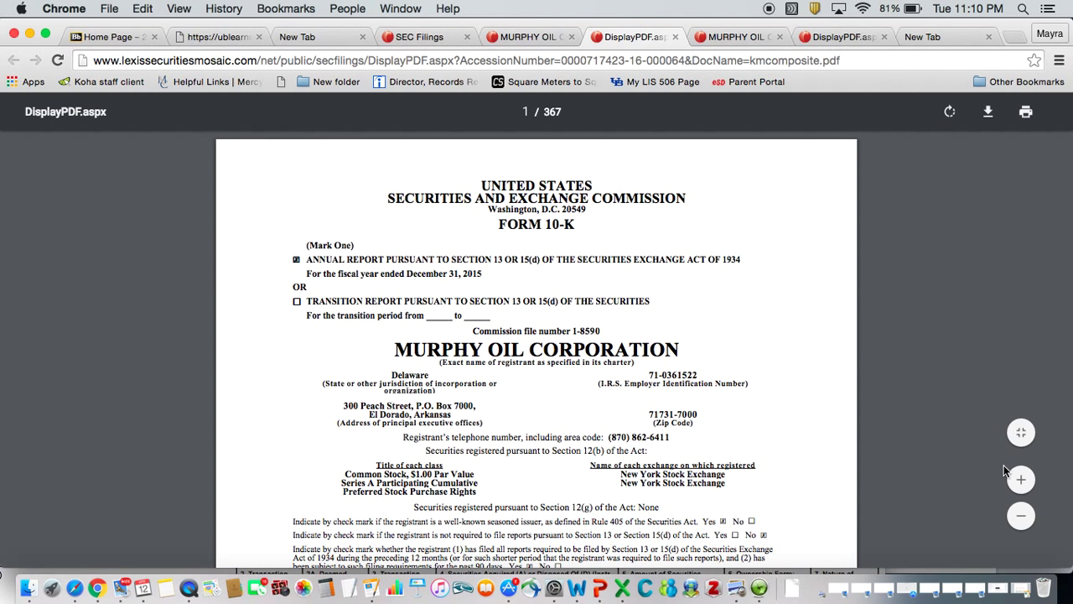
pyautogui.click(1021, 483)
pyautogui.click(1021, 483)
pyautogui.click(1021, 483)
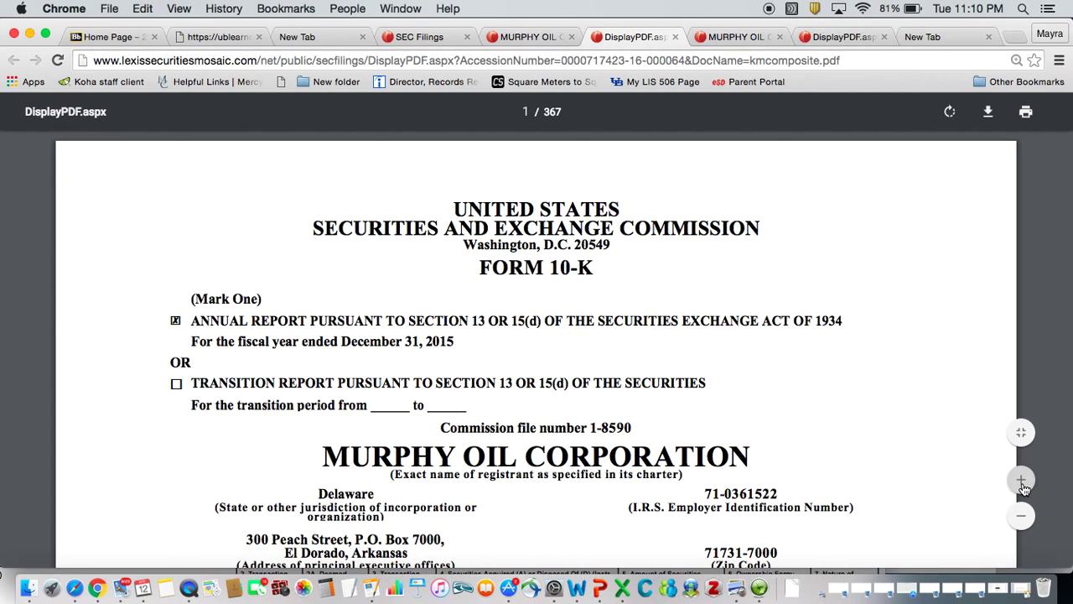
# - Search the 2/26/2016 10-K PDF for the word "exhibit" and select Exhibits in the Item 15 contents entry
pyautogui.scroll(-5, 731, 366)
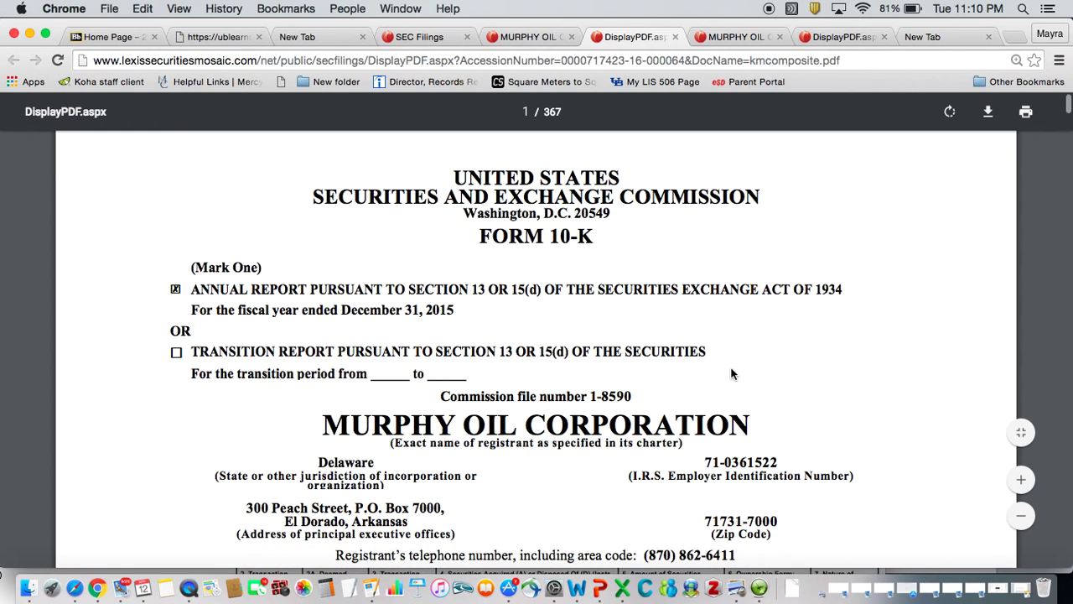
pyautogui.scroll(-4, 722, 372)
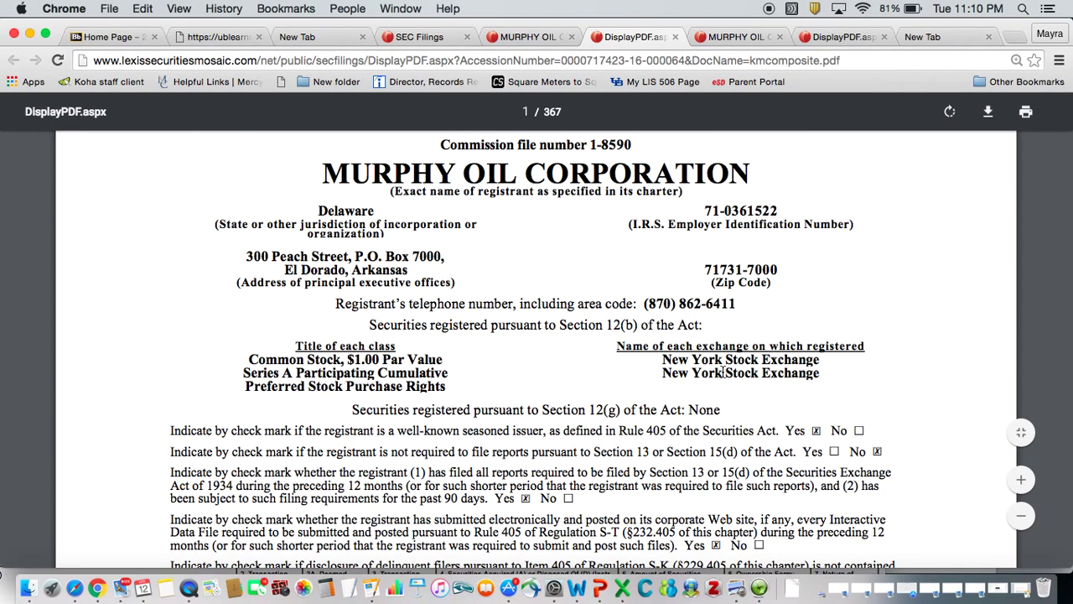
pyautogui.press('super+f')
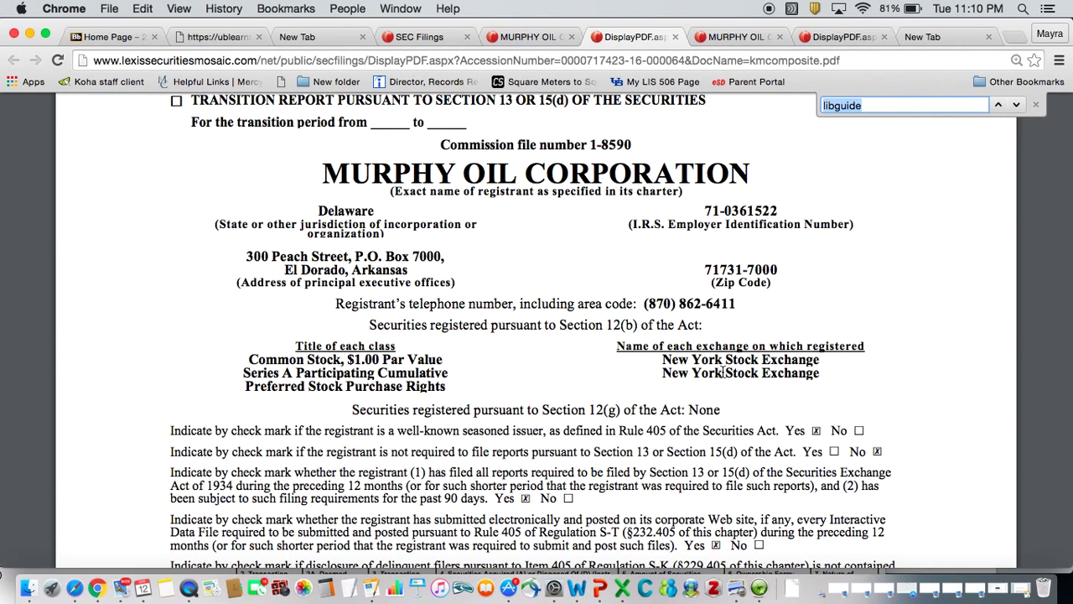
pyautogui.write('exh')
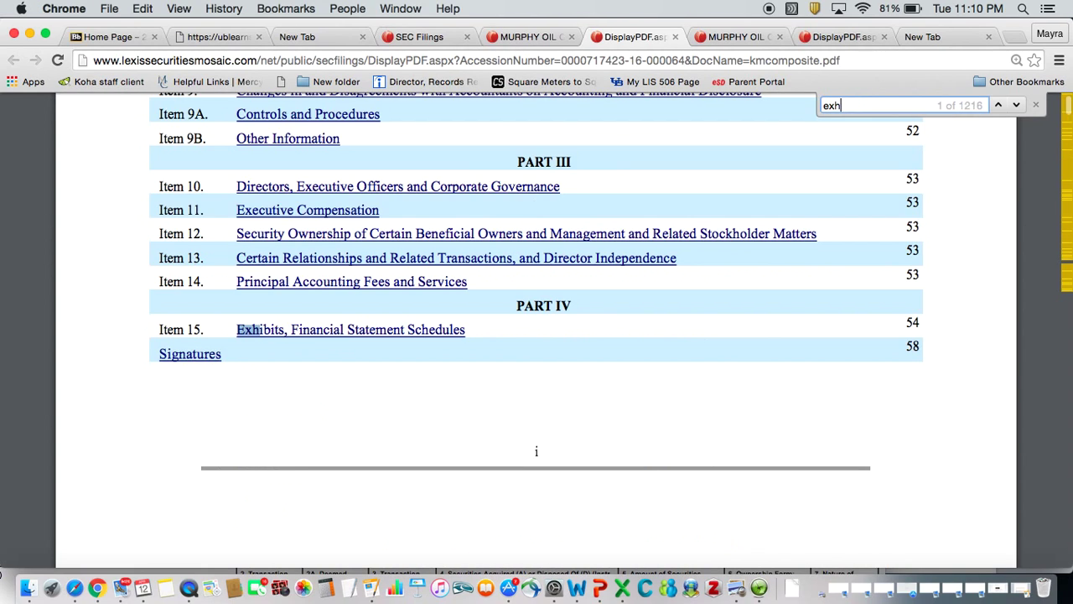
pyautogui.write('i')
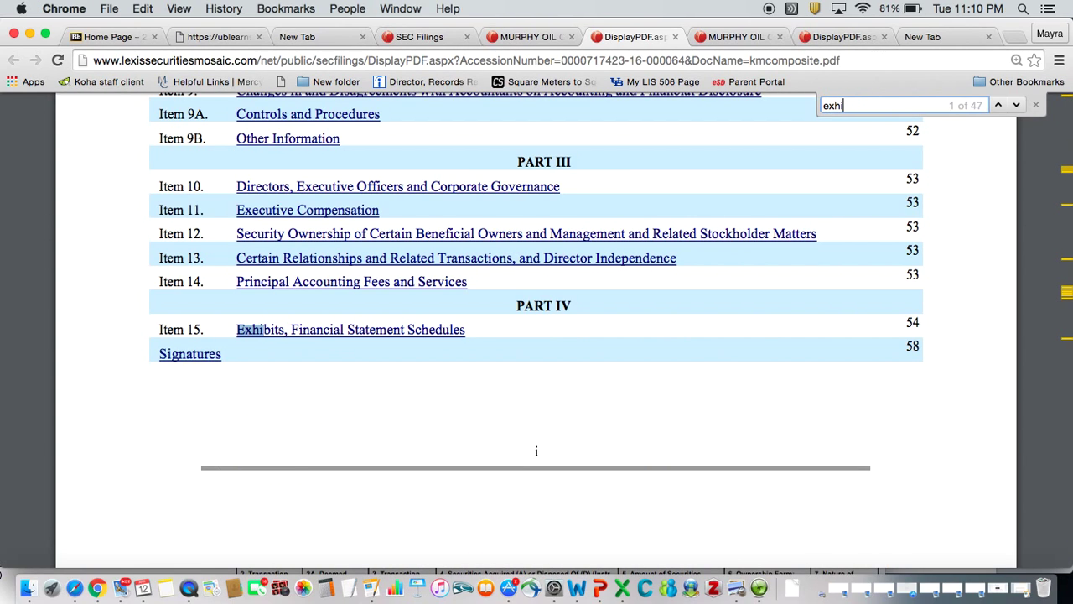
pyautogui.write('bit')
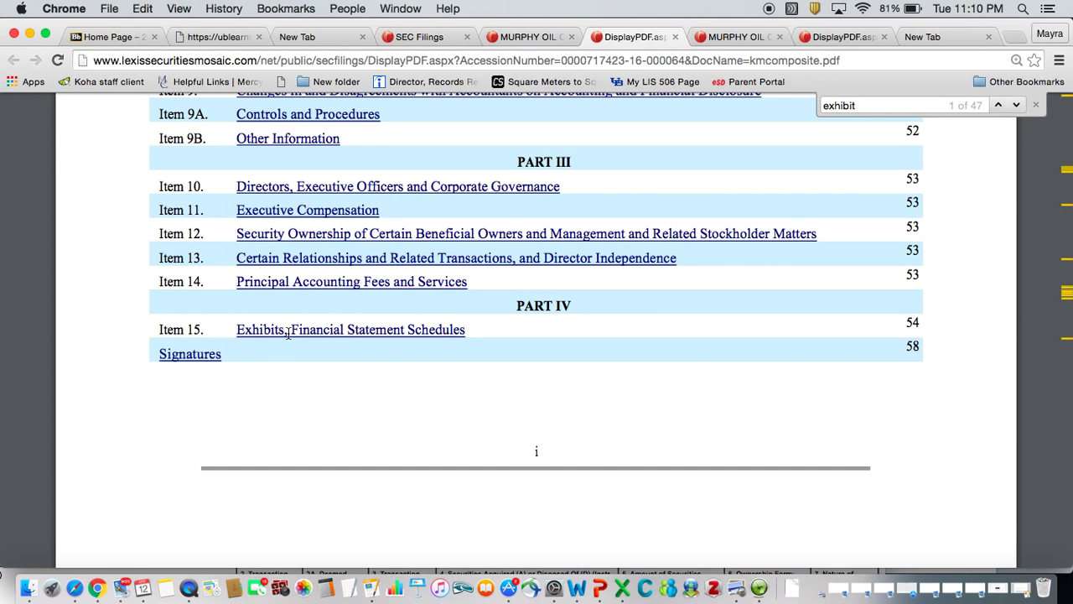
pyautogui.doubleClick(262, 332)
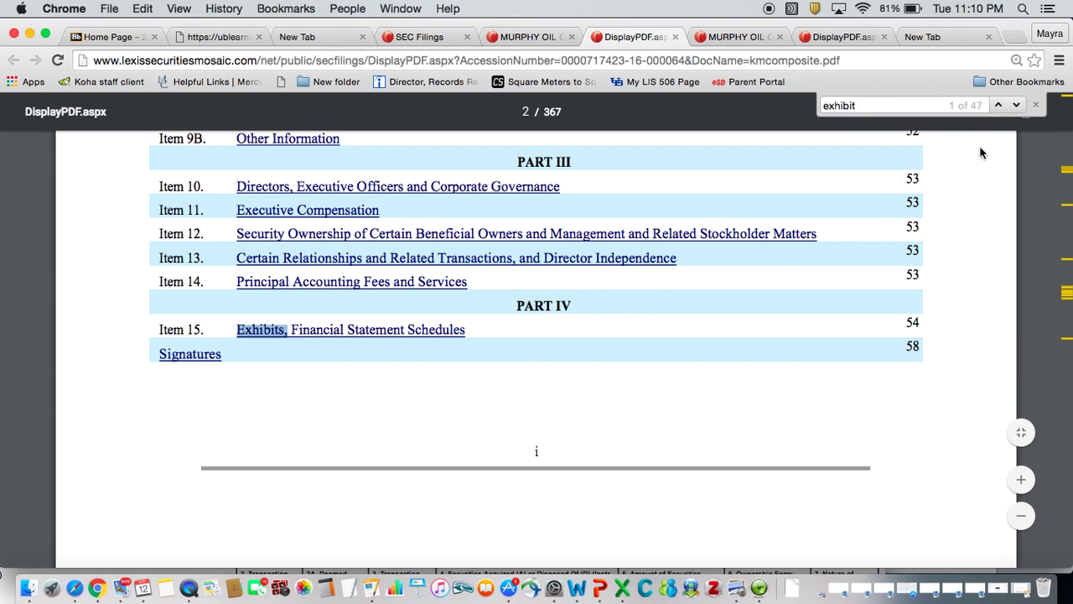
# - Advance through the "exhibit" matches to the exhibit index in Item 15 and examine its opening entries, 2.1 to 3.2
pyautogui.click(1018, 107)
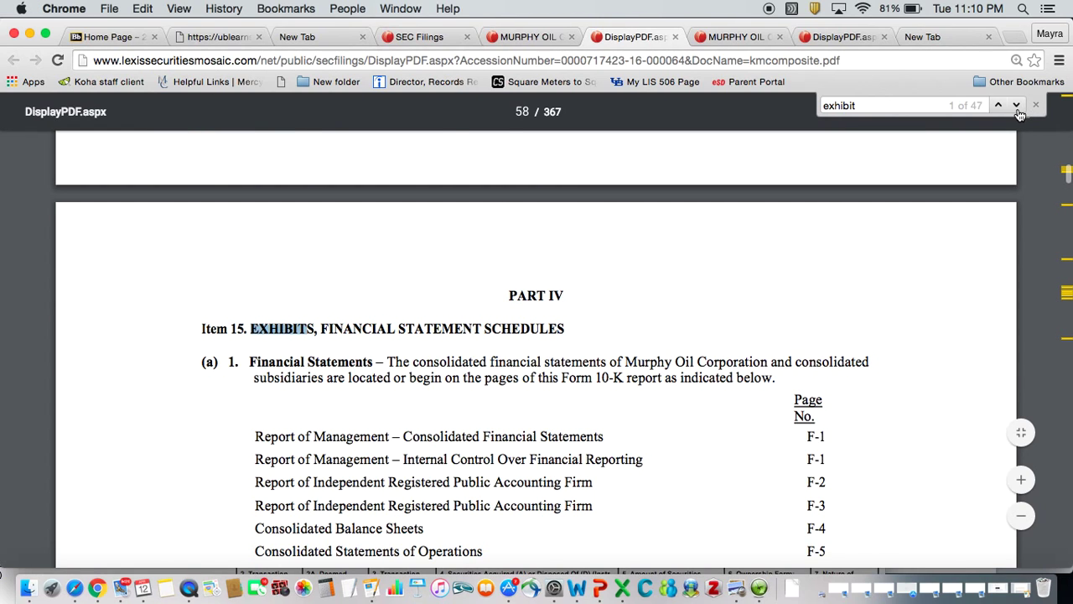
pyautogui.click(1018, 107)
pyautogui.click(1018, 107)
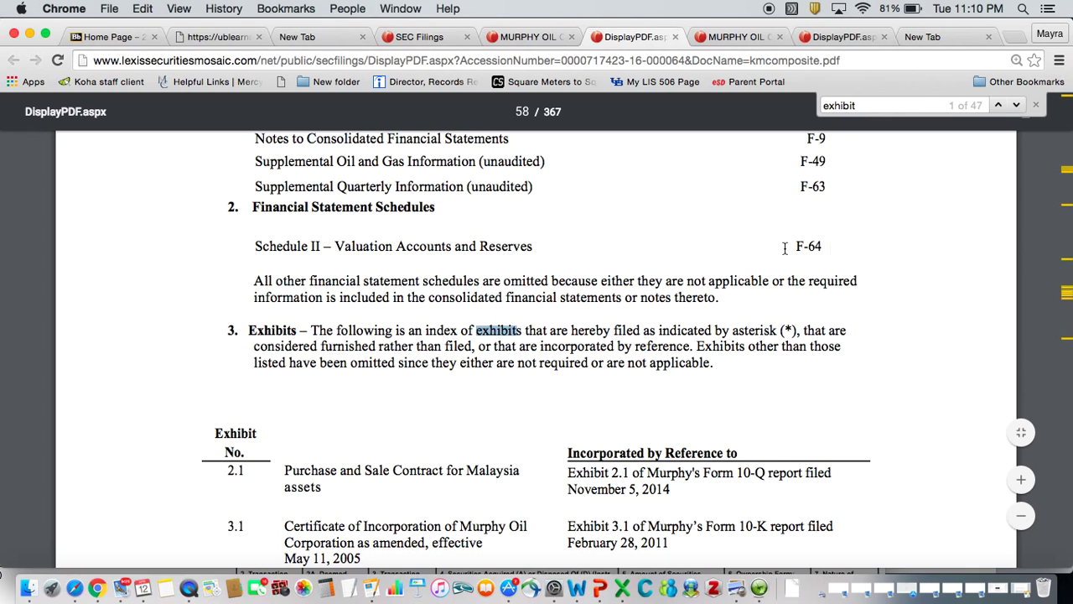
pyautogui.scroll(-3, 453, 322)
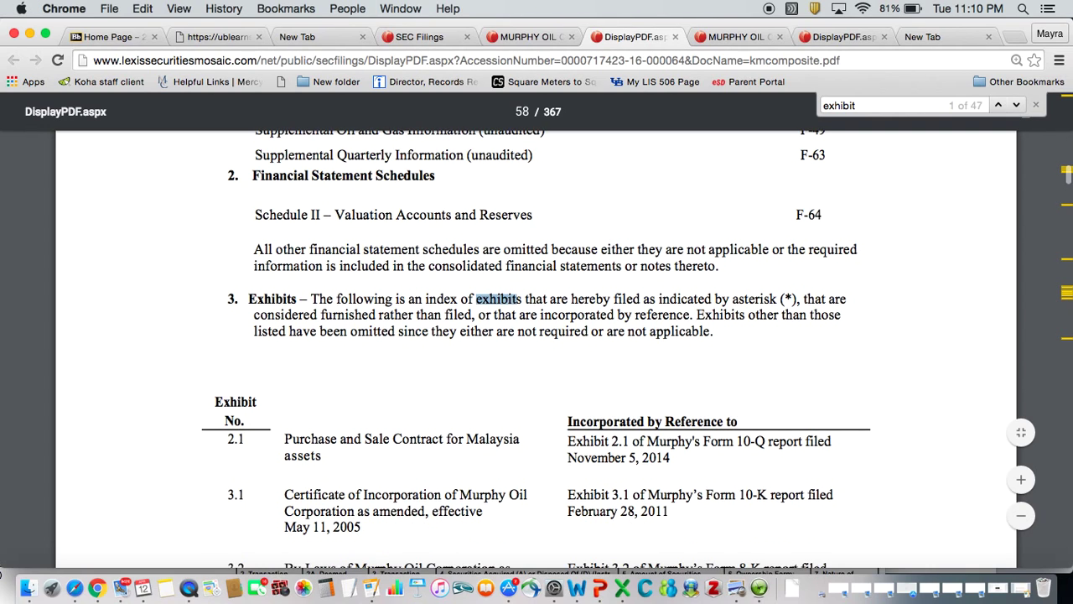
pyautogui.scroll(-2, 447, 322)
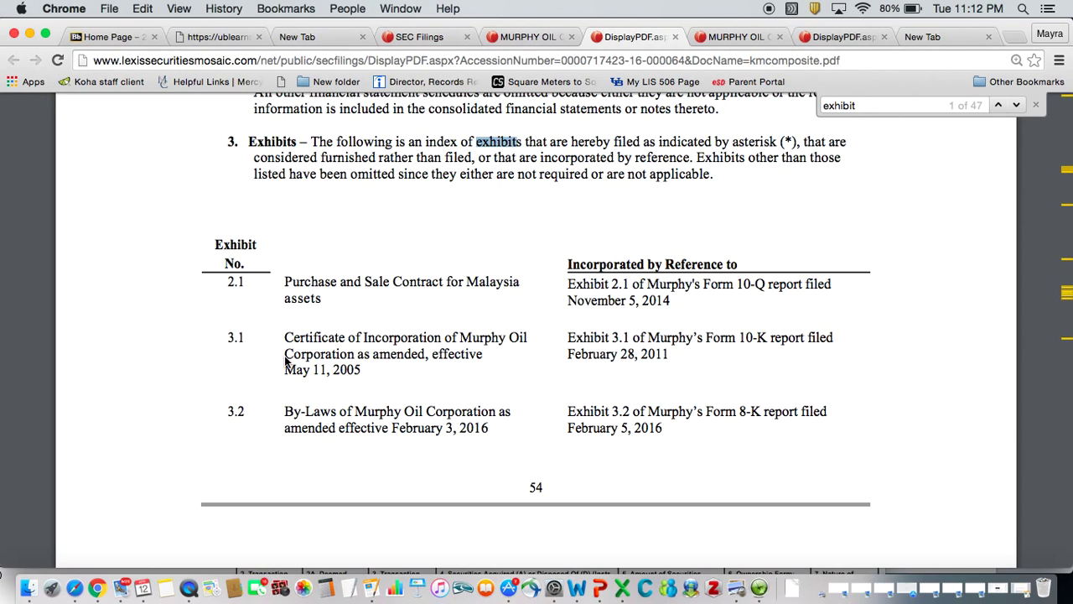
pyautogui.scroll(-5, 285, 359)
pyautogui.scroll(-5, 283, 359)
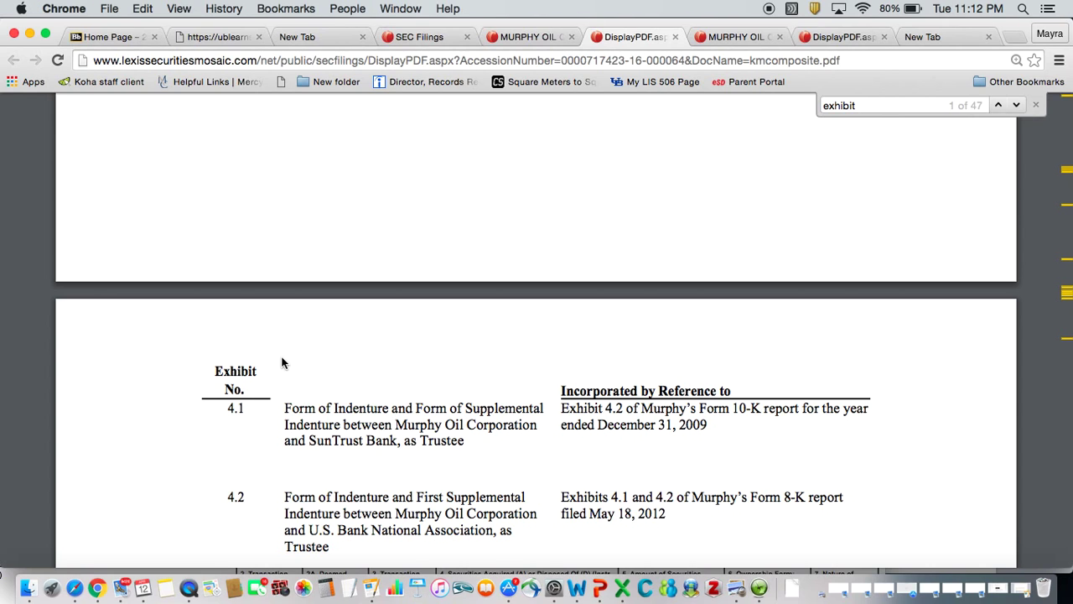
pyautogui.scroll(4, 281, 362)
pyautogui.scroll(3, 286, 359)
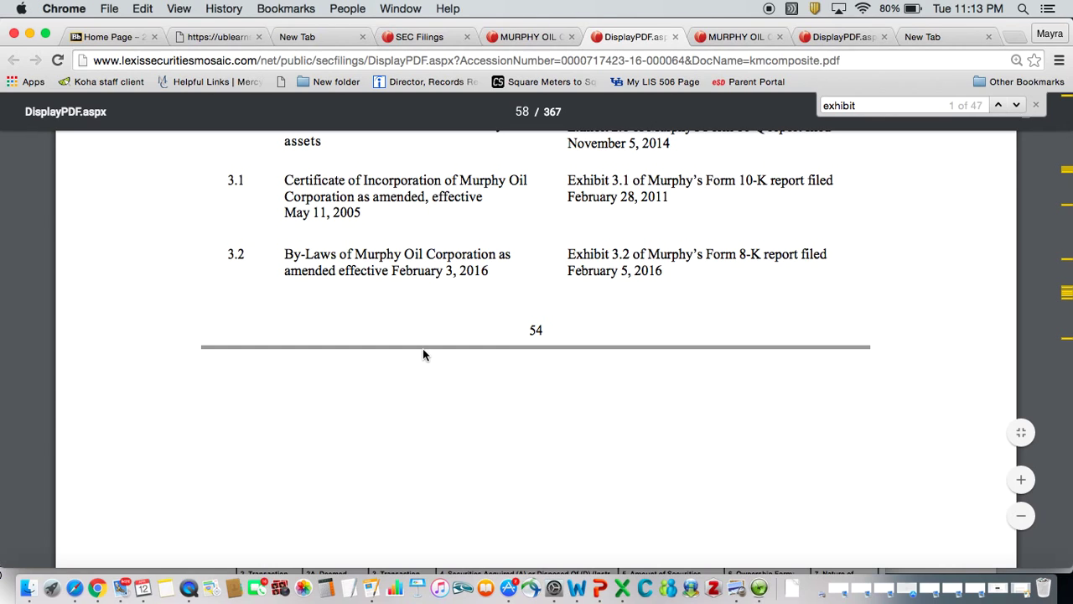
pyautogui.scroll(2, 424, 353)
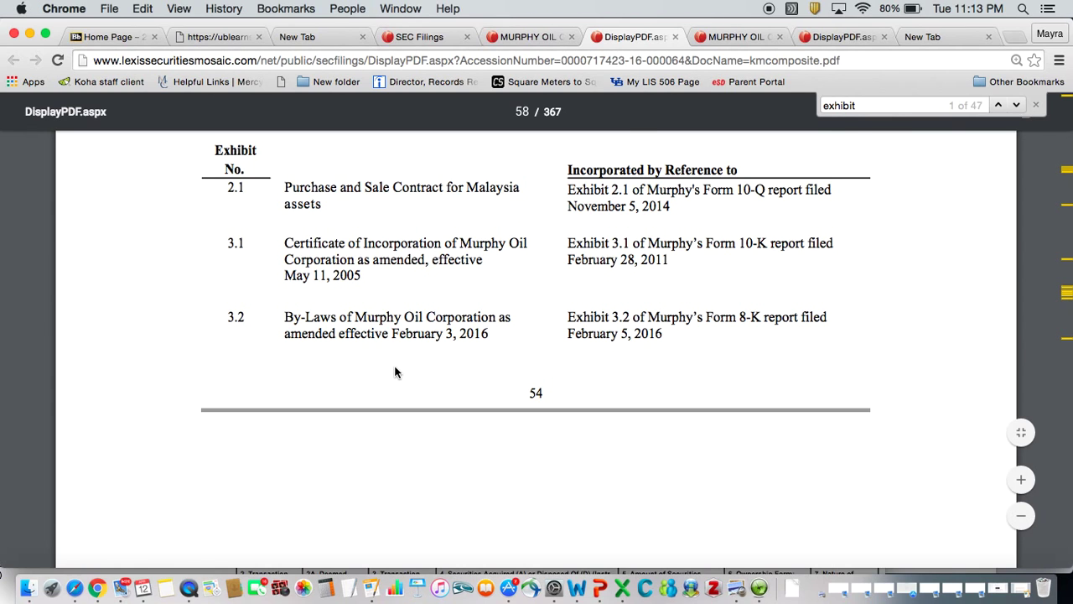
# - Look through the rest of the exhibit index, including the asterisked and incorporated-by-reference exhibits, as far as the Signatures page
pyautogui.scroll(-10, 394, 372)
pyautogui.scroll(-9, 396, 369)
pyautogui.scroll(-7, 536, 352)
pyautogui.scroll(-5, 536, 352)
pyautogui.scroll(-8, 536, 352)
pyautogui.scroll(-8, 537, 352)
pyautogui.scroll(-4, 536, 352)
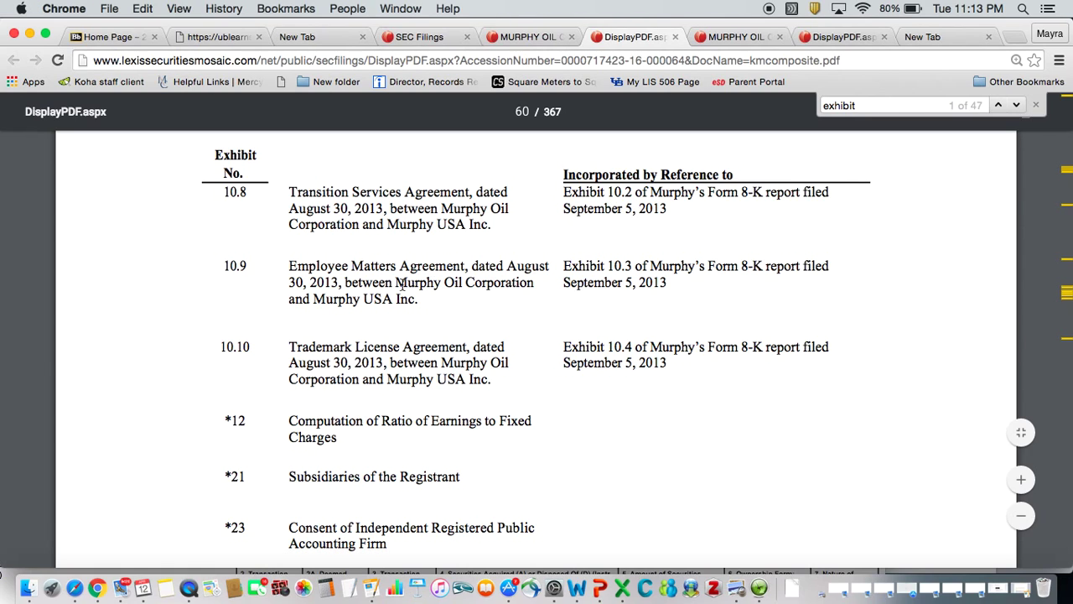
pyautogui.scroll(-6, 362, 272)
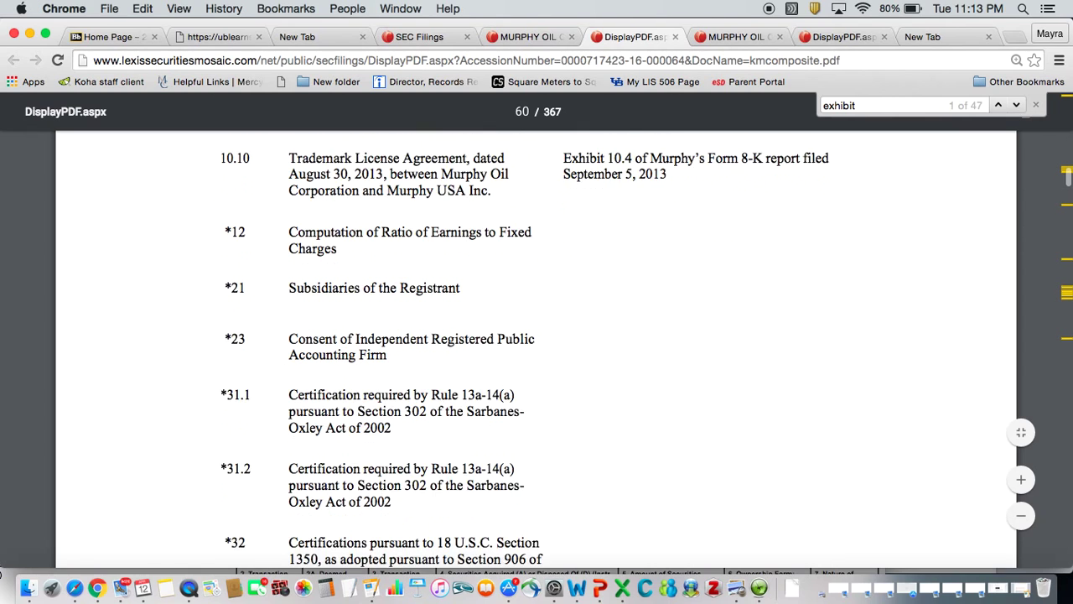
pyautogui.scroll(-5, 375, 267)
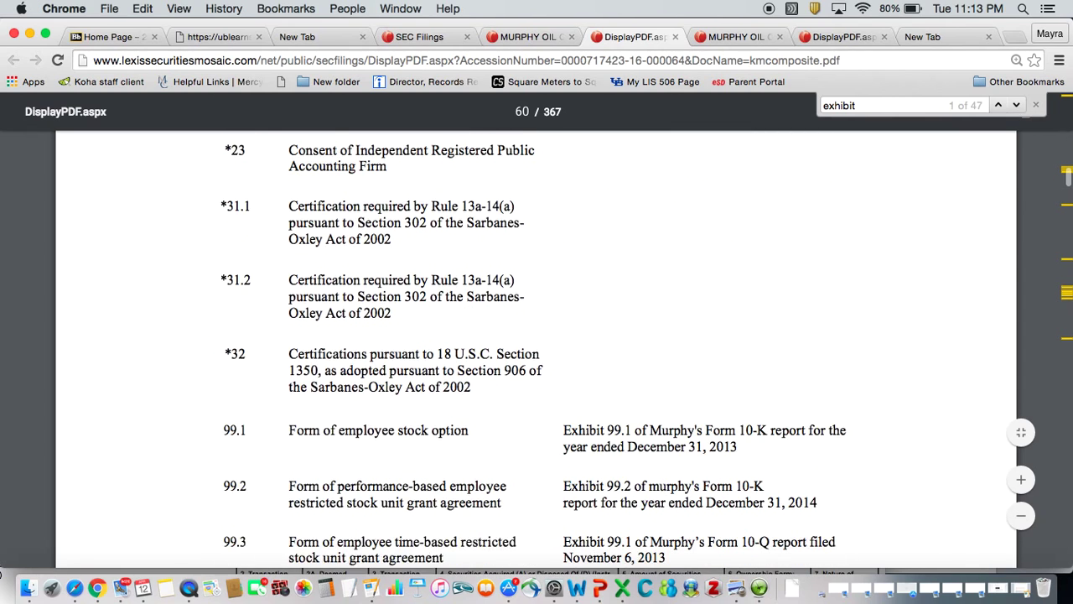
pyautogui.scroll(-5, 537, 335)
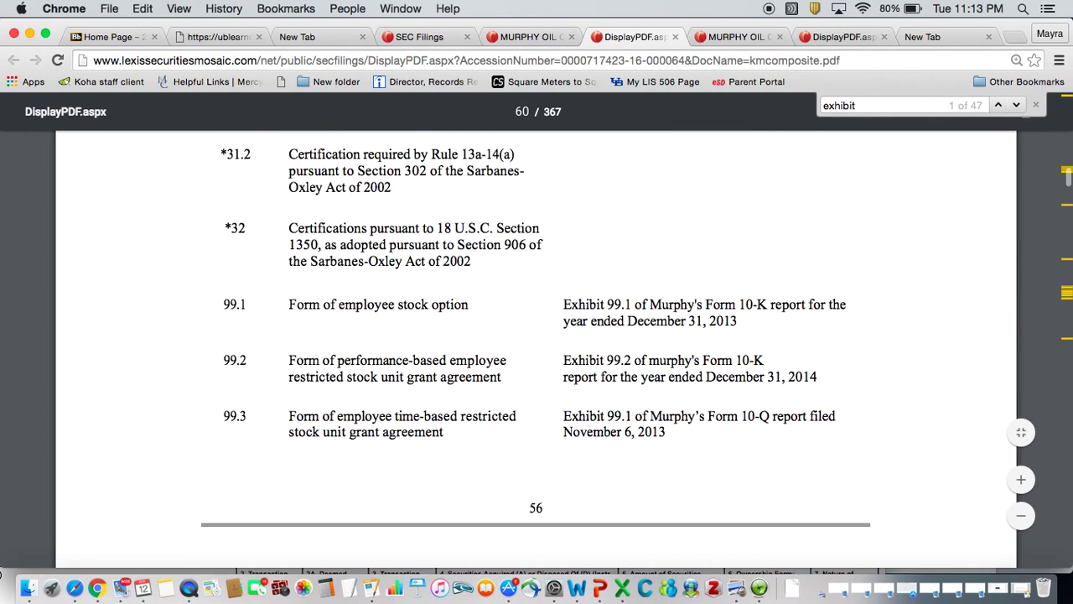
pyautogui.scroll(-5, 536, 335)
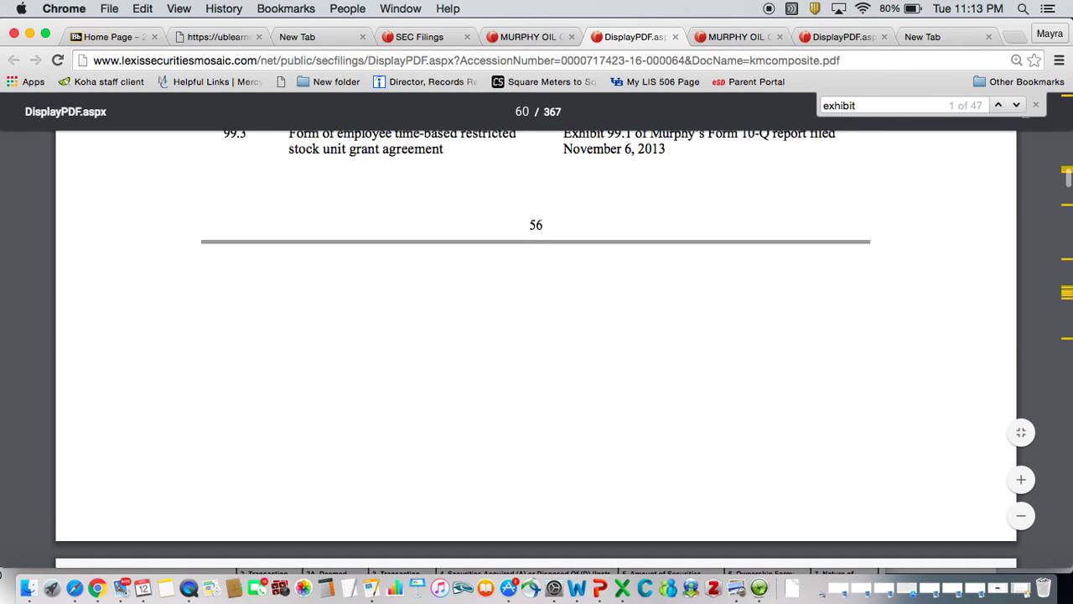
pyautogui.scroll(-5, 536, 335)
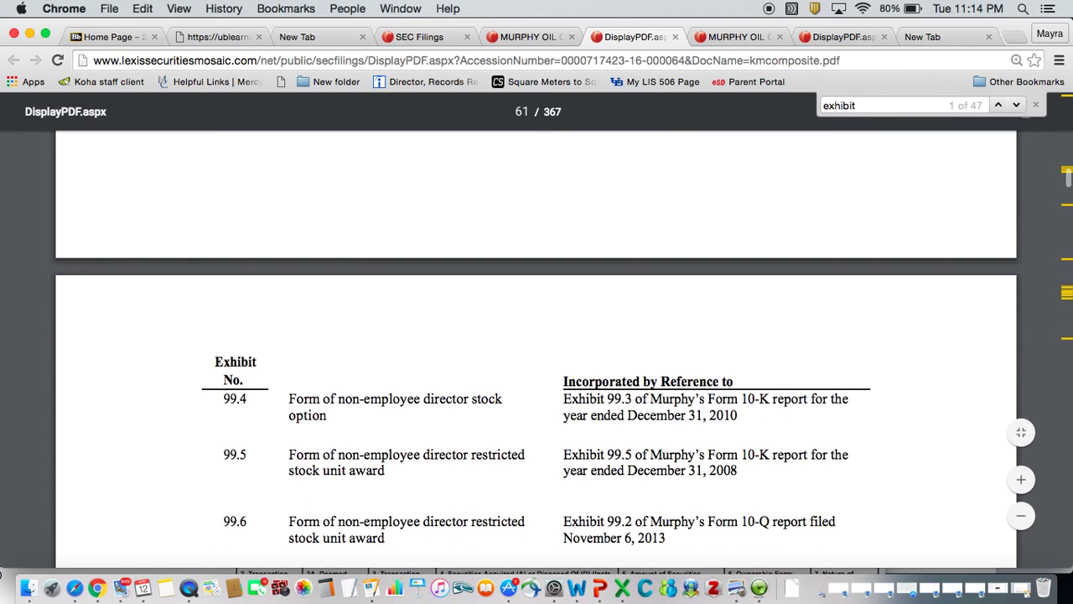
pyautogui.scroll(-5, 536, 335)
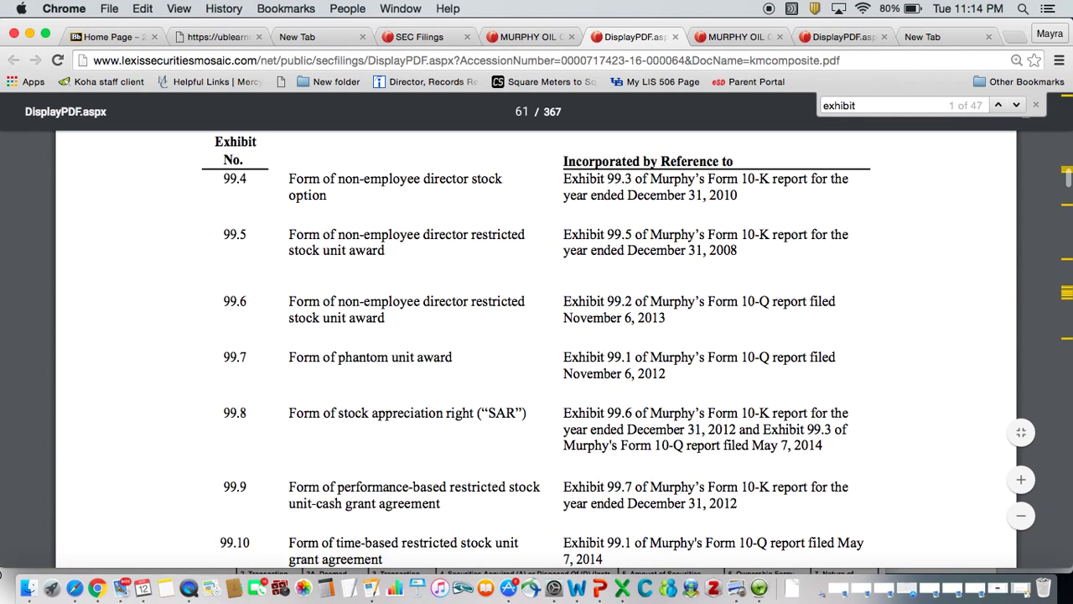
pyautogui.scroll(-5, 537, 335)
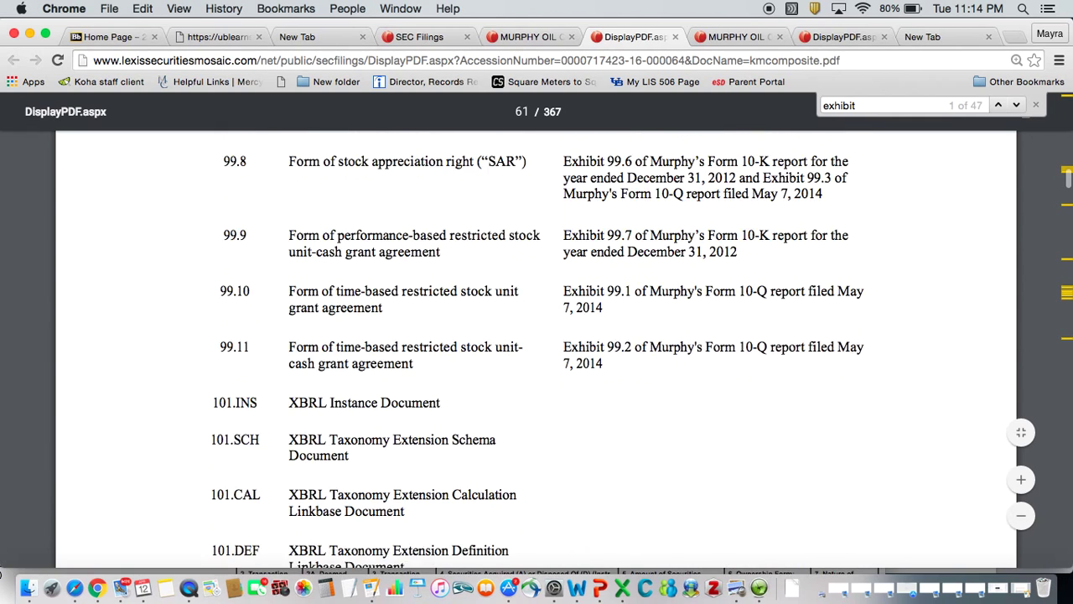
pyautogui.scroll(-5, 536, 336)
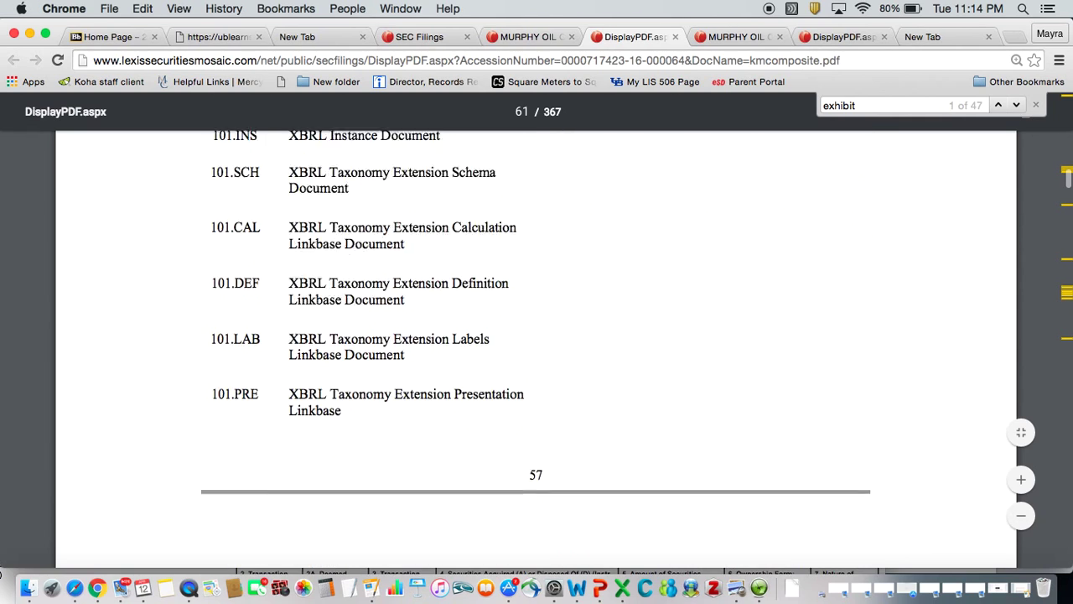
pyautogui.scroll(-5, 537, 335)
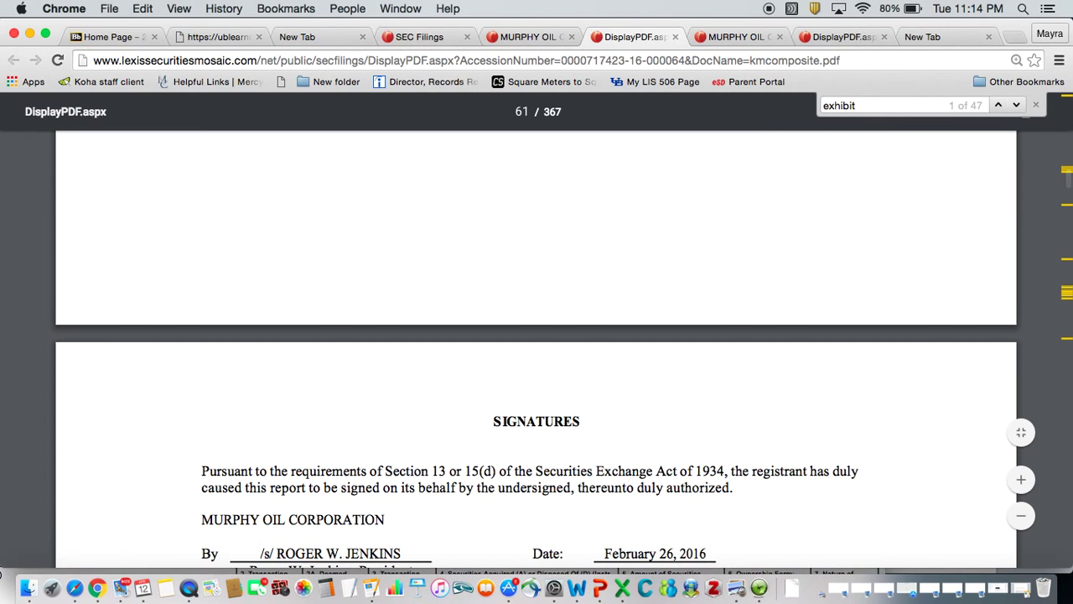
# - Go back to the start of the exhibit index and review which earlier Murphy filings exhibits 3.1 and 3.2 are incorporated from
pyautogui.scroll(5, 536, 335)
pyautogui.scroll(10, 537, 335)
pyautogui.scroll(8, 537, 335)
pyautogui.scroll(10, 536, 336)
pyautogui.scroll(8, 537, 336)
pyautogui.scroll(7, 537, 335)
pyautogui.scroll(7, 536, 335)
pyautogui.scroll(8, 537, 336)
pyautogui.scroll(10, 536, 336)
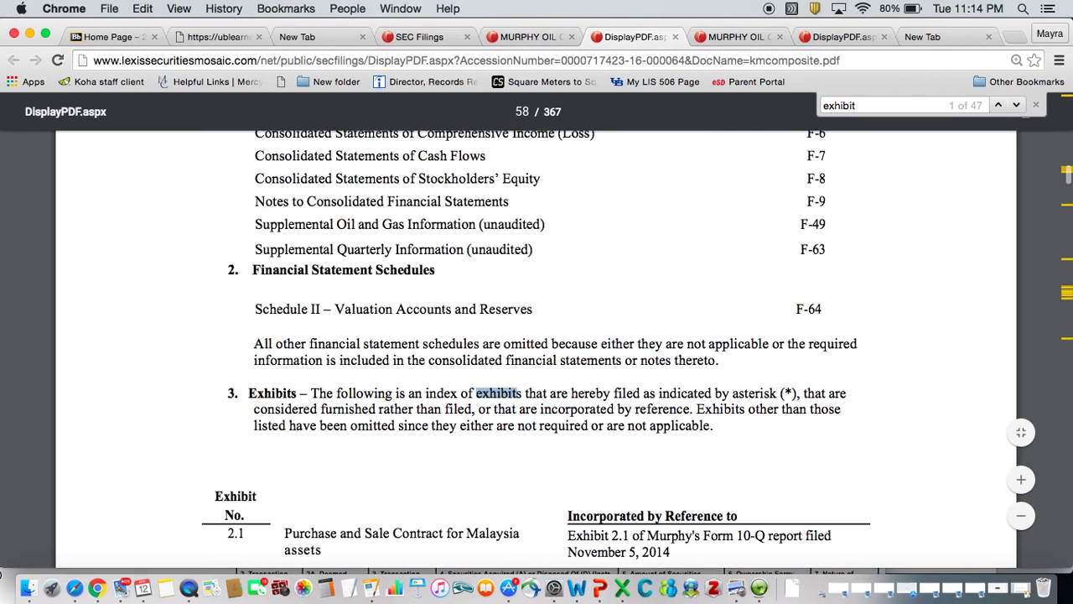
pyautogui.scroll(2, 536, 335)
pyautogui.scroll(-7, 536, 336)
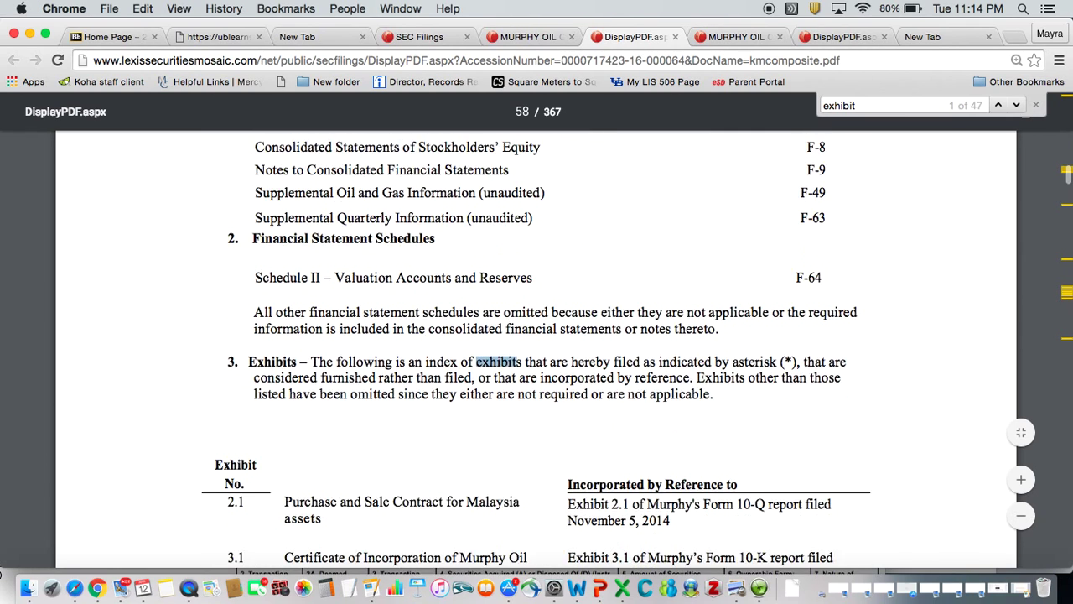
pyautogui.scroll(-6, 537, 335)
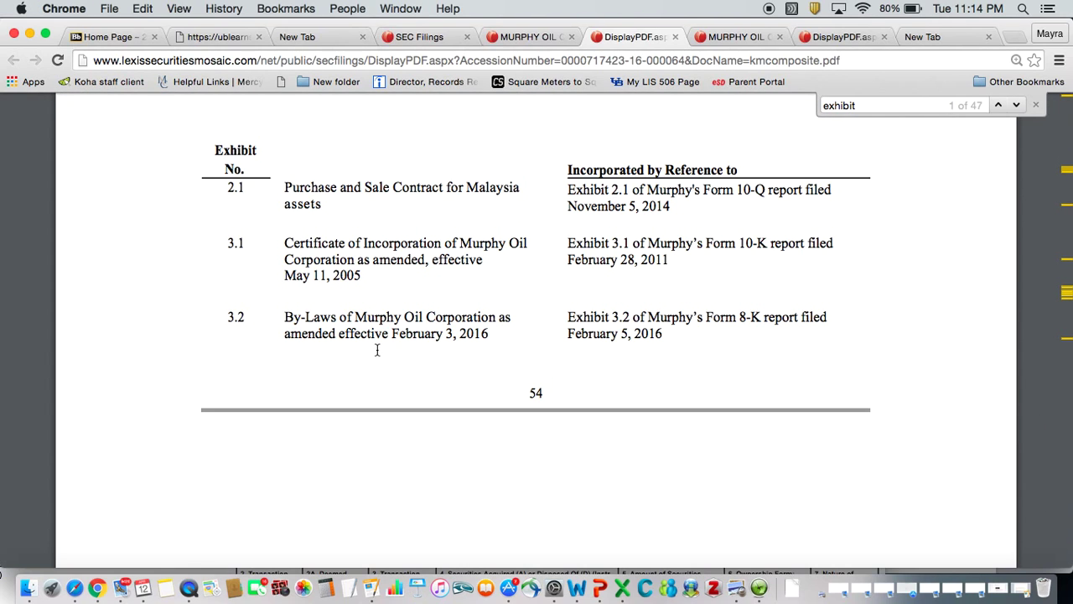
pyautogui.scroll(3, 376, 350)
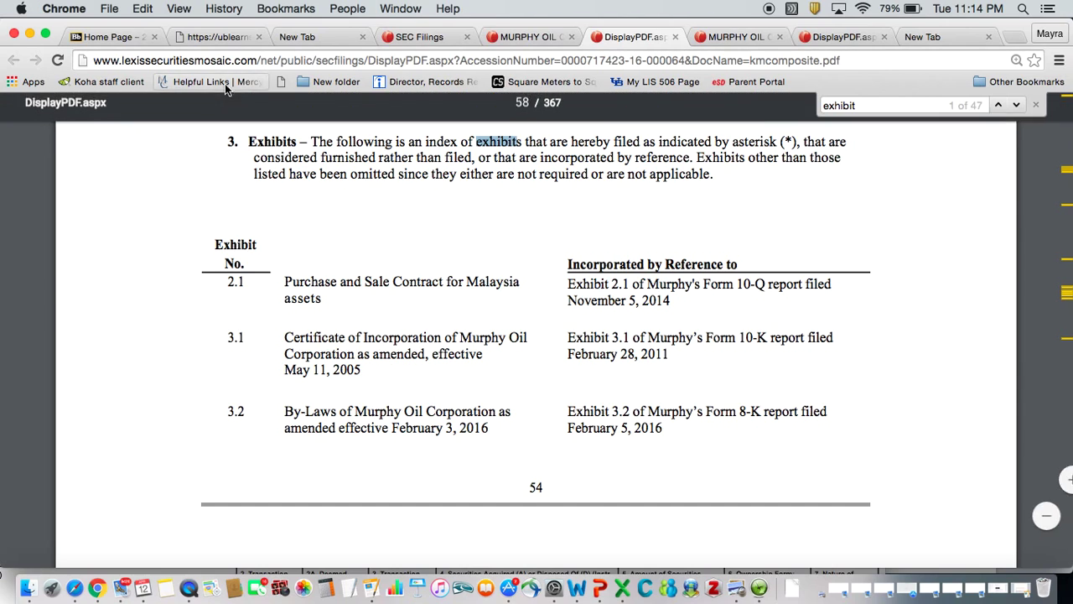
# - From the SEC Filings results, display the Murphy Oil 10-K dated 2/28/2011 as a pop-out PDF and enlarge its pages
pyautogui.click(441, 38)
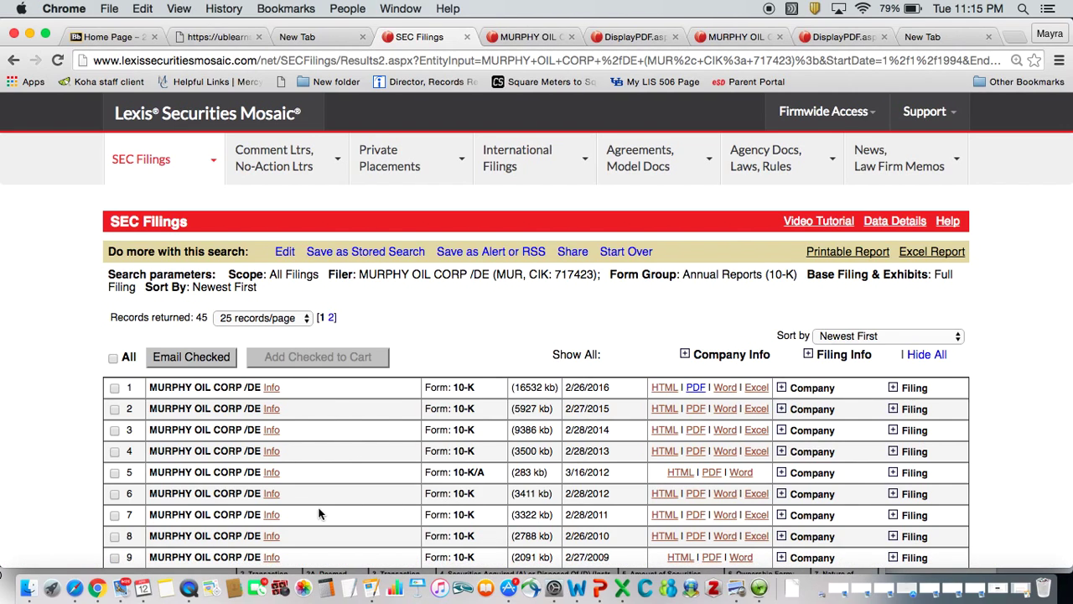
pyautogui.click(695, 515)
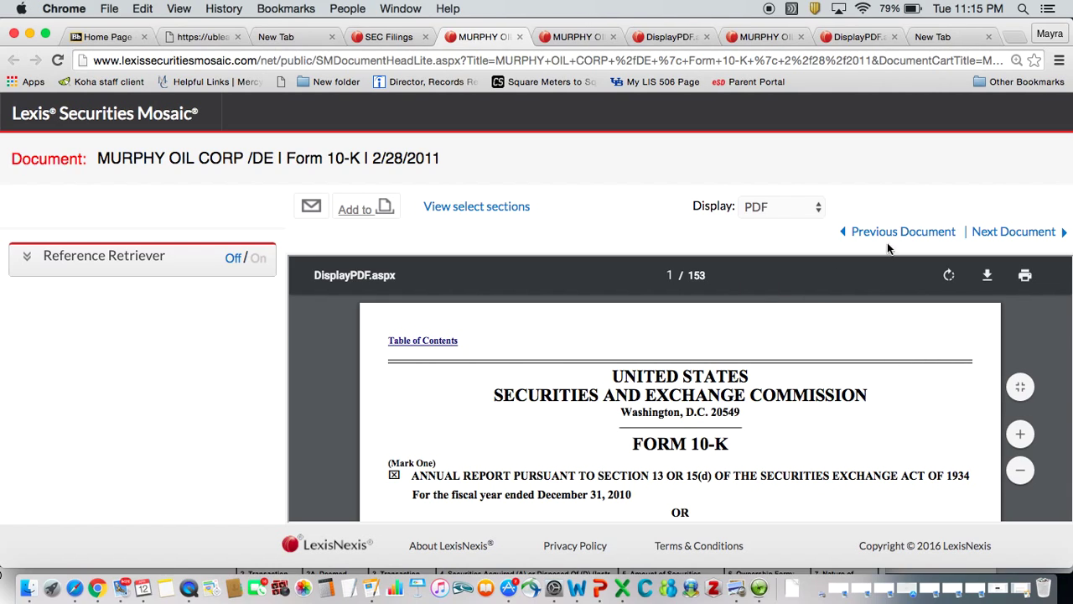
pyautogui.click(819, 209)
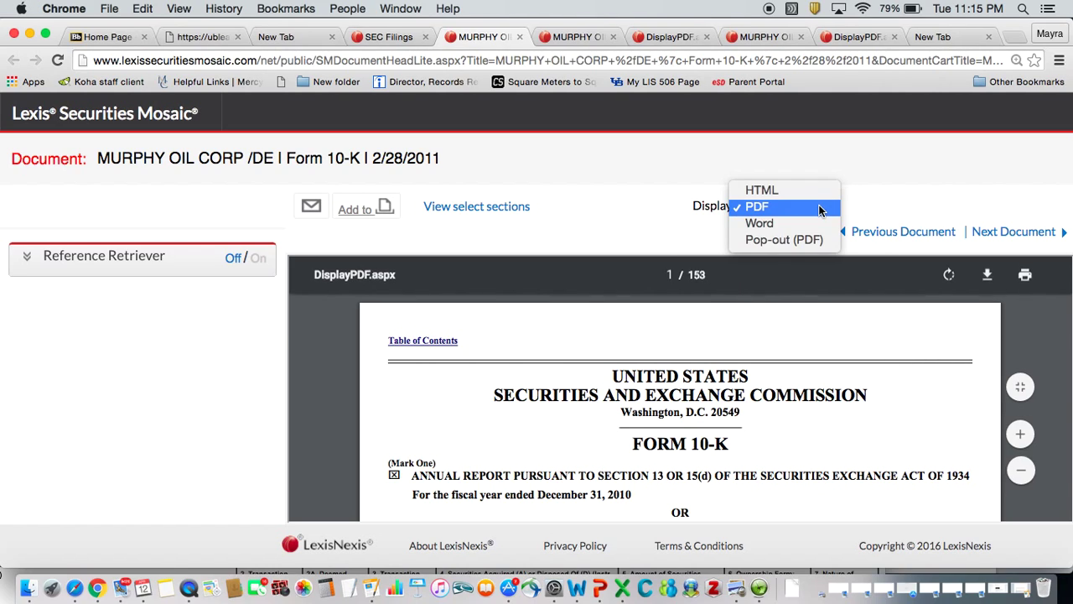
pyautogui.click(778, 239)
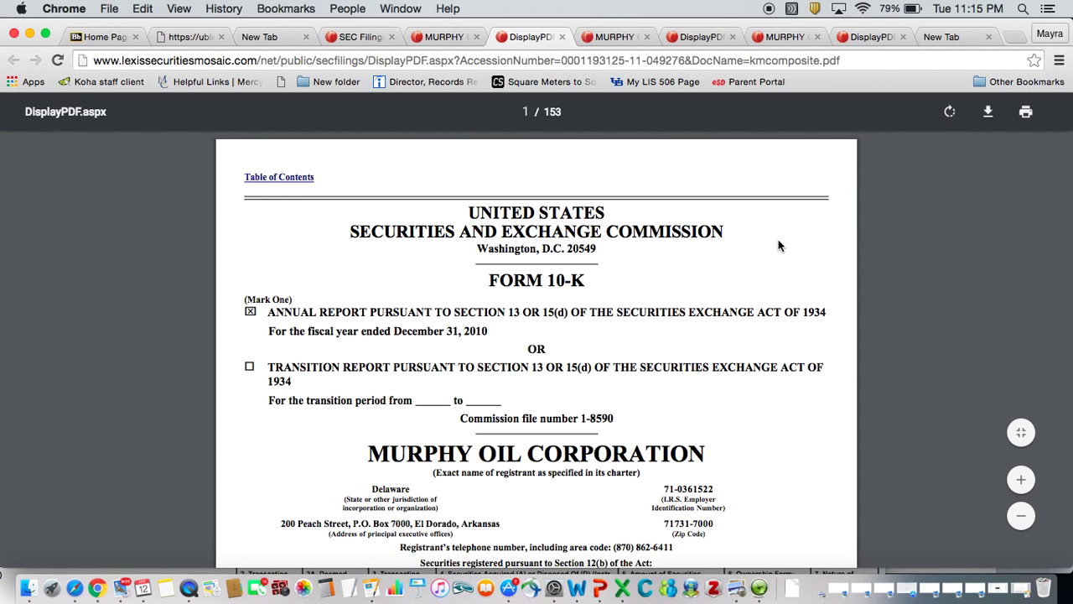
pyautogui.click(1018, 486)
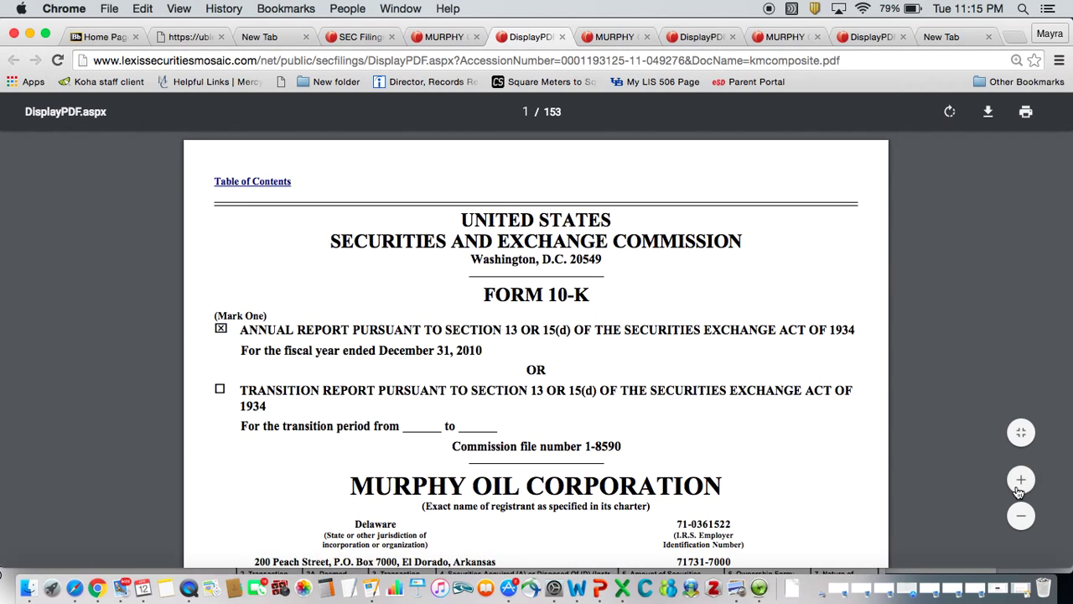
pyautogui.click(1018, 486)
pyautogui.click(1020, 484)
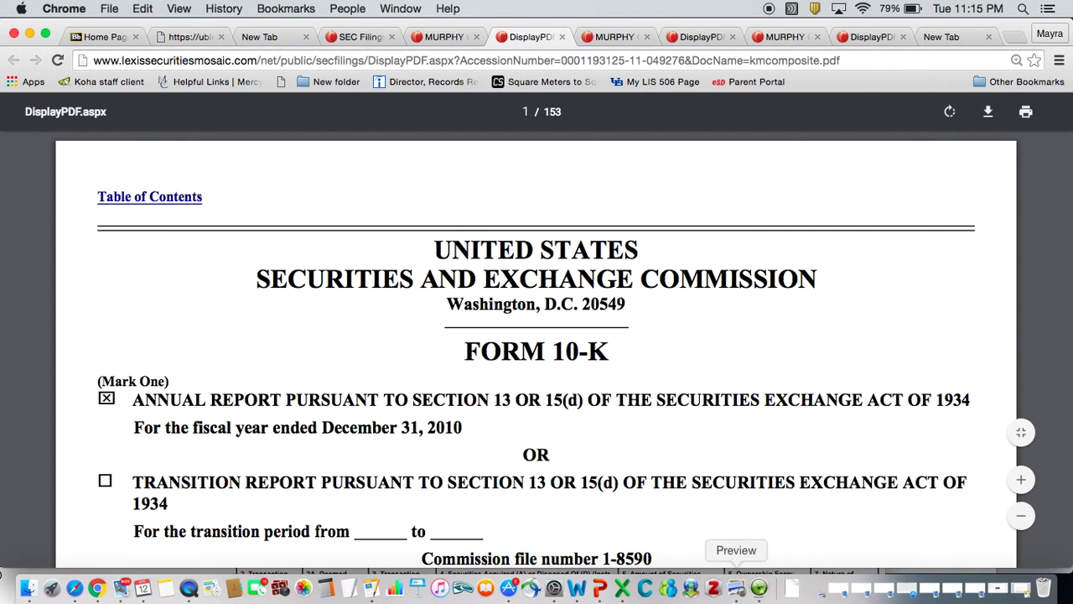
# - Search the Murphy Oil 10-K PDF for "exhibit" and advance through the matches to the exhibit index on page 50
pyautogui.press('super+f')
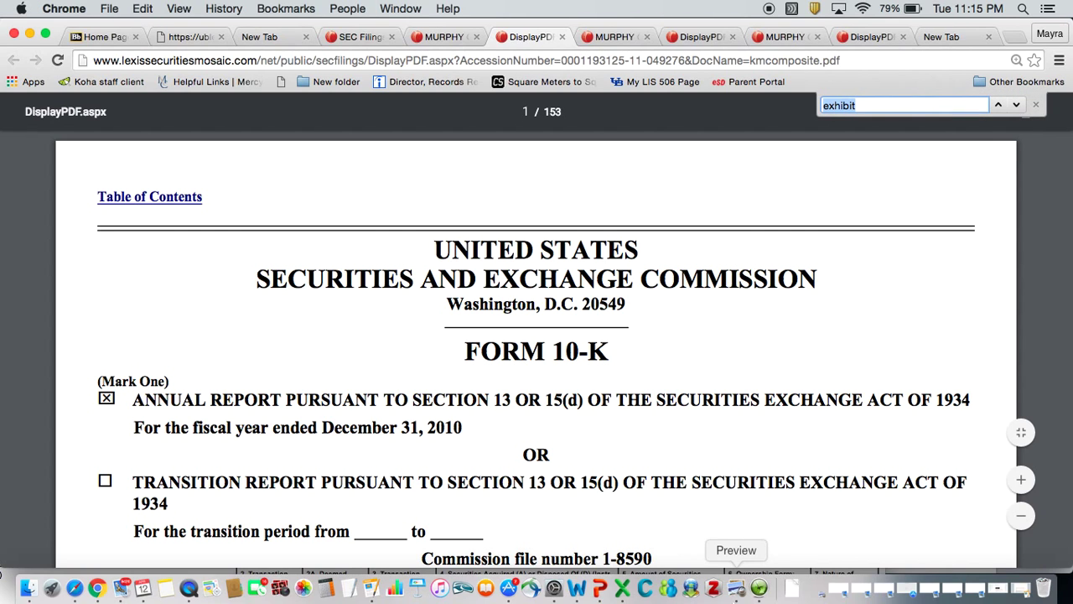
pyautogui.press('Return')
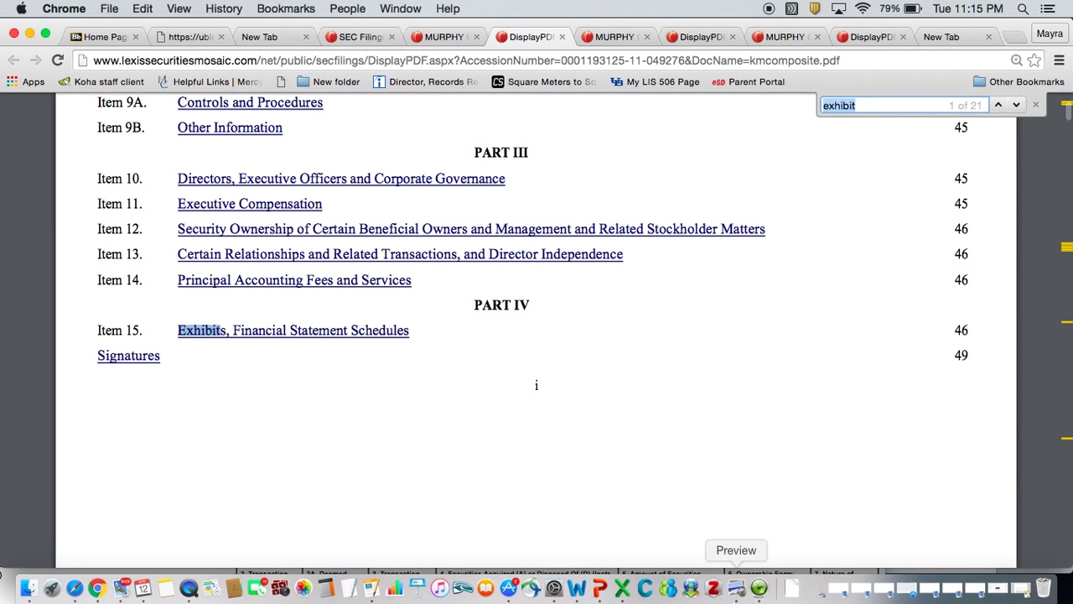
pyautogui.press('Return')
pyautogui.press('Return')
pyautogui.press('Return')
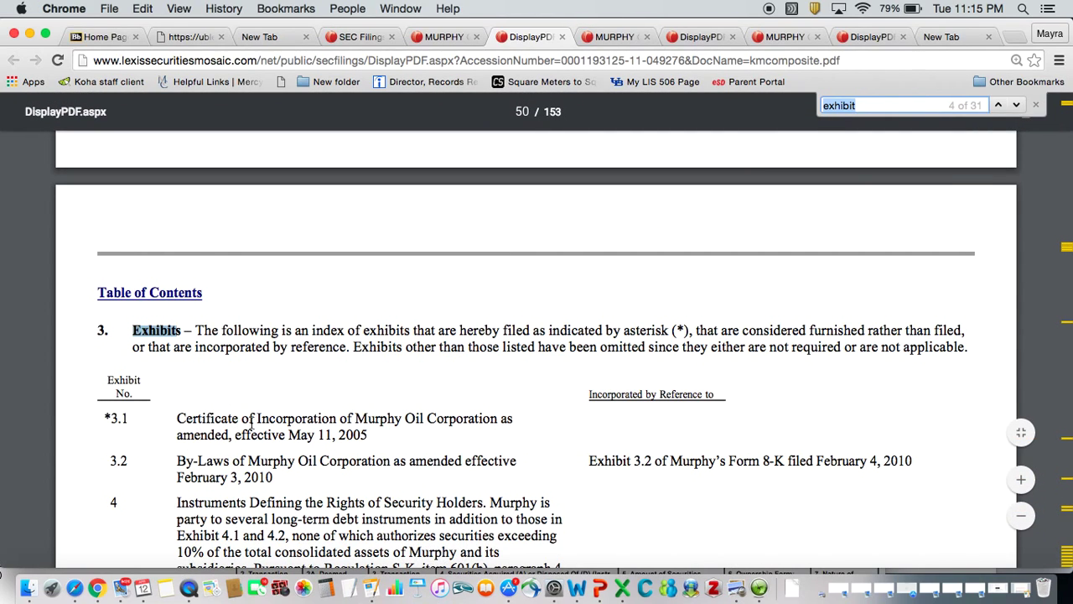
# - Look through the 10-K's exhibit index, including the XBRL 101 entries and the closing notes, as far as the Signatures page
pyautogui.scroll(-10, 536, 352)
pyautogui.scroll(-5, 536, 335)
pyautogui.scroll(-5, 537, 353)
pyautogui.scroll(-6, 537, 352)
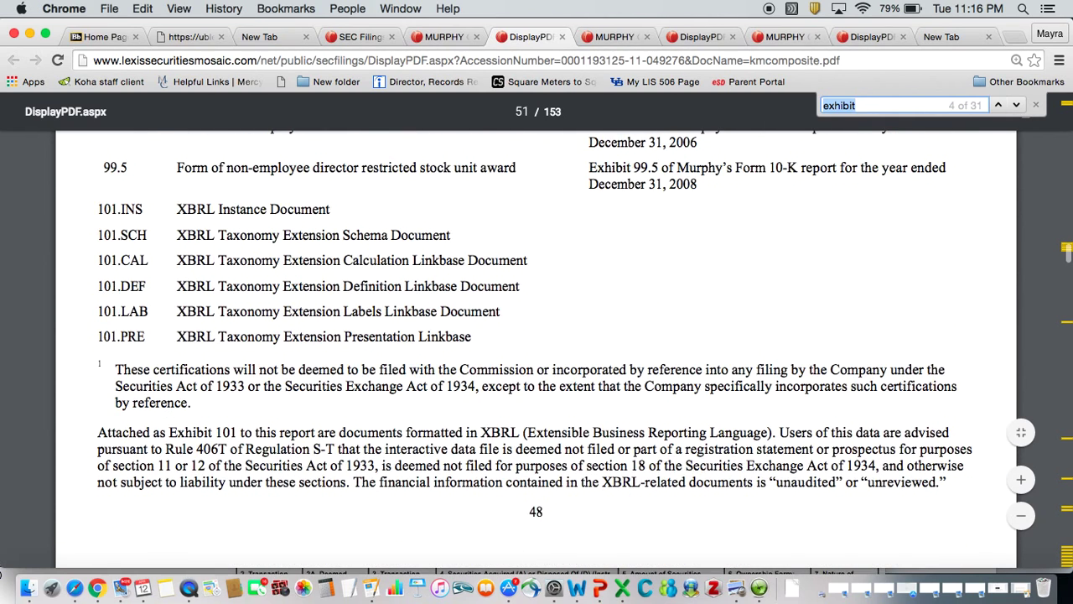
pyautogui.scroll(-6, 249, 419)
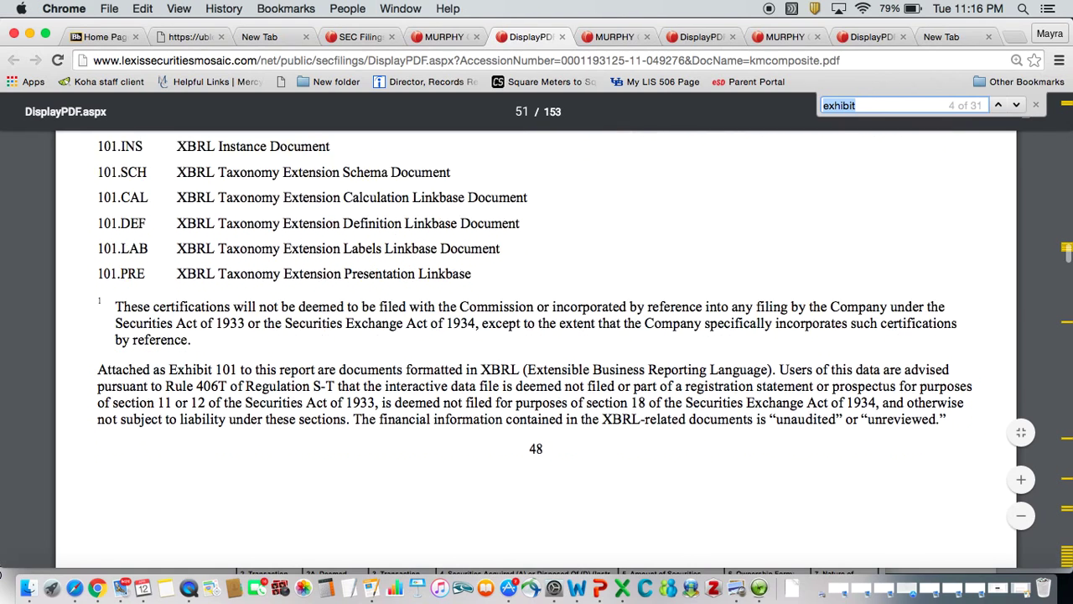
pyautogui.scroll(-6, 537, 352)
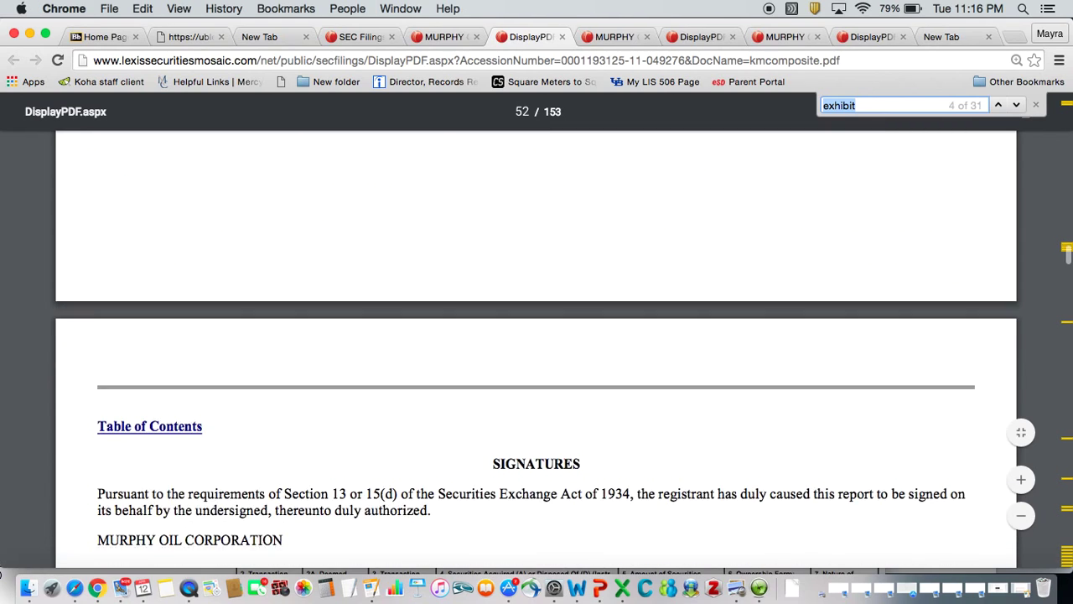
# - Look past the signatures through the management and auditor reports and the income statements to the consolidated balance sheets on page 56
pyautogui.scroll(-10, 537, 353)
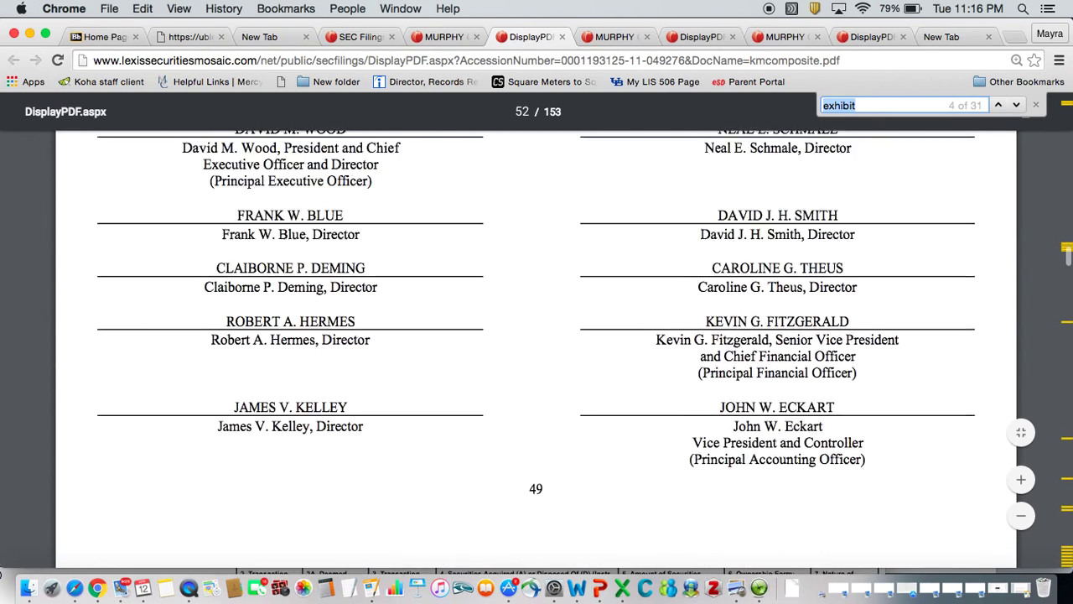
pyautogui.scroll(-10, 537, 352)
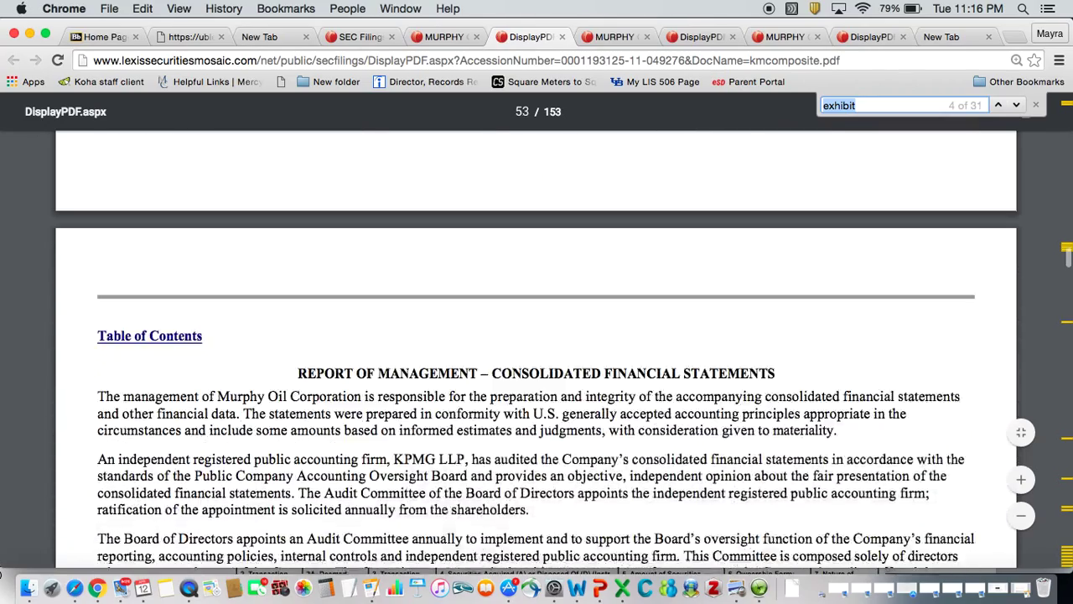
pyautogui.scroll(-10, 536, 352)
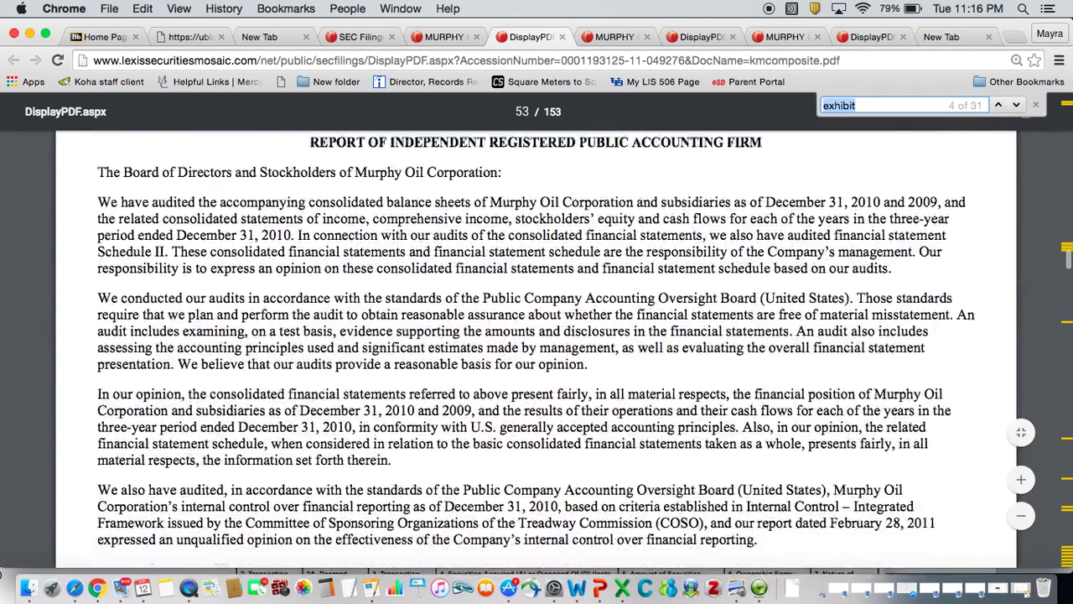
pyautogui.scroll(-10, 537, 352)
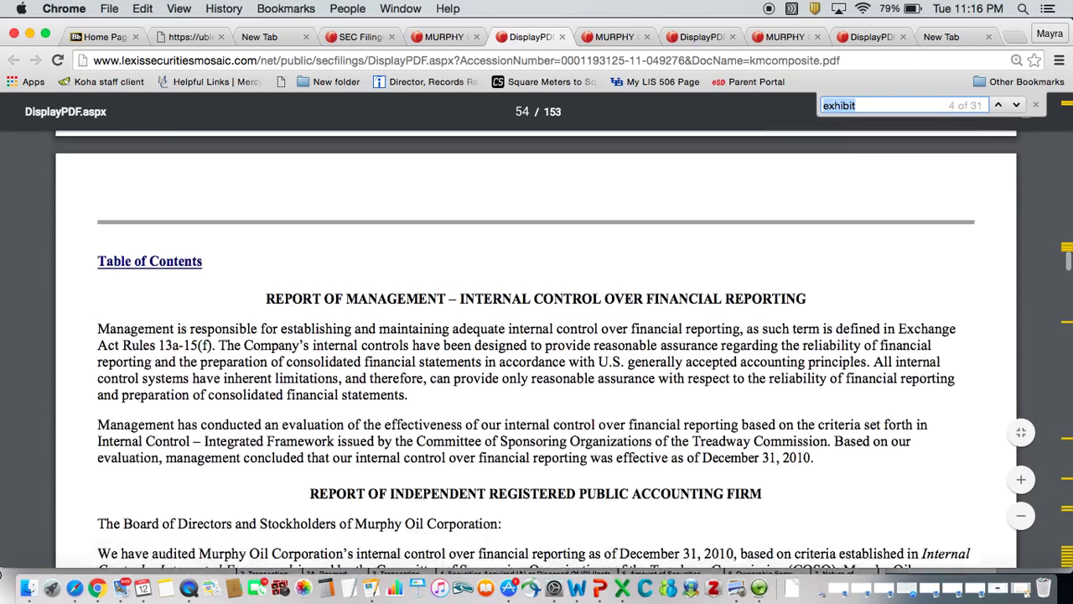
pyautogui.scroll(-10, 536, 352)
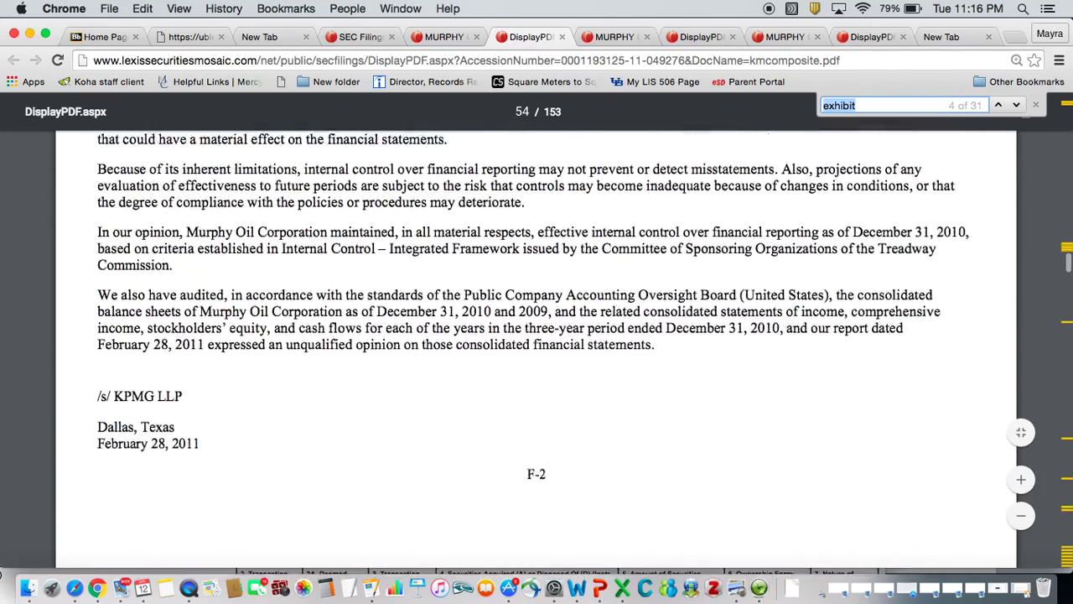
pyautogui.scroll(-8, 536, 352)
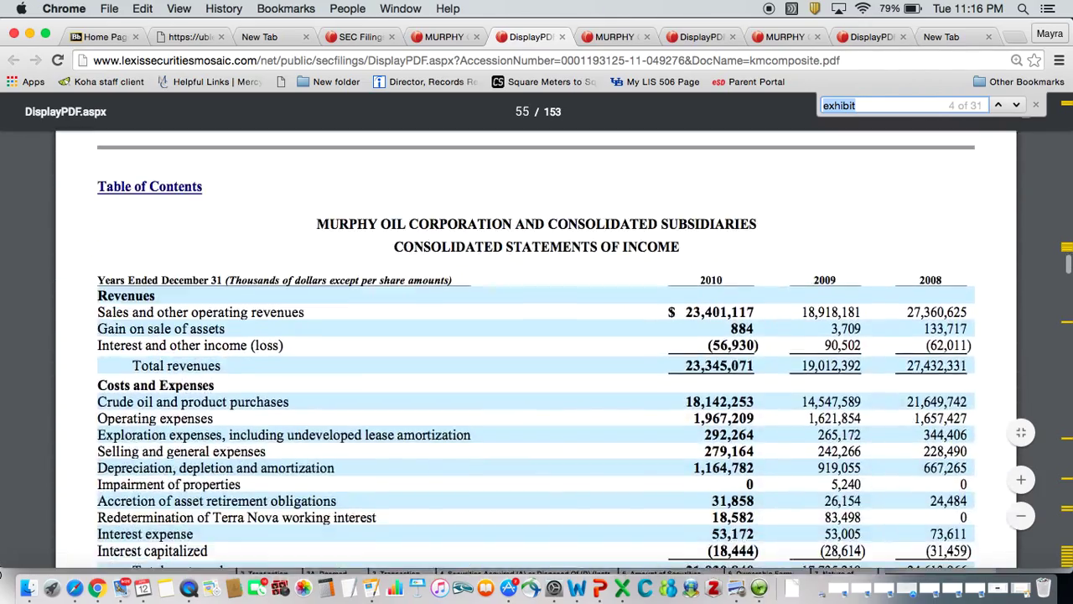
pyautogui.scroll(-8, 536, 352)
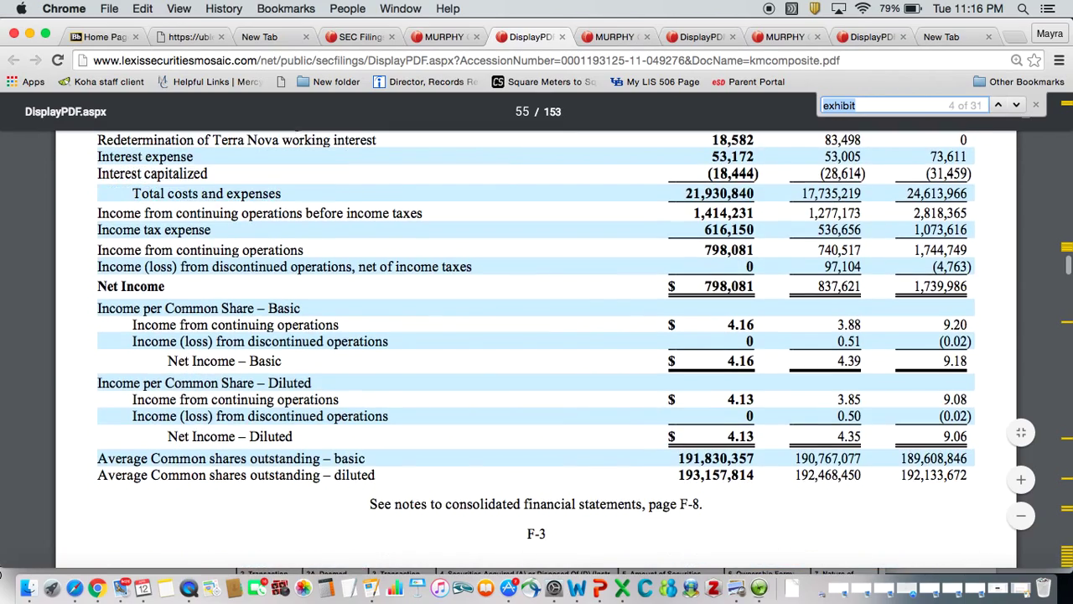
pyautogui.scroll(-8, 537, 352)
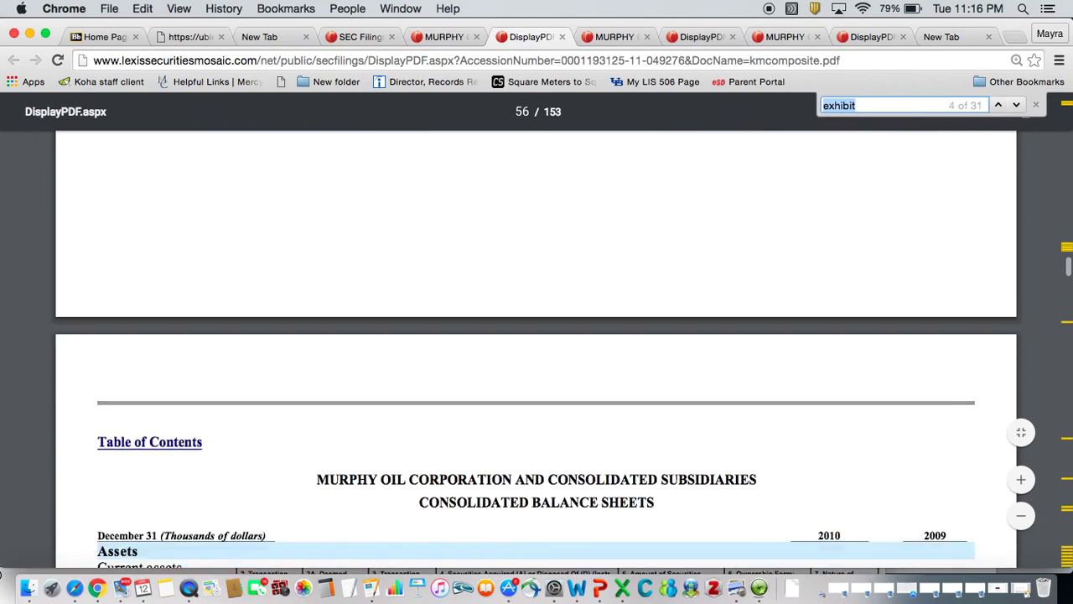
pyautogui.scroll(-5, 552, 227)
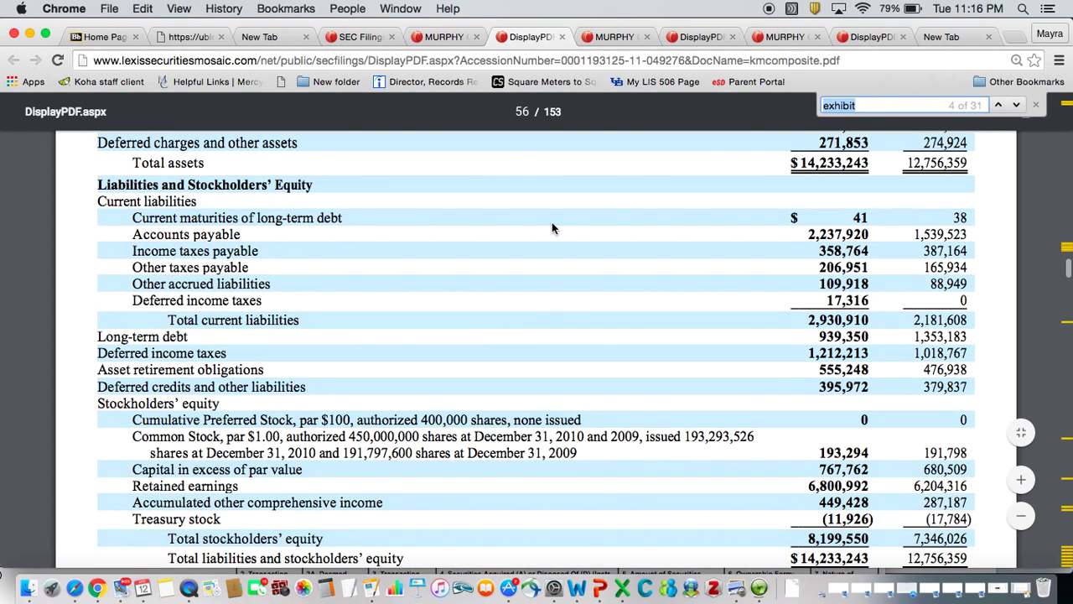
# - Return to the exhibit index through the next "exhibit" matches and read its introduction and the asterisked exhibit 3.1 entry
pyautogui.click(1016, 106)
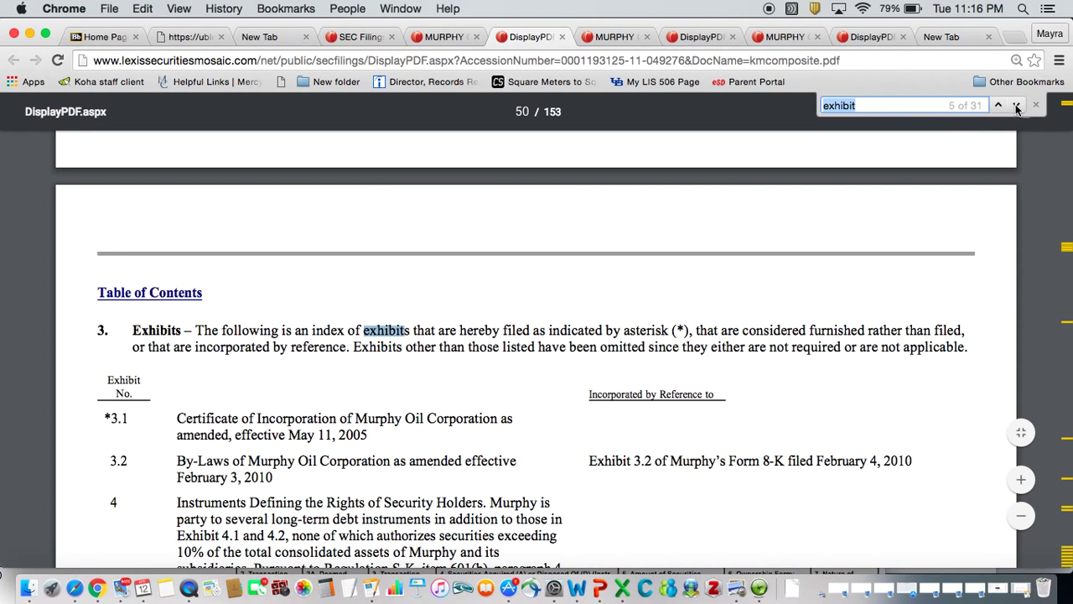
pyautogui.click(1016, 105)
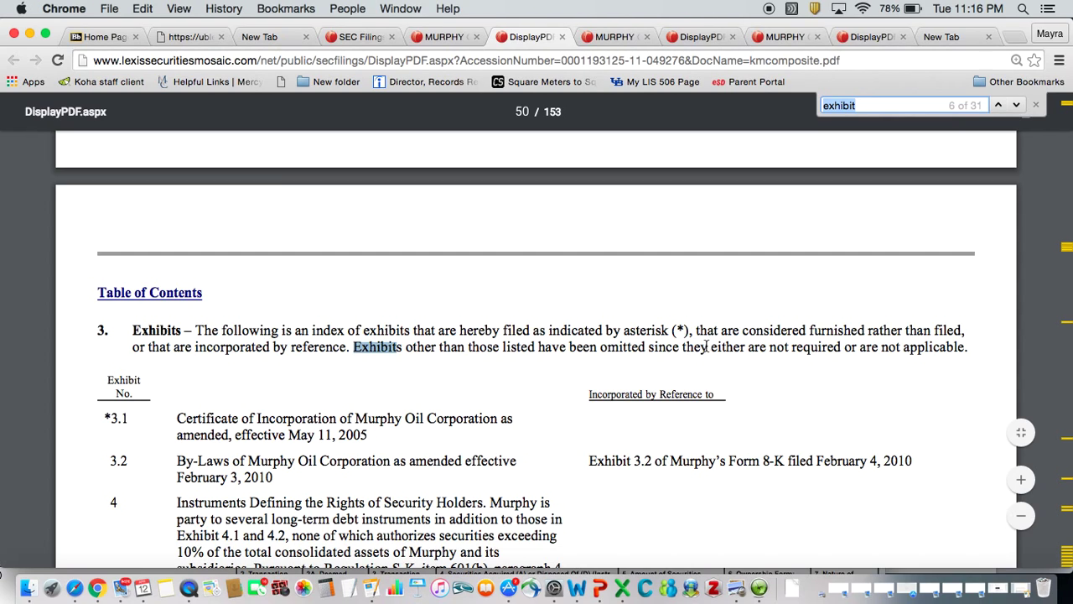
pyautogui.scroll(-1, 706, 346)
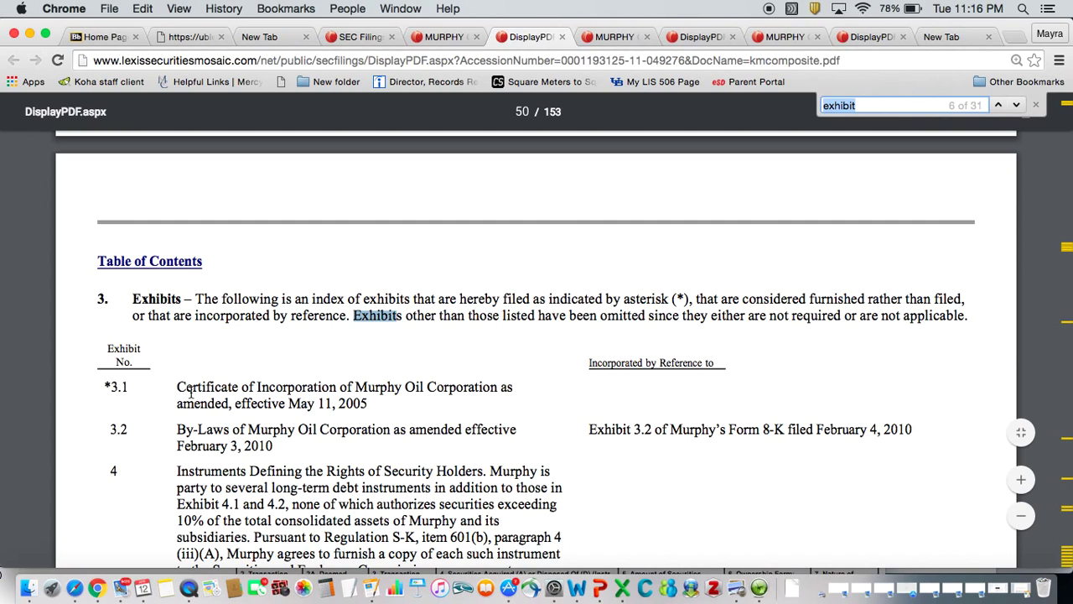
# - Copy "Certificate of Incorporation" from the exhibit 3.1 entry and search the PDF for it, advancing to the exhibit itself on page 112
pyautogui.moveTo(176, 382); pyautogui.dragTo(339, 374)
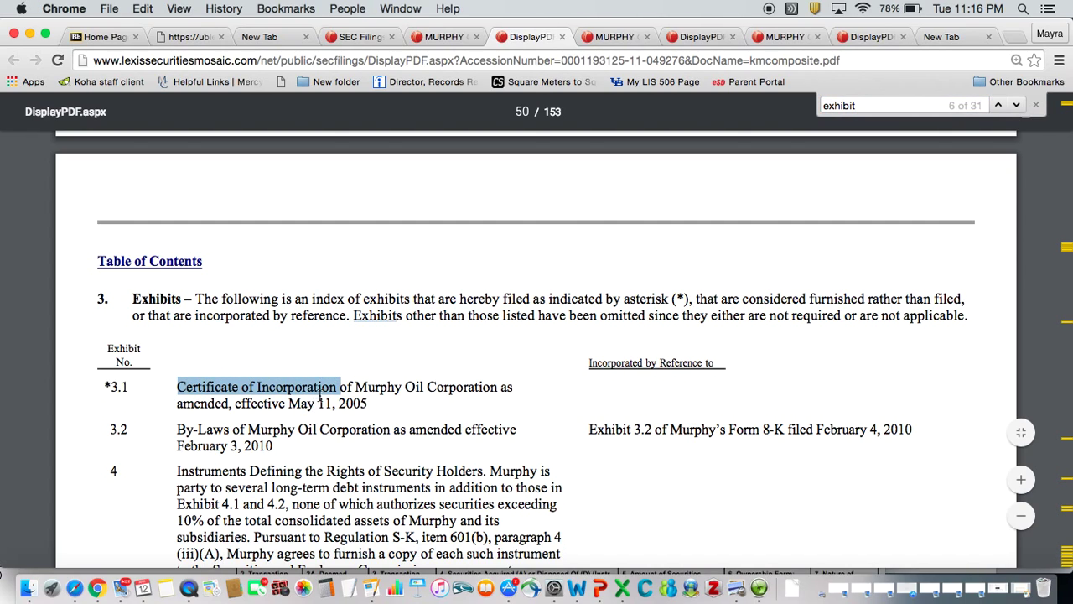
pyautogui.rightClick(309, 392)
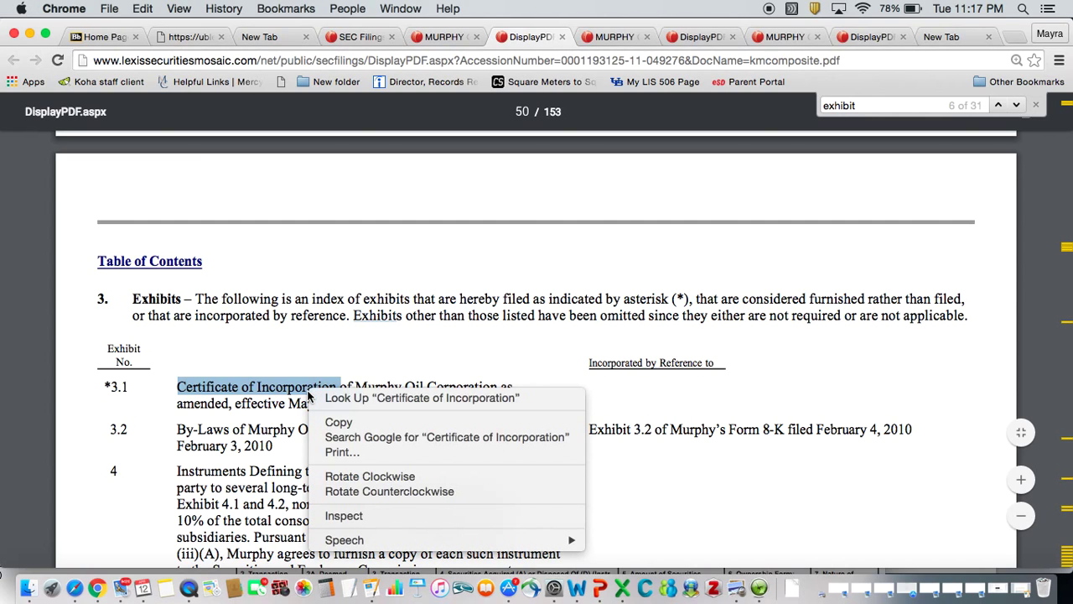
pyautogui.click(339, 423)
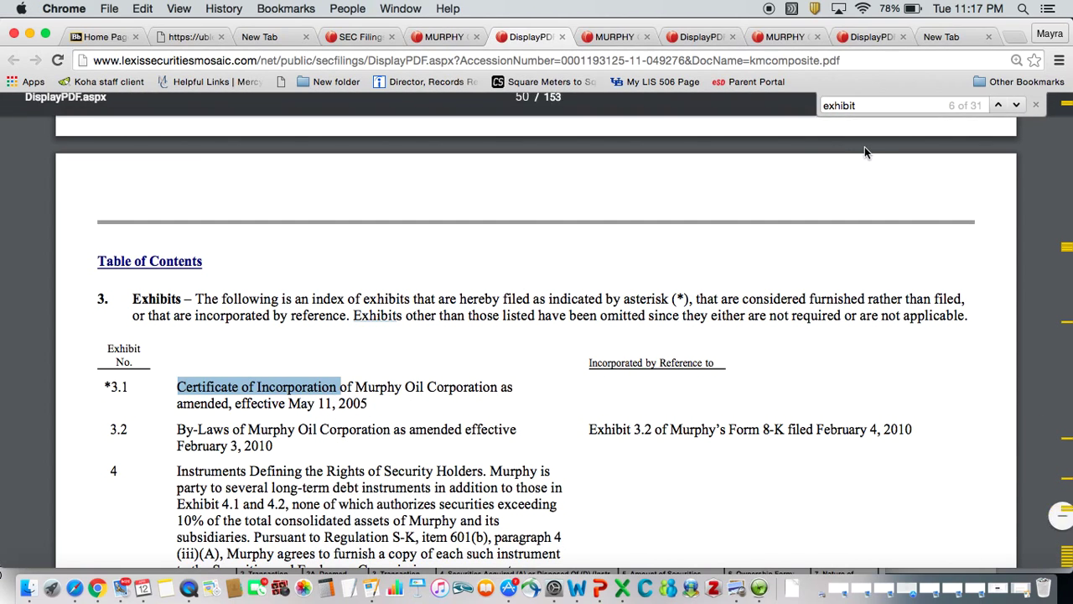
pyautogui.click(877, 104)
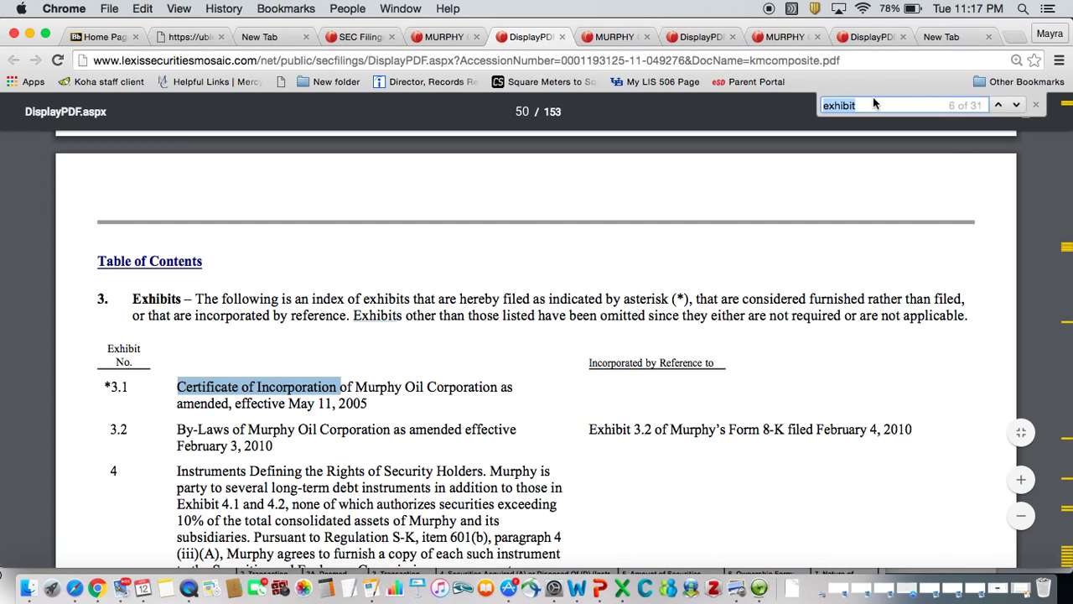
pyautogui.press('super+v')
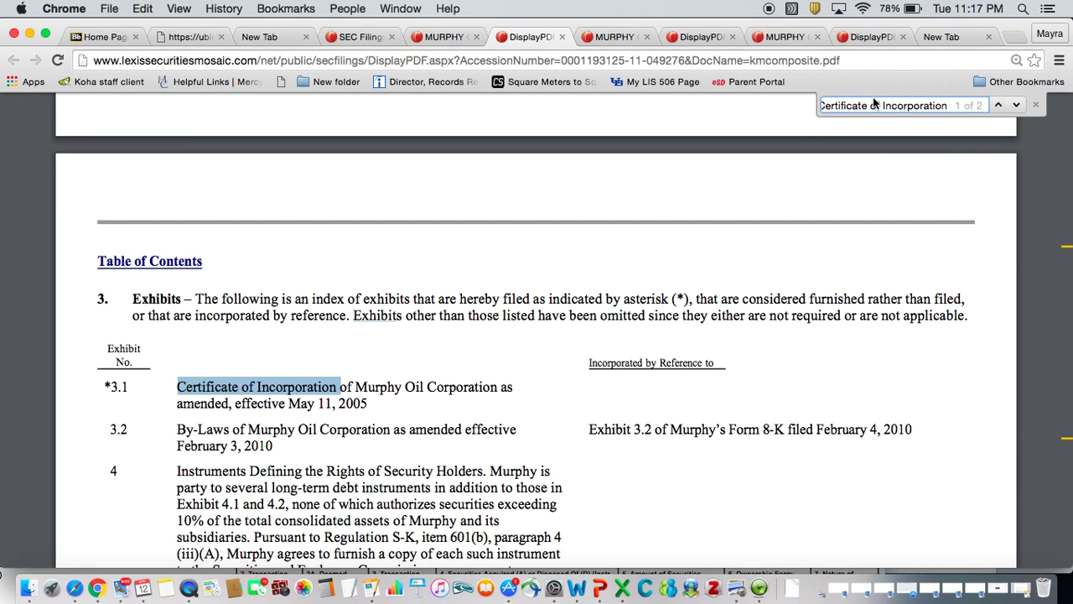
pyautogui.click(1017, 105)
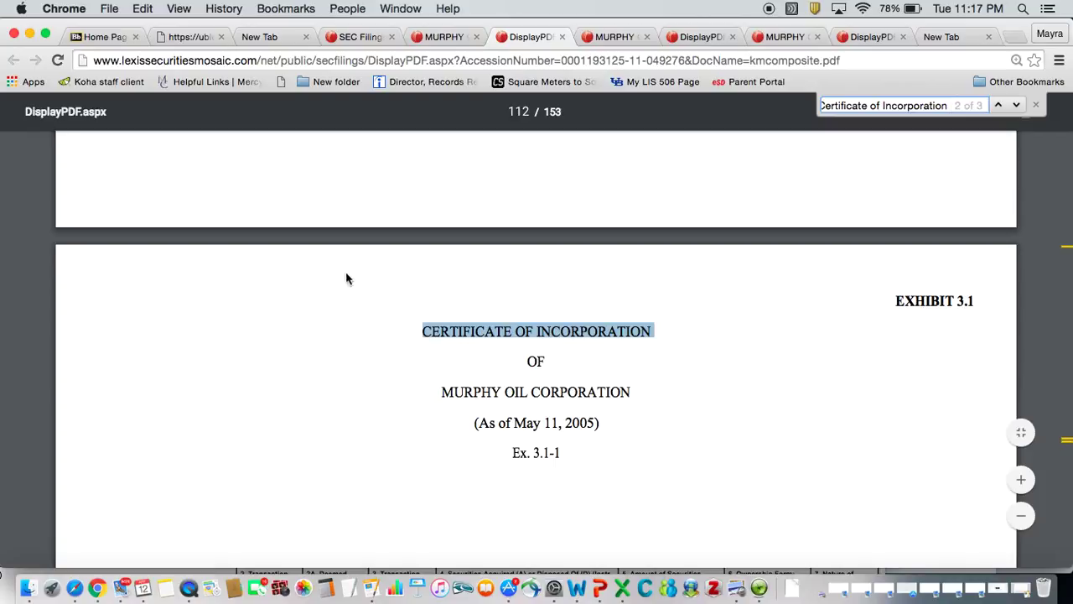
# - Go back to the SEC Filings results listing Murphy Oil's 10-K annual reports
pyautogui.click(366, 37)
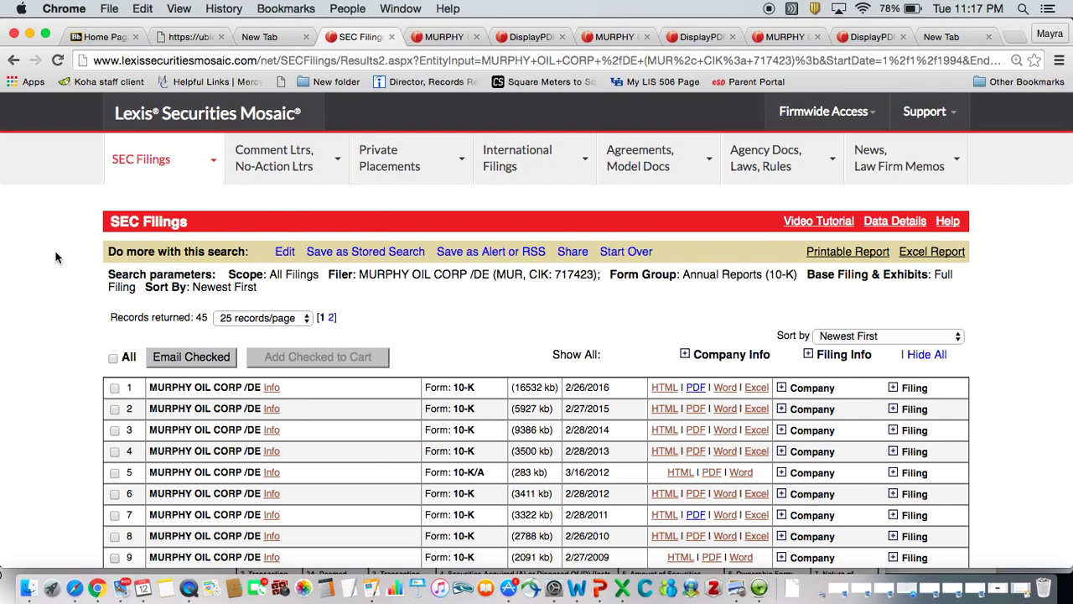
pyautogui.click(188, 589)
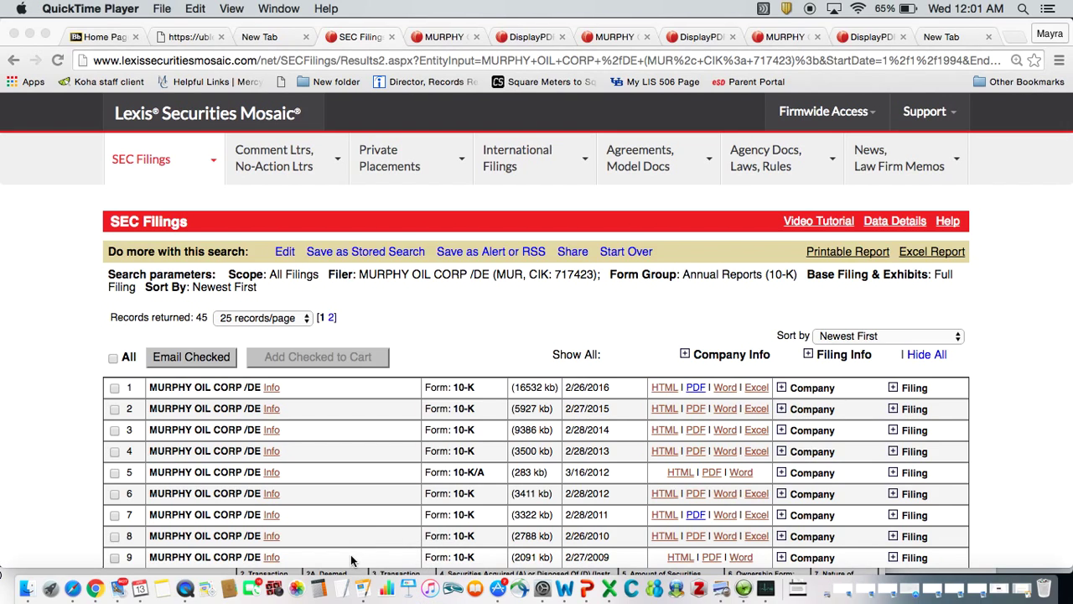
# - Switch to the Pages document titled "Corporate Library Instruction Video #1" to review its topics, and return to the SEC Filings results in Chrome
pyautogui.click(375, 597)
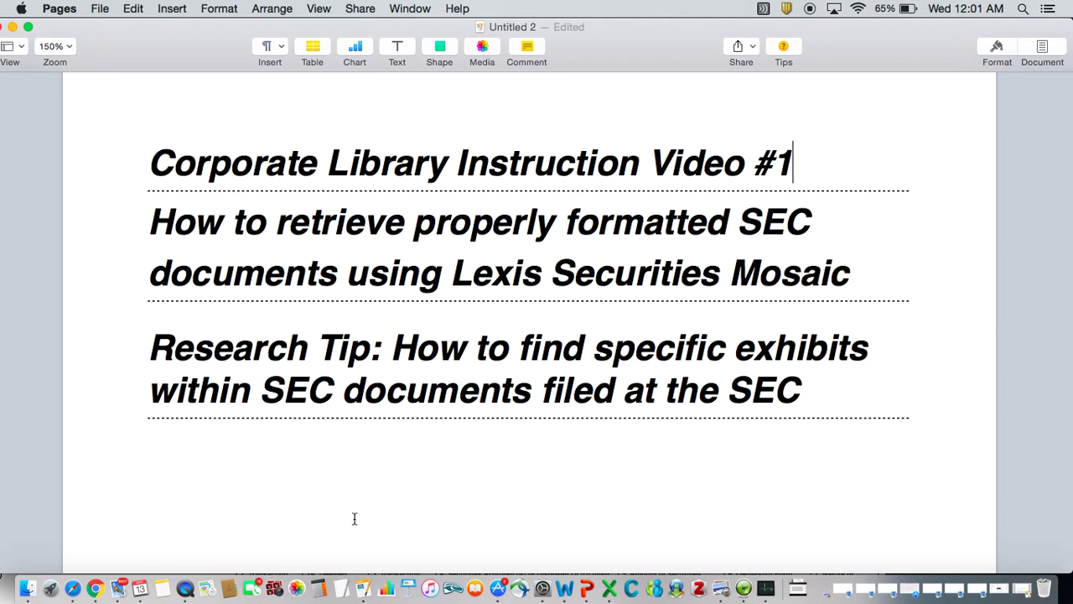
pyautogui.press('super+Tab')
pyautogui.press('super+Tab')
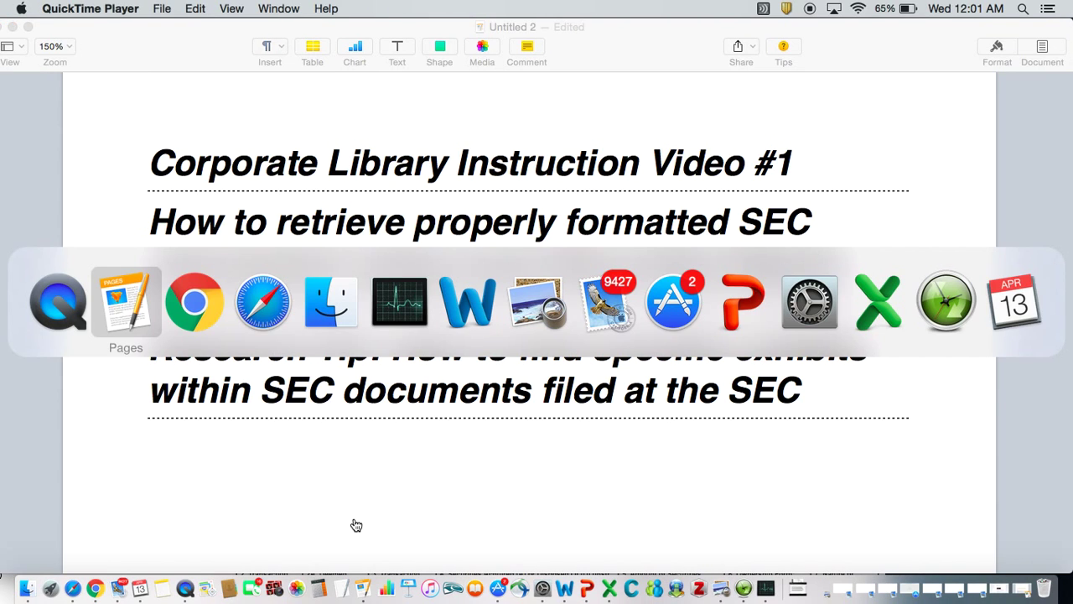
pyautogui.press('super+Tab')
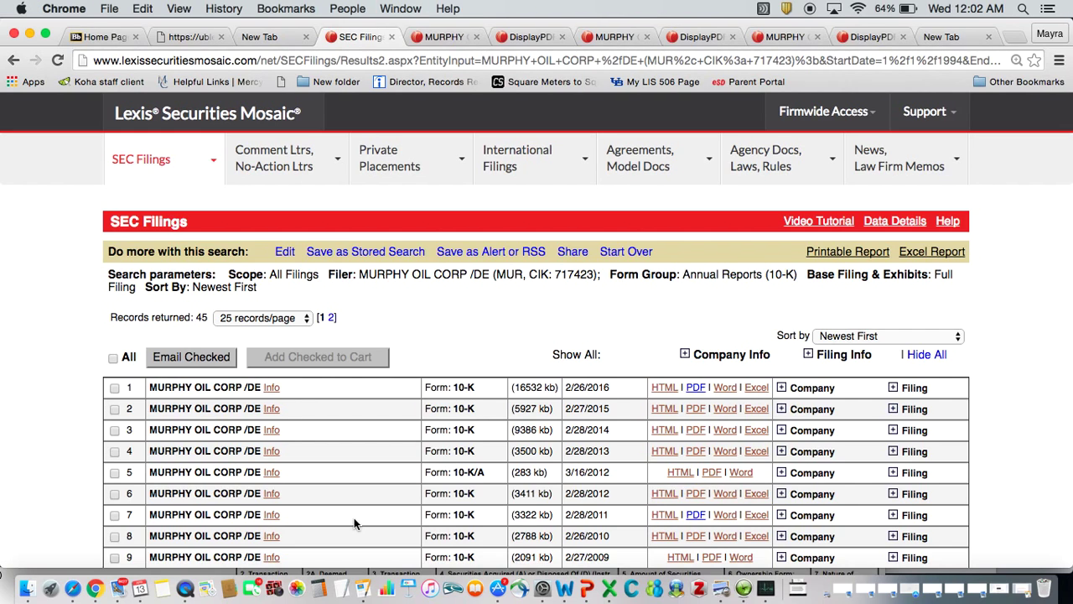
# - Switch to Safari and view the preview of the Corporate Library Information LibGuide
pyautogui.press('super+Tab')
pyautogui.press('super+Tab')
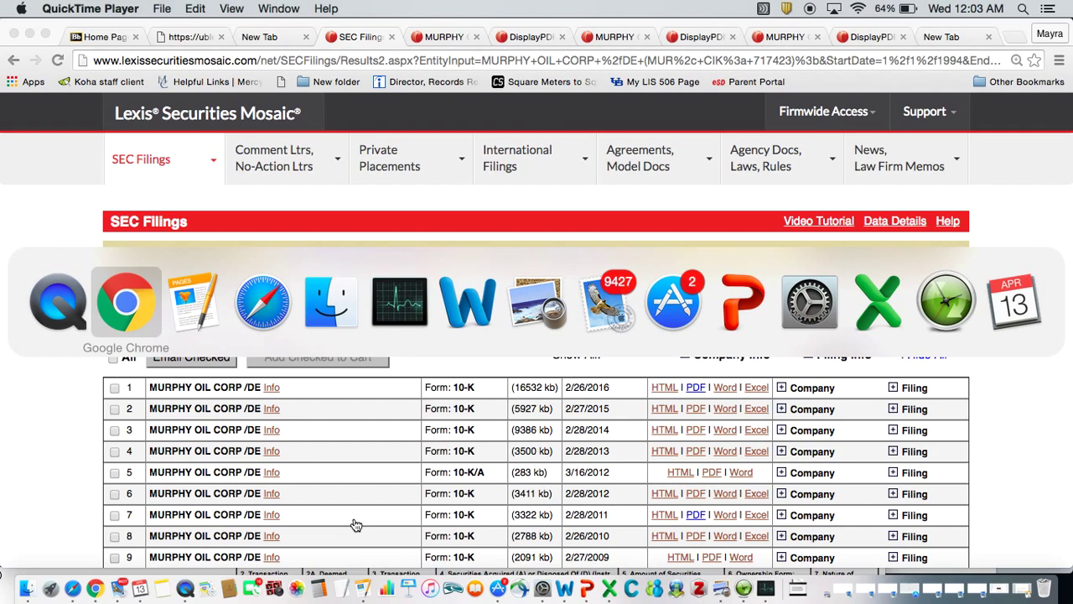
pyautogui.press('super+Tab')
pyautogui.press('super+Tab')
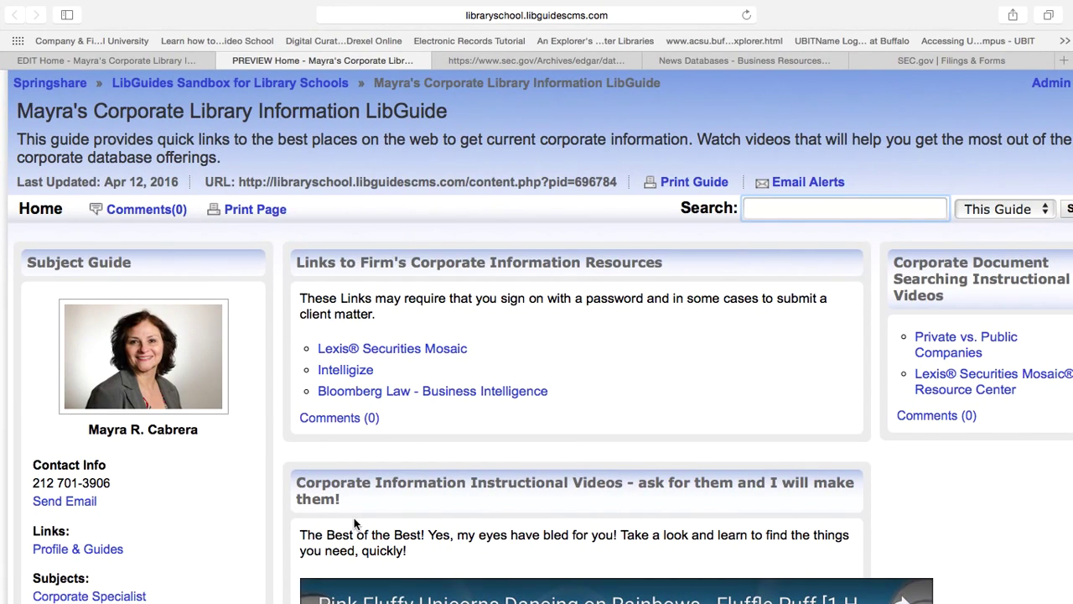